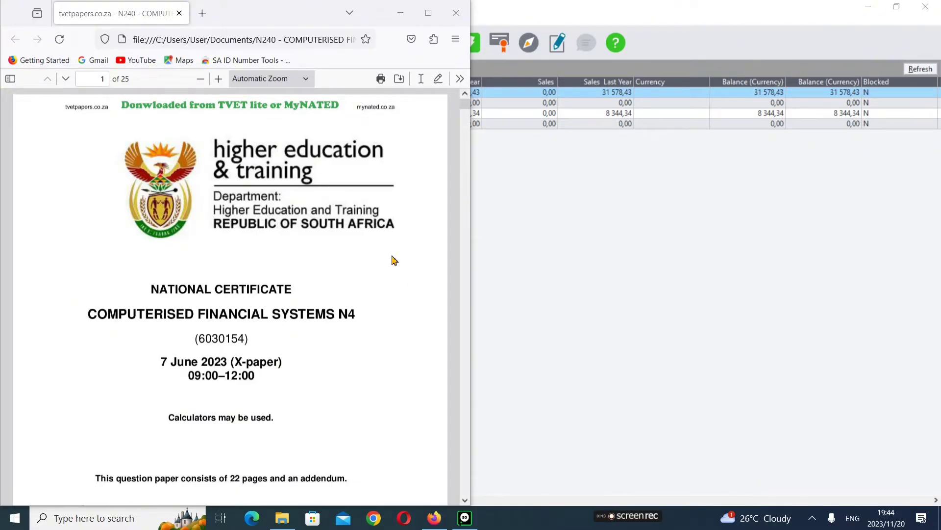
Examine the required printouts under section 1.11 on page 21 of the question paper.
scroll(343, 255, "down", 20)
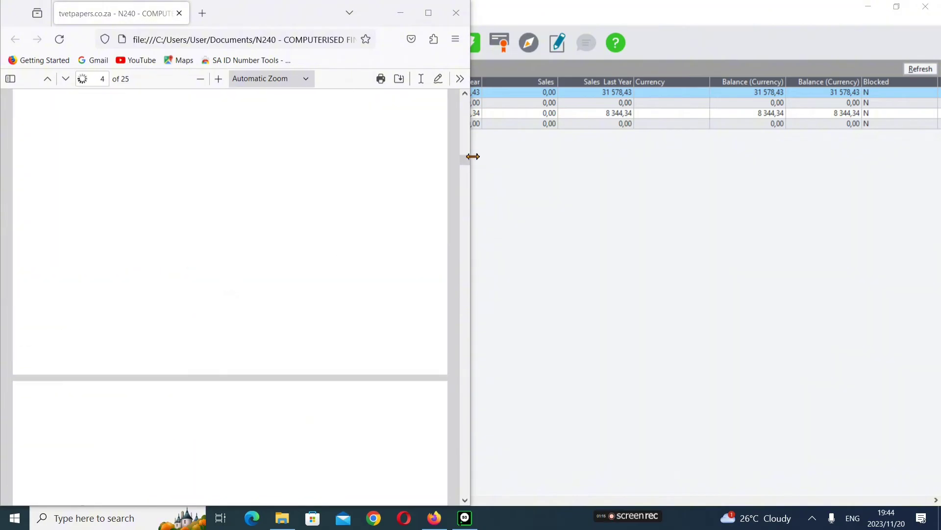
left_click_drag(466, 158, 470, 443)
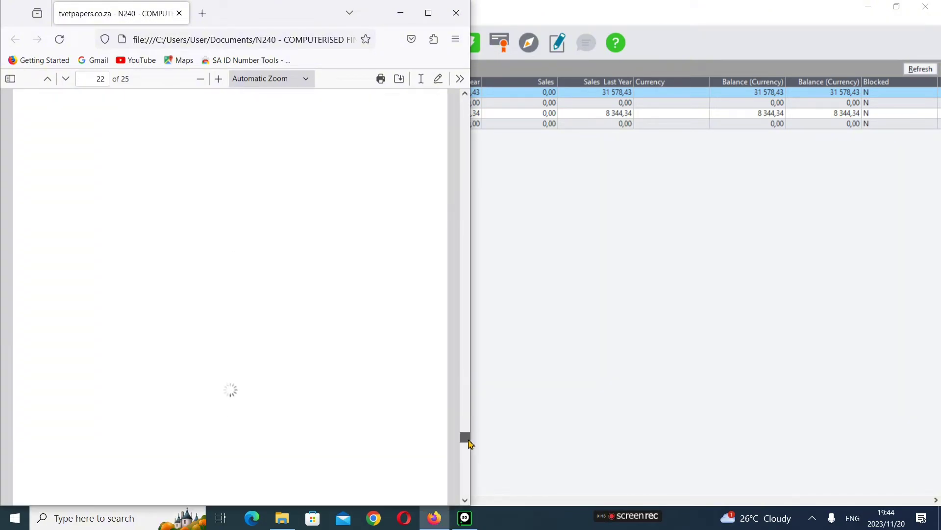
scroll(224, 298, "up", 5)
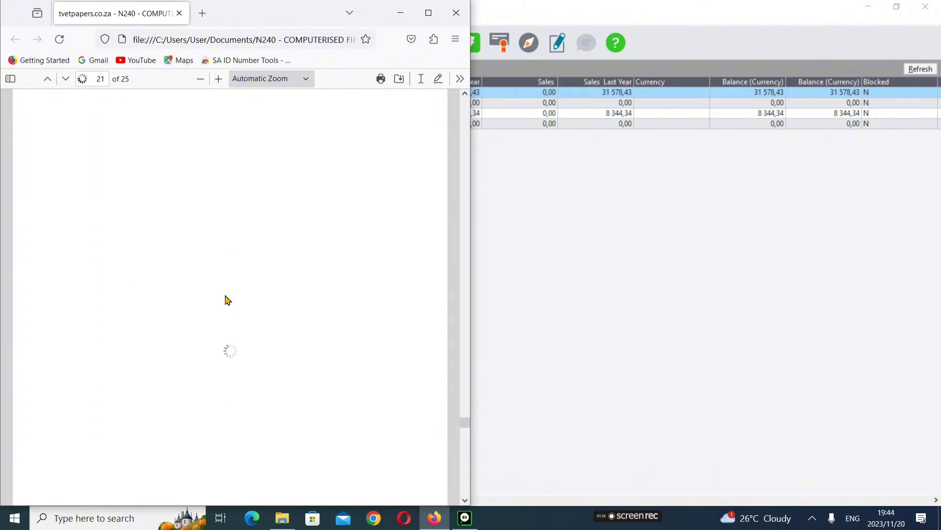
scroll(228, 300, "up", 5)
scroll(228, 301, "down", 4)
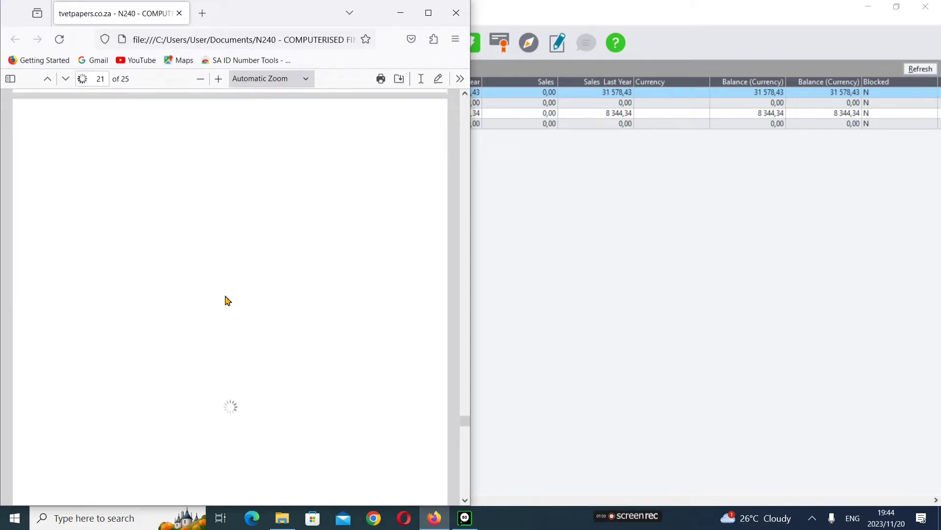
scroll(227, 300, "down", 2)
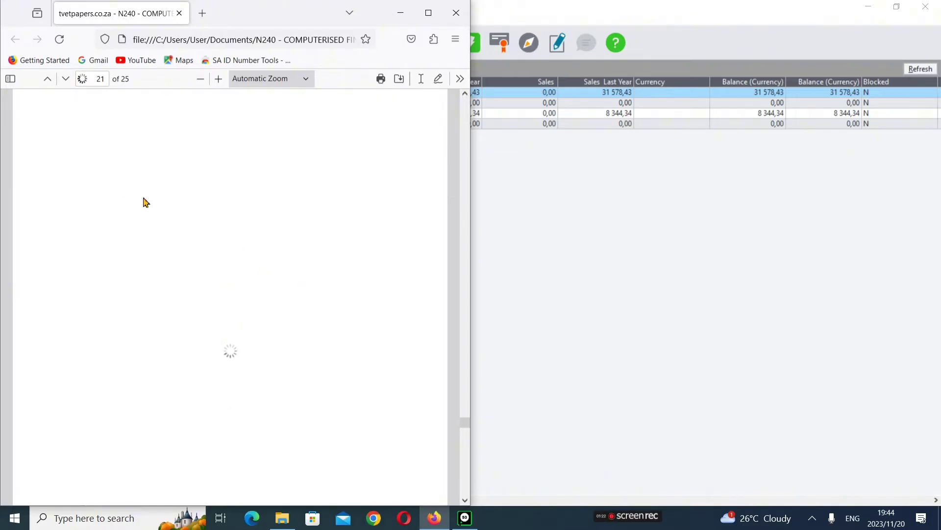
scroll(300, 265, "down", 5)
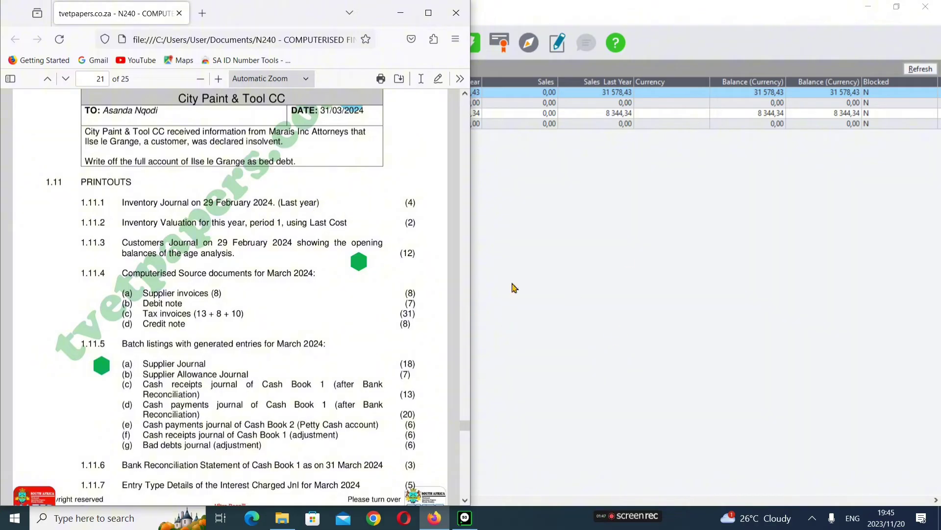
Find section 1.7 Stock Sales on page 15 and read the customers, dates, terms, items and the customer returns in section 1.8.
scroll(347, 290, "up", 10)
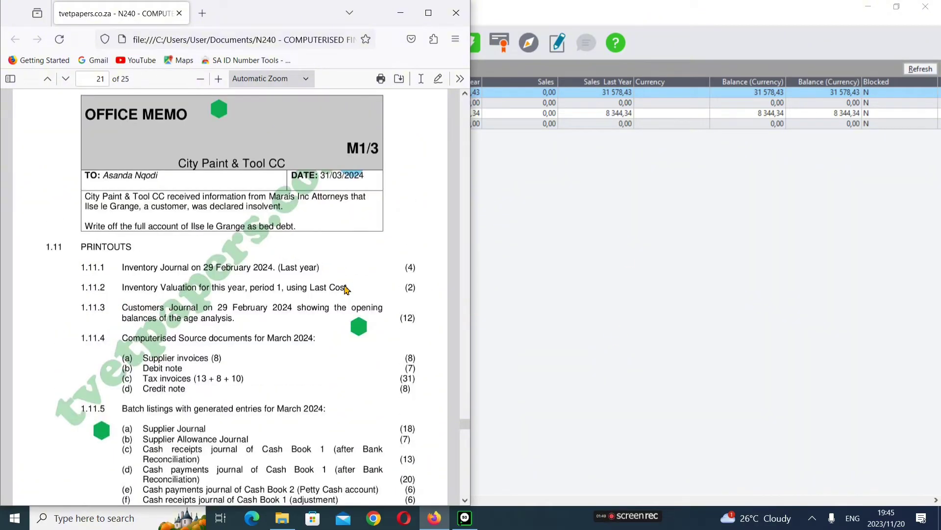
scroll(347, 290, "up", 15)
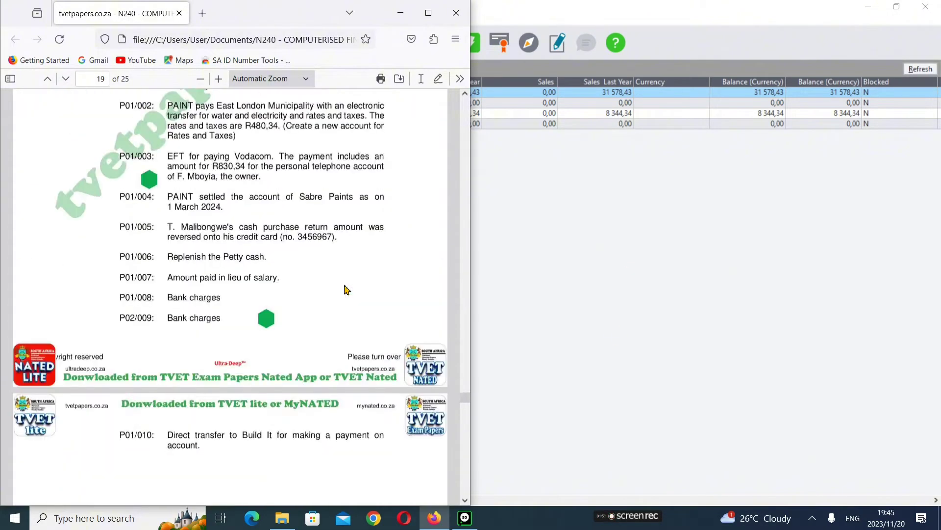
scroll(347, 289, "up", 15)
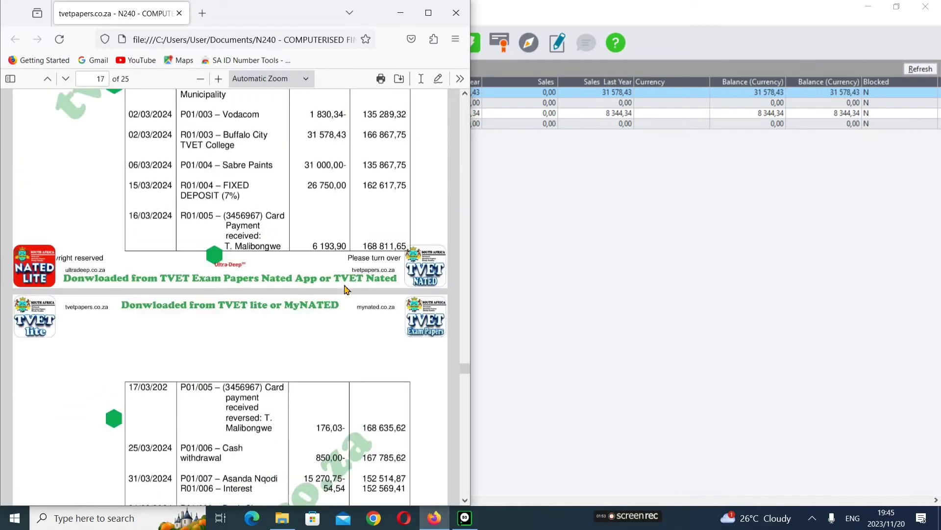
scroll(346, 289, "up", 15)
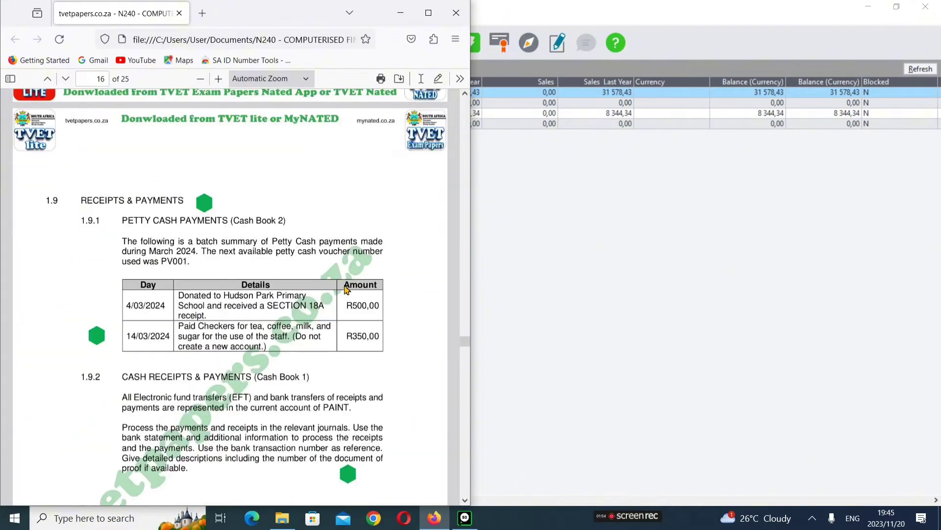
scroll(347, 289, "up", 3)
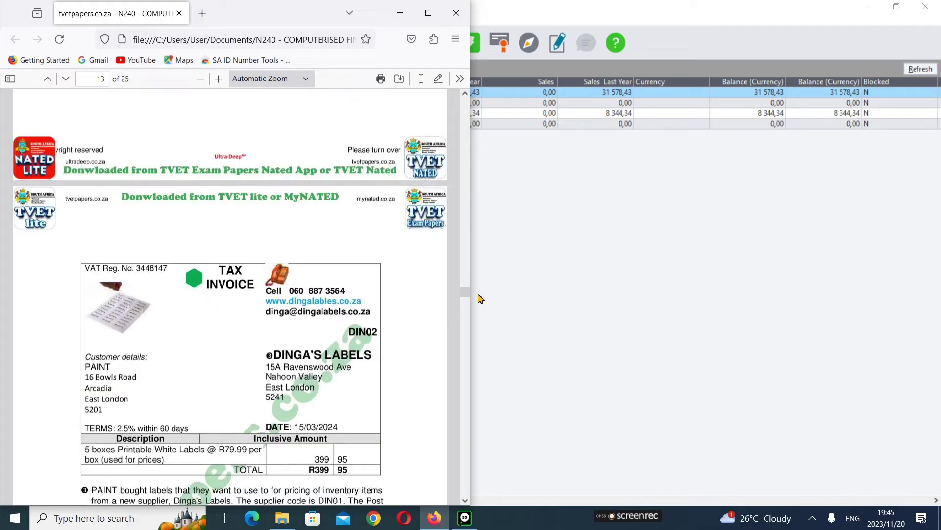
scroll(221, 244, "up", 5)
scroll(221, 244, "up", 10)
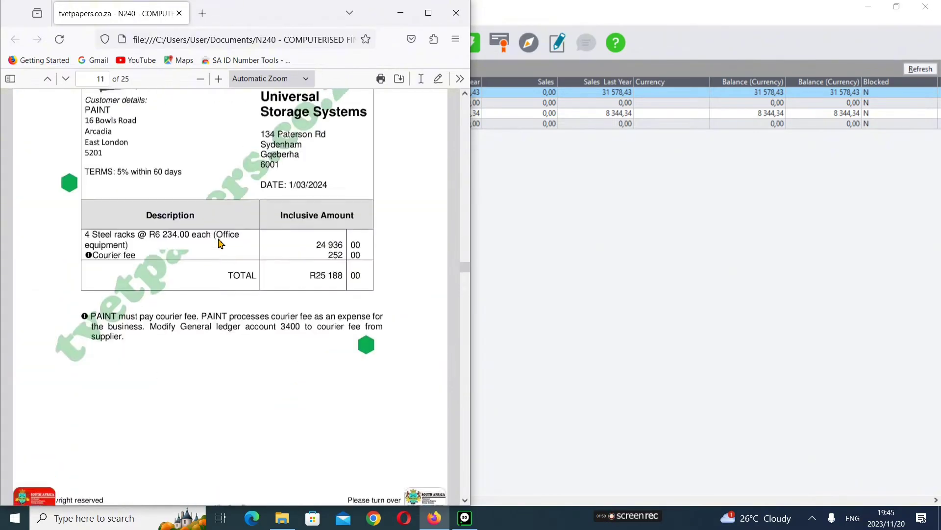
scroll(220, 244, "down", 20)
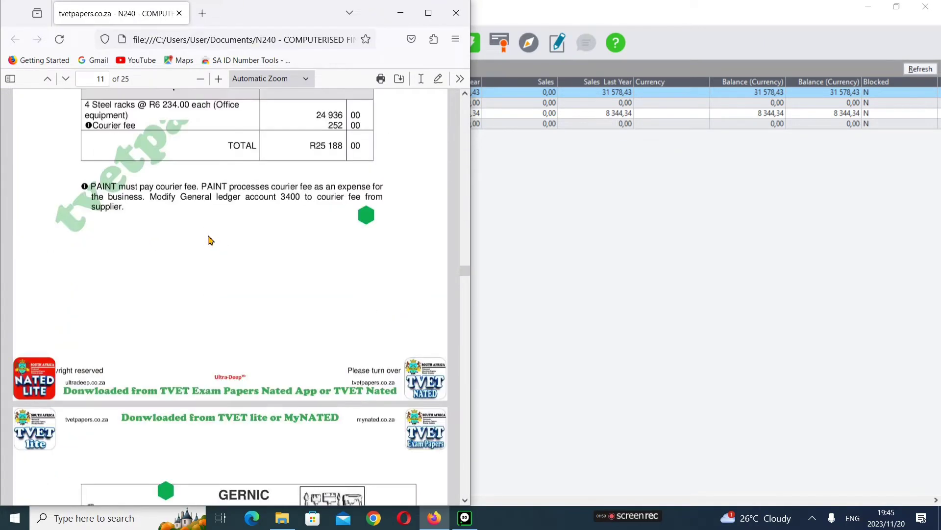
scroll(210, 240, "down", 10)
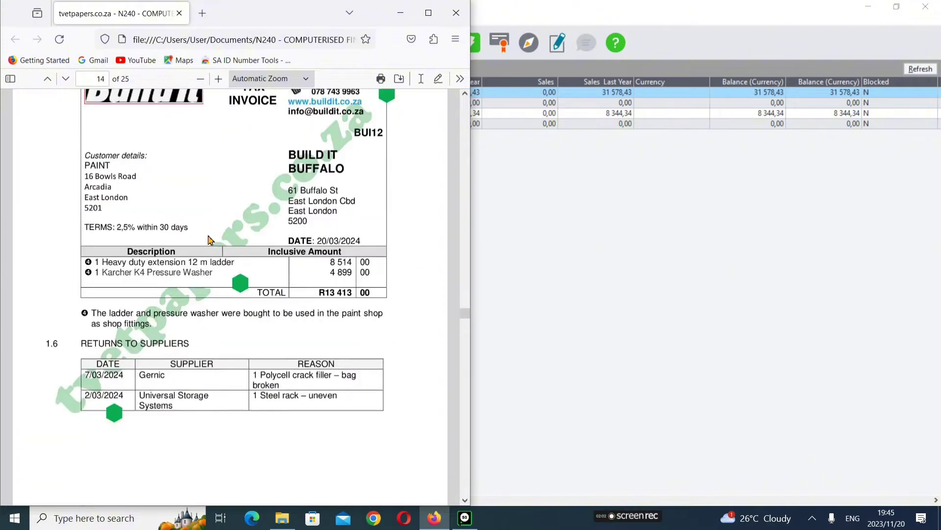
scroll(210, 240, "down", 3)
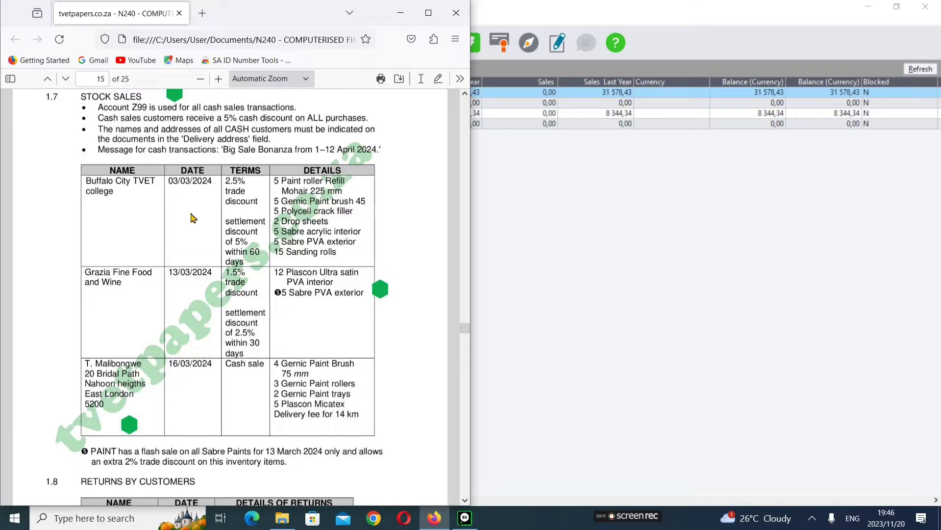
scroll(229, 189, "down", 3)
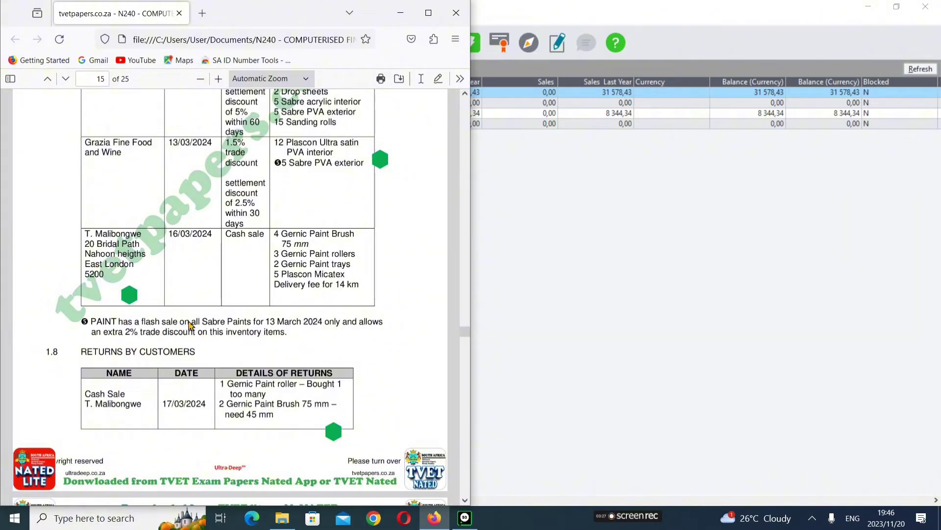
scroll(265, 337, "down", 3)
scroll(265, 337, "up", 1)
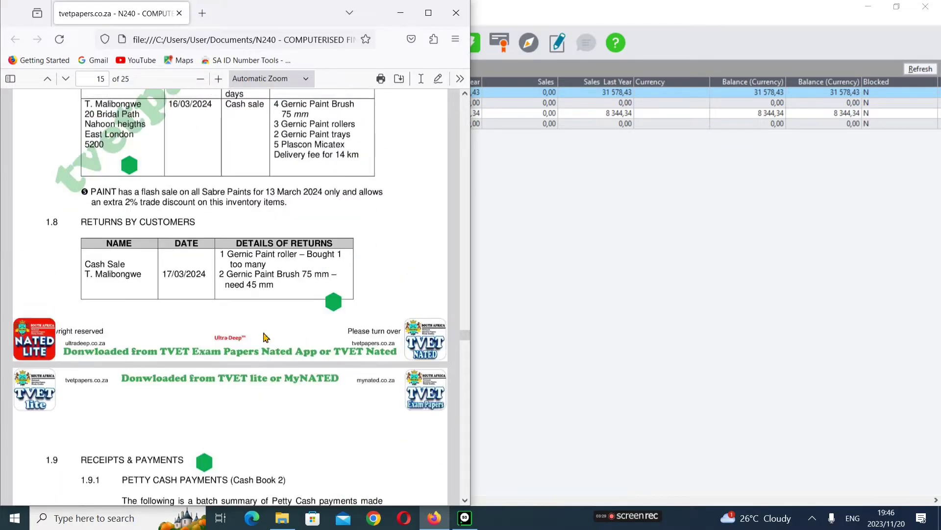
scroll(265, 338, "down", 1)
scroll(265, 337, "up", 3)
scroll(265, 338, "up", 1)
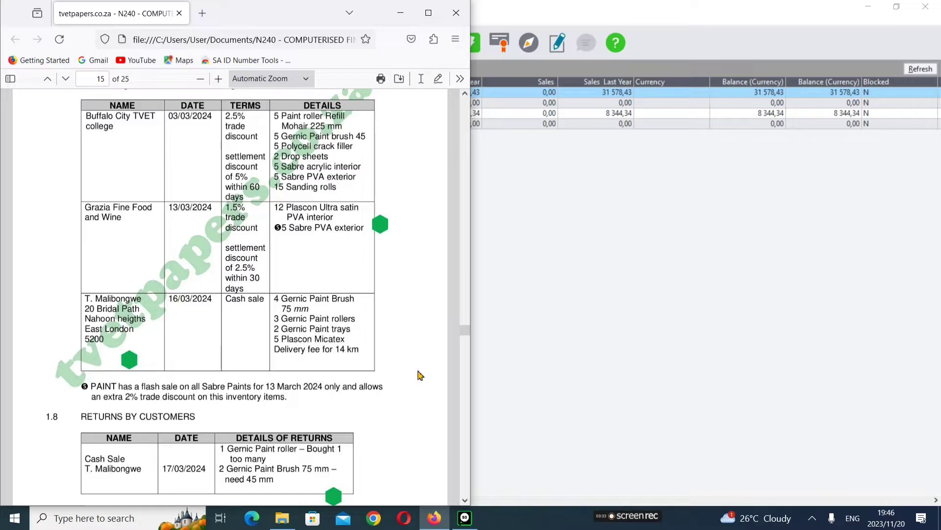
Switch to Sage Pastel and open customer document processing for a tax invoice.
left_click(619, 259)
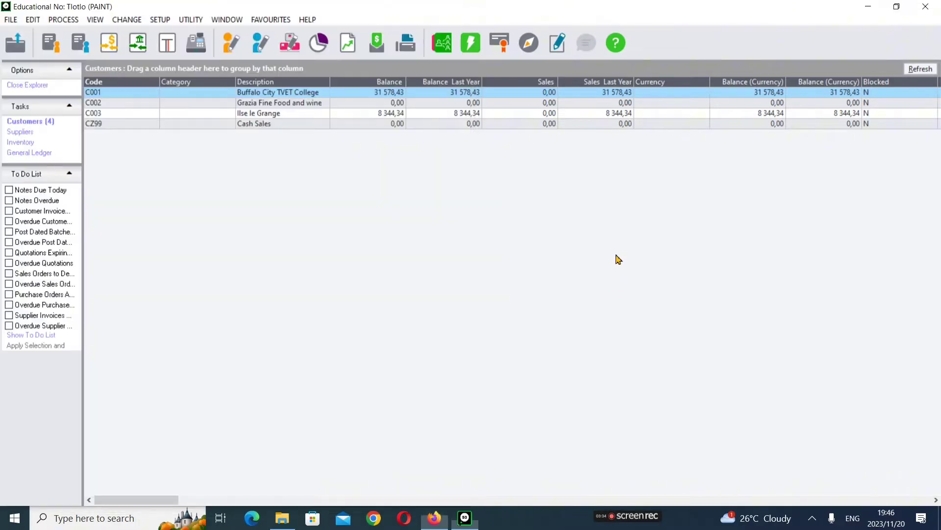
left_click(64, 23)
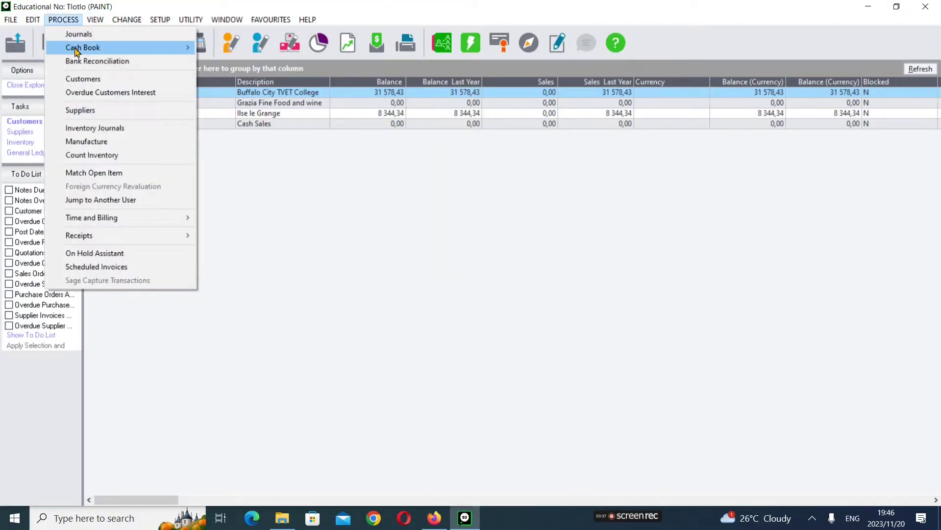
left_click(64, 20)
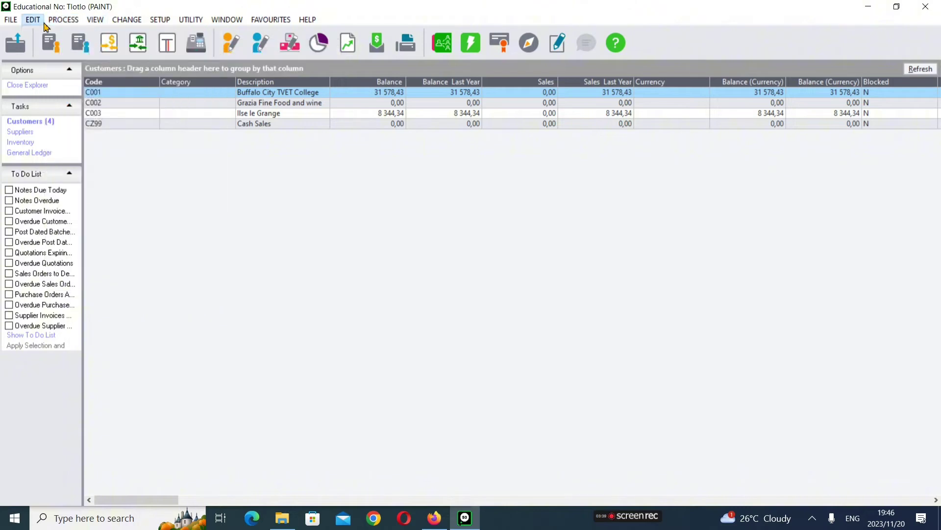
left_click(63, 20)
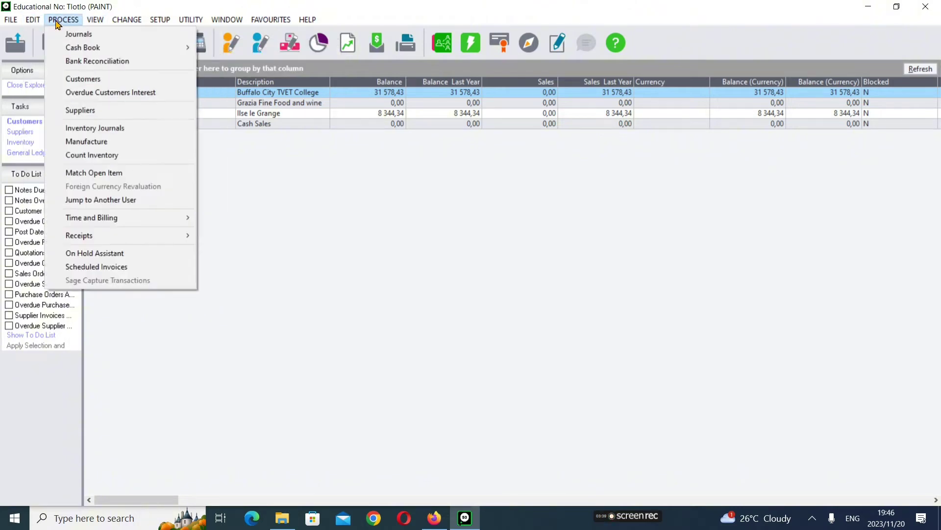
left_click(93, 79)
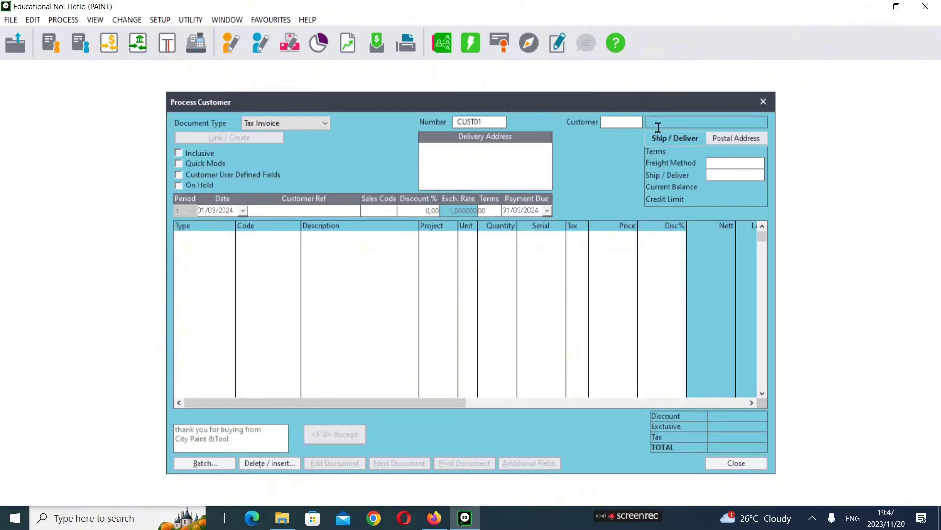
Select customer C001, Buffalo City TVET College, for the tax invoice, checking the customer against the question paper, and accept its delivery address.
left_click(628, 121)
left_click(637, 122)
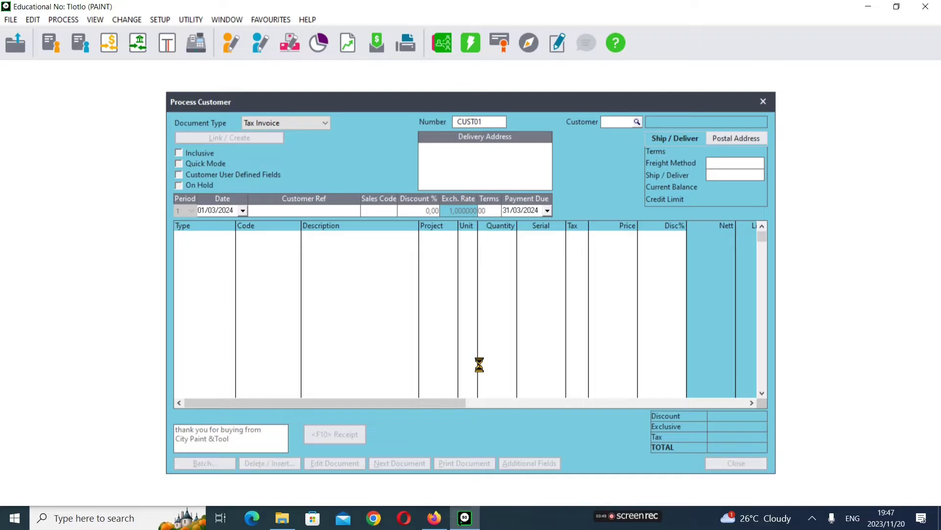
left_click(434, 518)
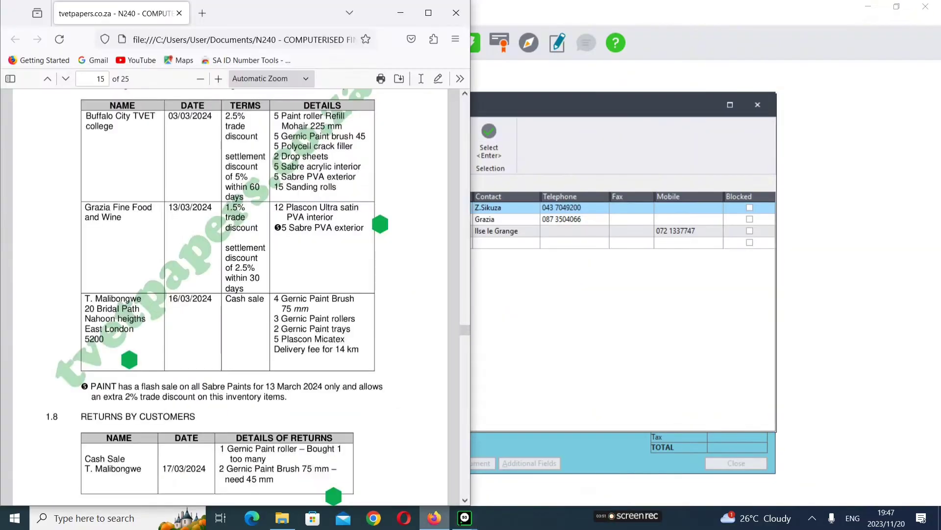
left_click(400, 13)
key("Return")
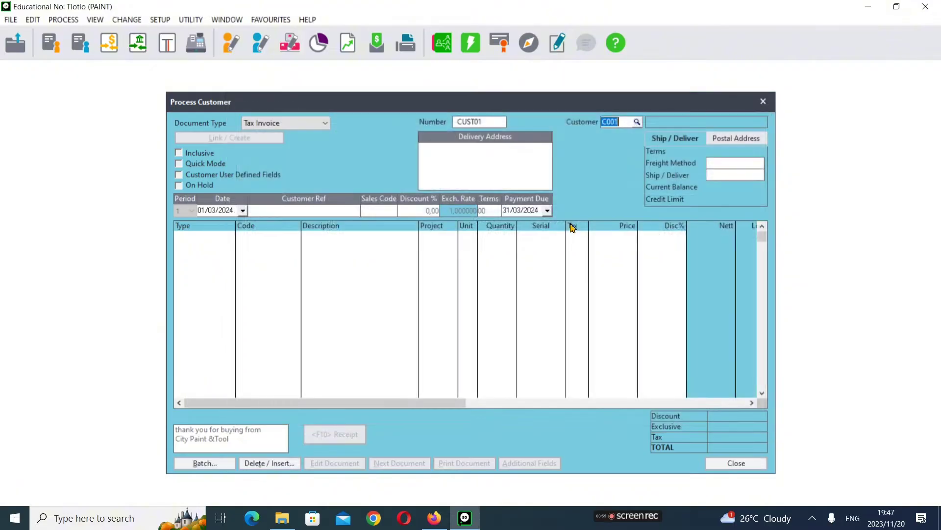
key("Return")
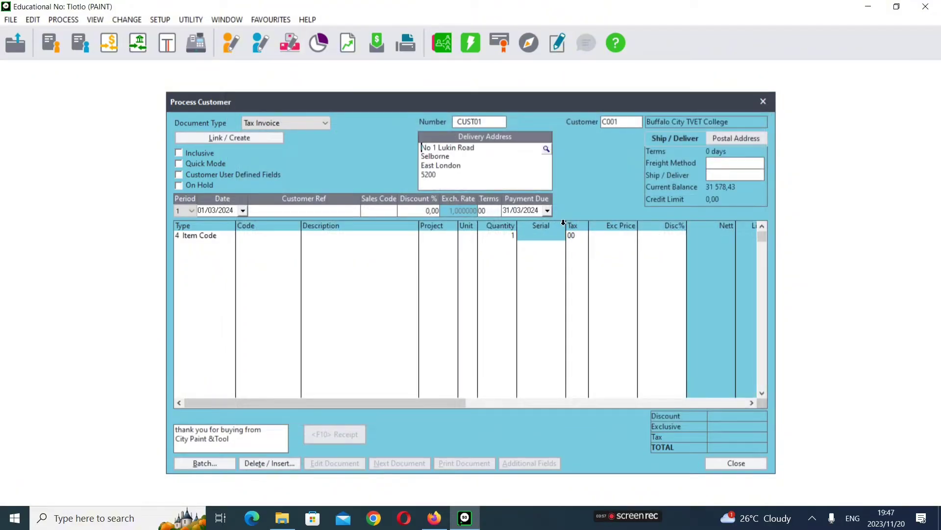
key("Return")
Choose period 1 for the tax invoice and set its discount to 2,5% after checking the trade discount in the question paper.
left_click(191, 212)
left_click(187, 223)
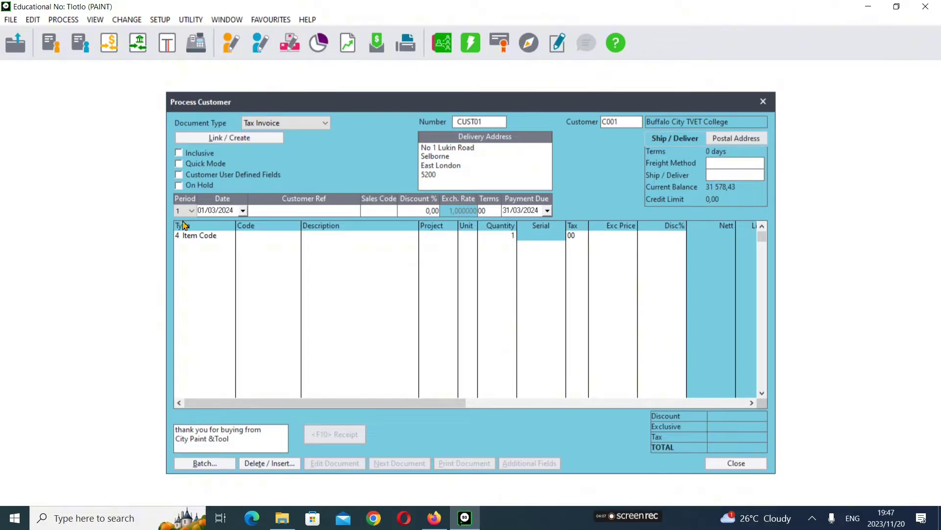
key("Tab")
key("Tab")
key("Tab")
key("Tab")
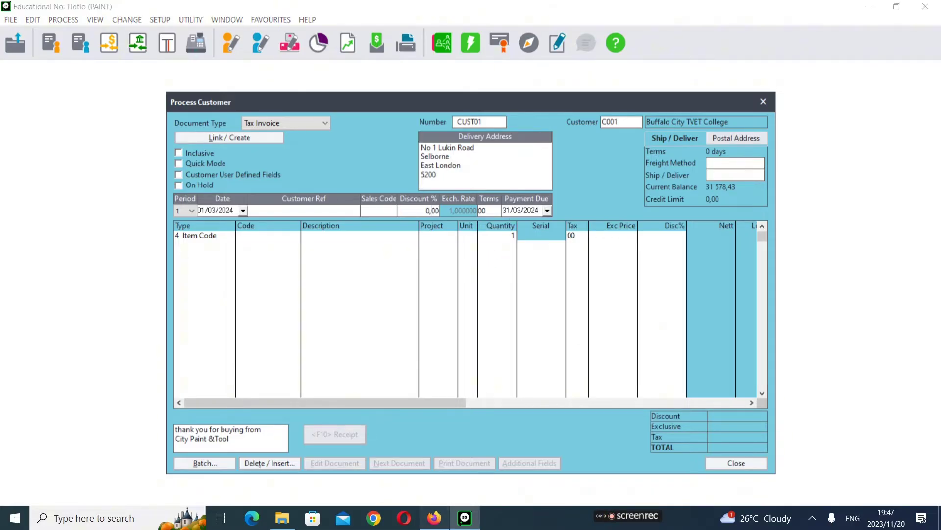
left_click(434, 517)
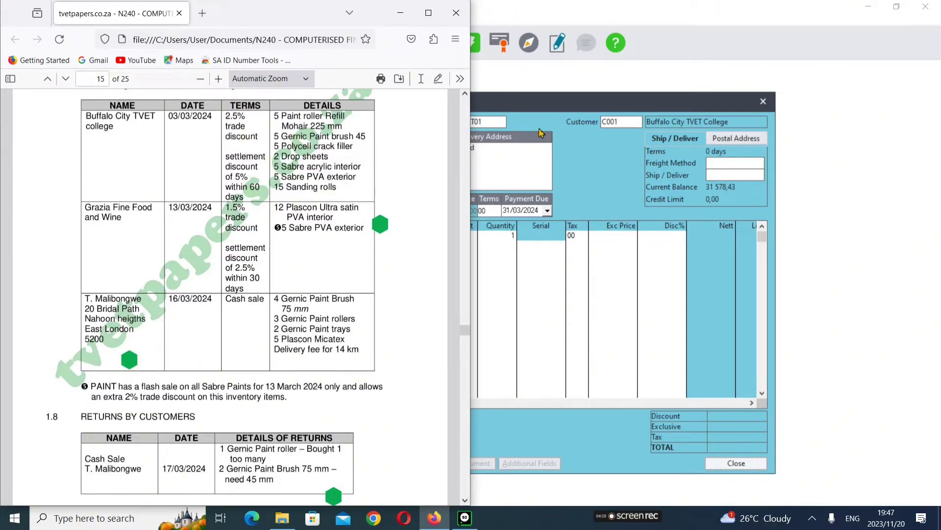
left_click(401, 13)
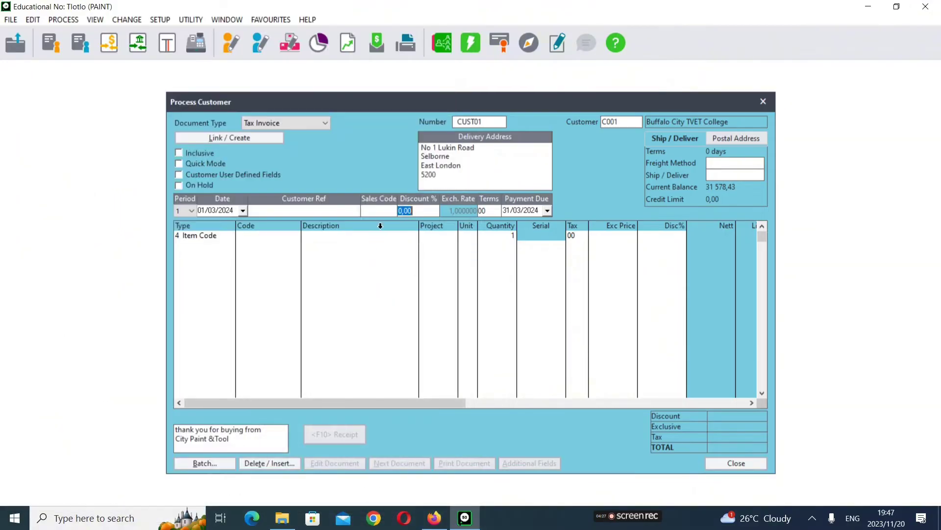
type("2,5")
key("Tab")
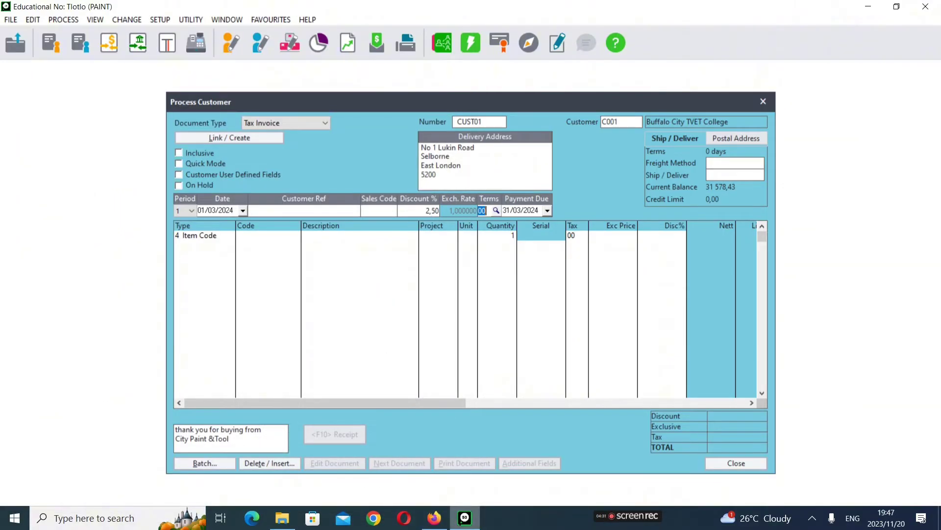
Check the settlement discount in the question paper and set the invoice's early payment terms to 02, 5% within 60 days from invoice date.
left_click(435, 518)
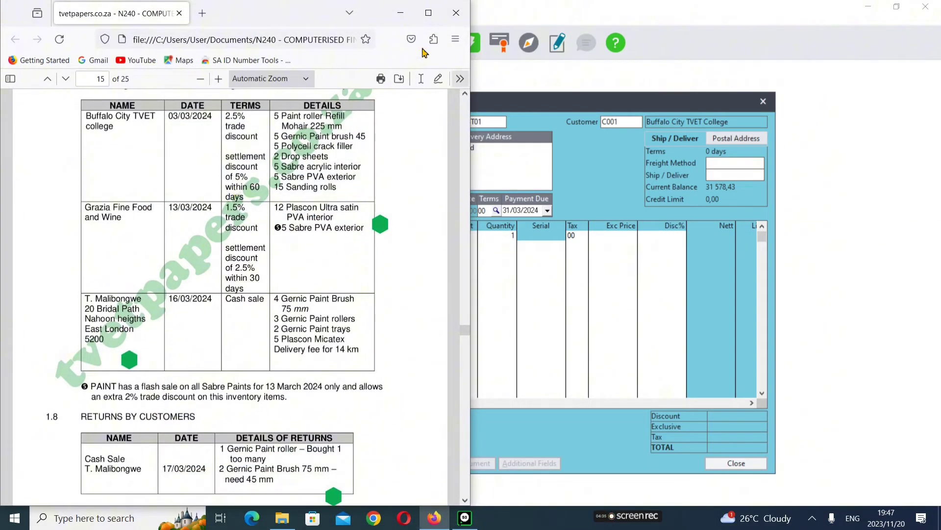
left_click(401, 14)
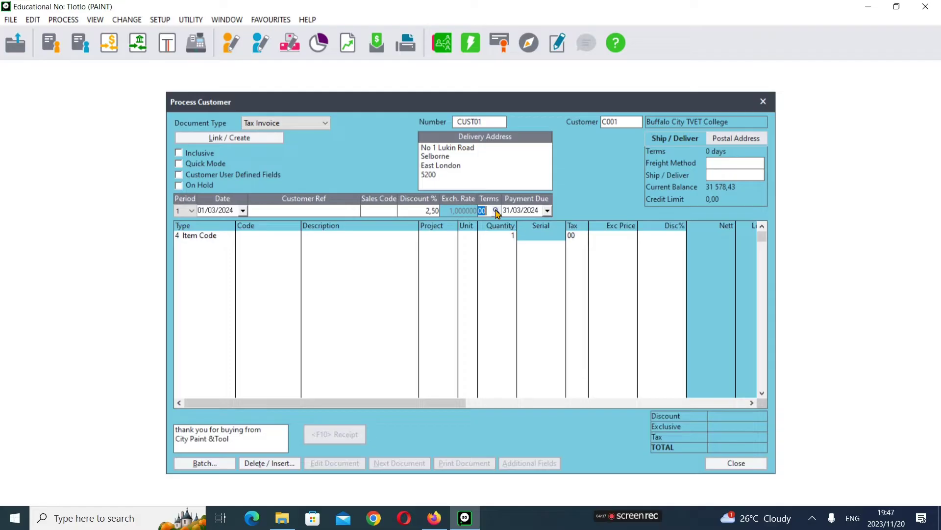
left_click(496, 210)
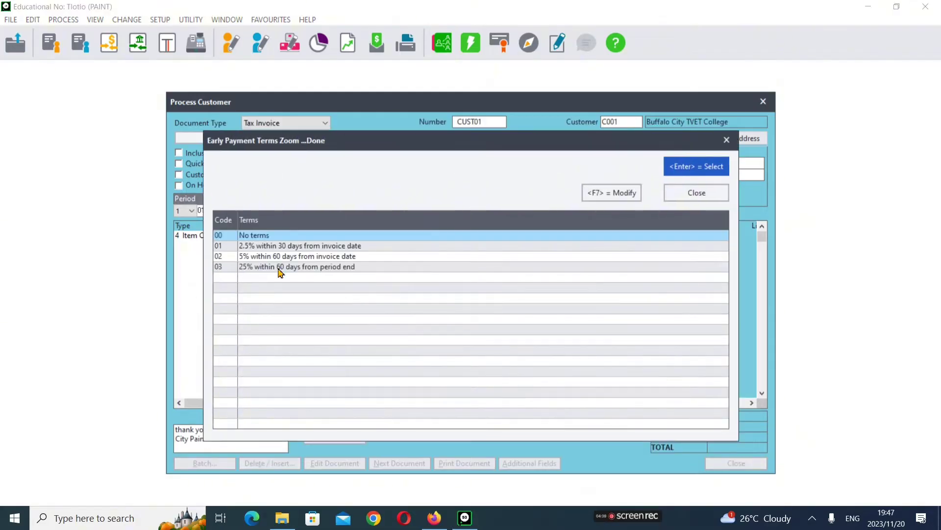
left_click(264, 258)
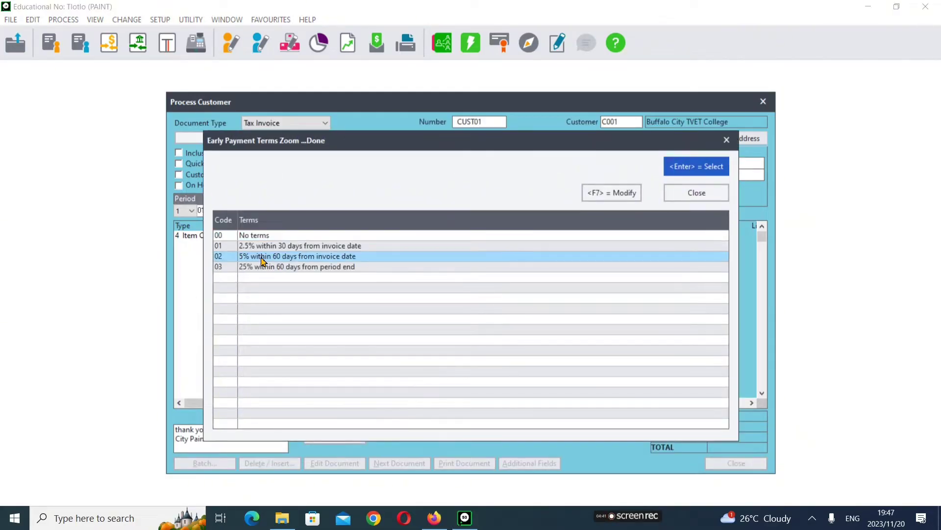
double_click(264, 261)
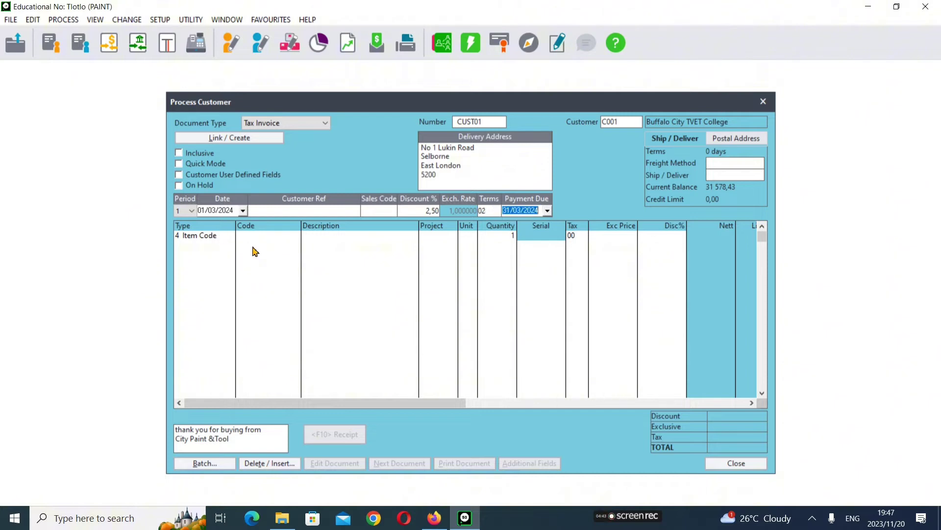
Set the tax invoice date to 03/03/2024 after checking the sale date in the question paper, and advance to the first item line's code.
left_click(213, 211)
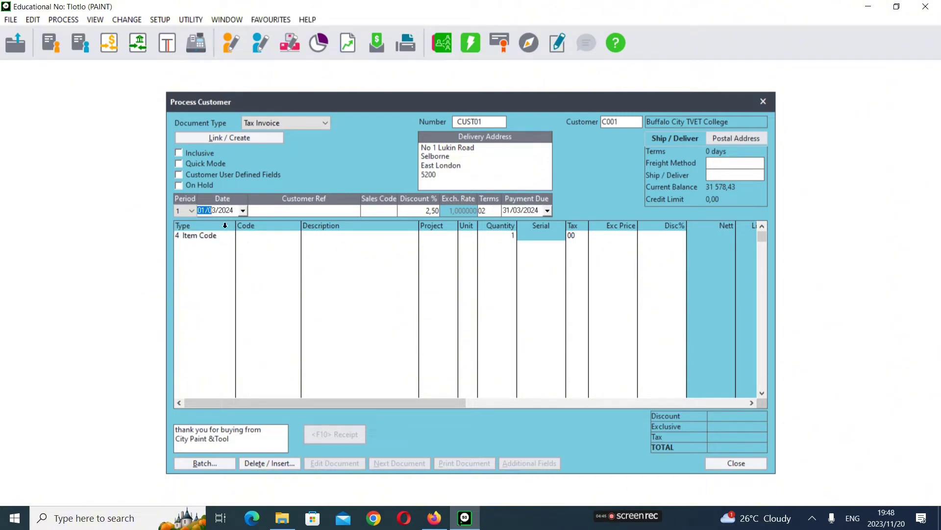
left_click(206, 211)
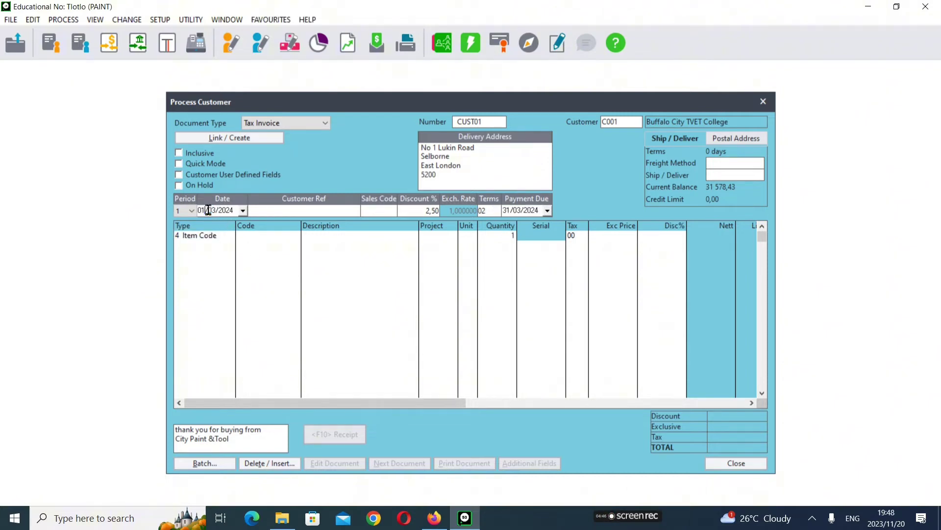
left_click(434, 518)
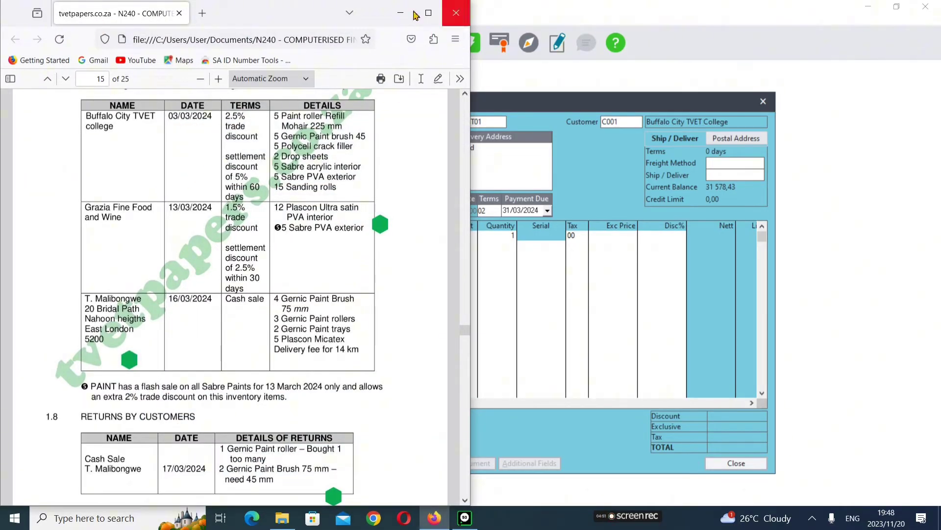
left_click(400, 13)
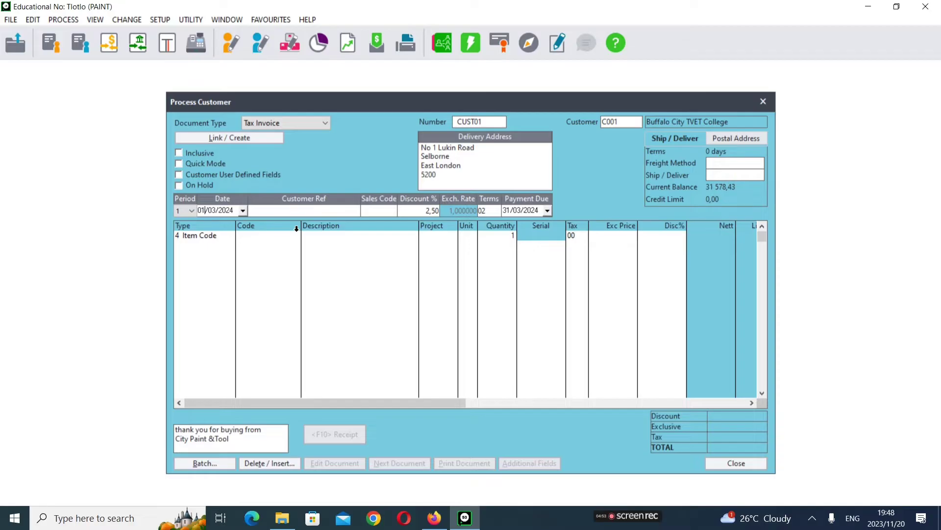
key("Delete")
key("Delete")
type("03")
key("Tab")
key("Tab")
key("Tab")
key("Tab")
key("Tab")
key("Tab")
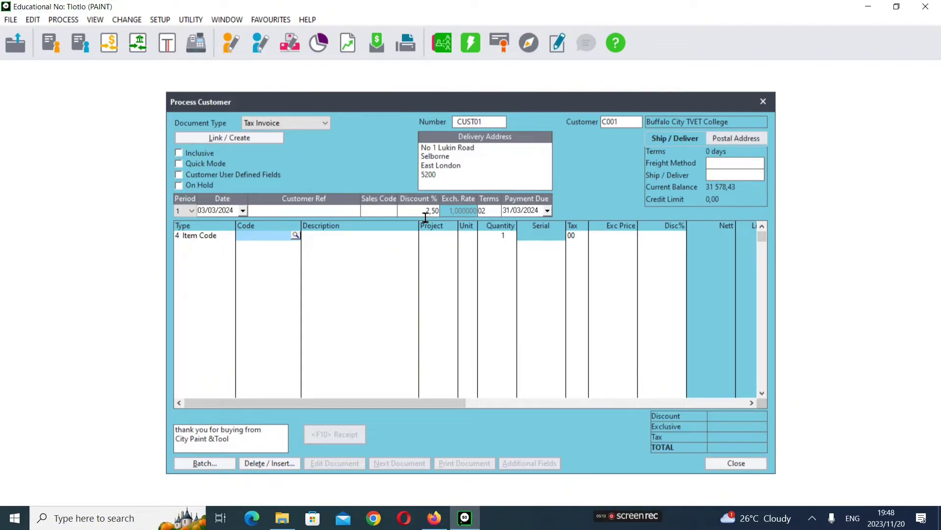
Look up the first item sold in the question paper and choose inventory item GE08, Paint Roller Refill Mohair 225 mm, for the first line.
key("Return")
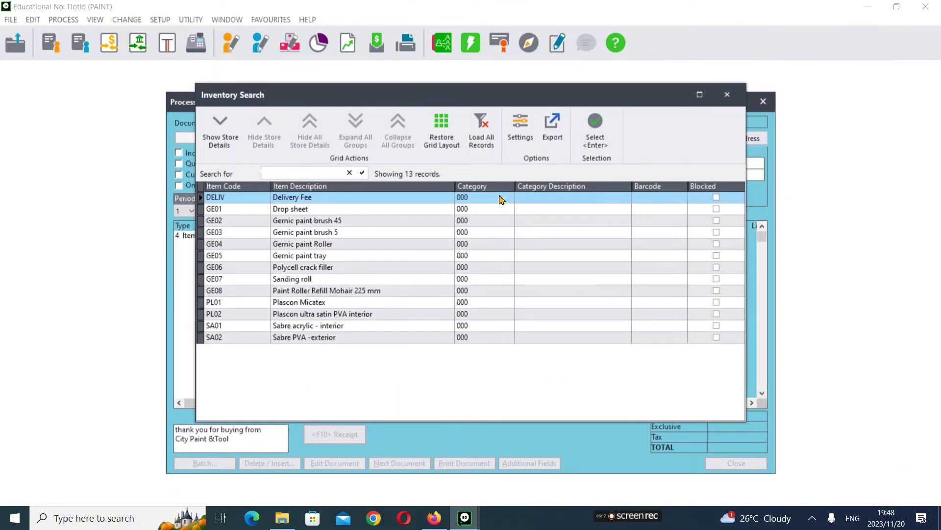
left_click(434, 517)
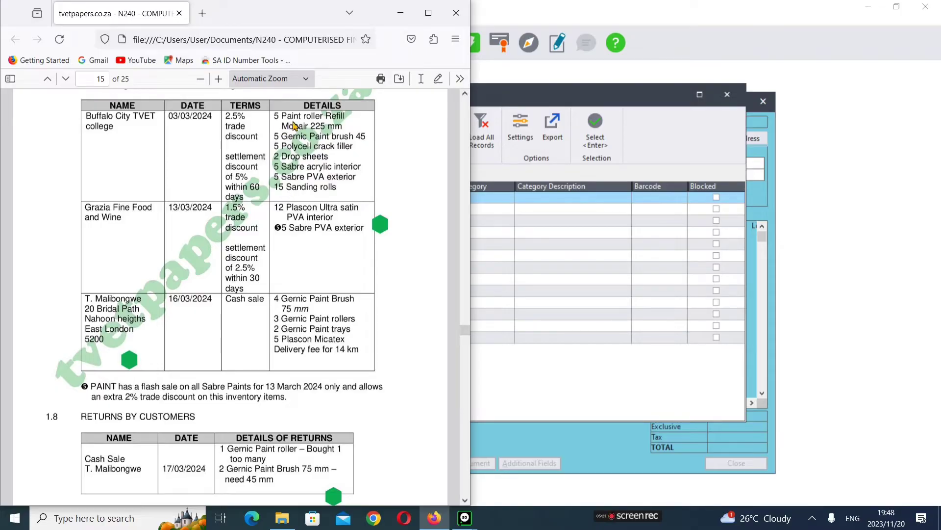
left_click(400, 13)
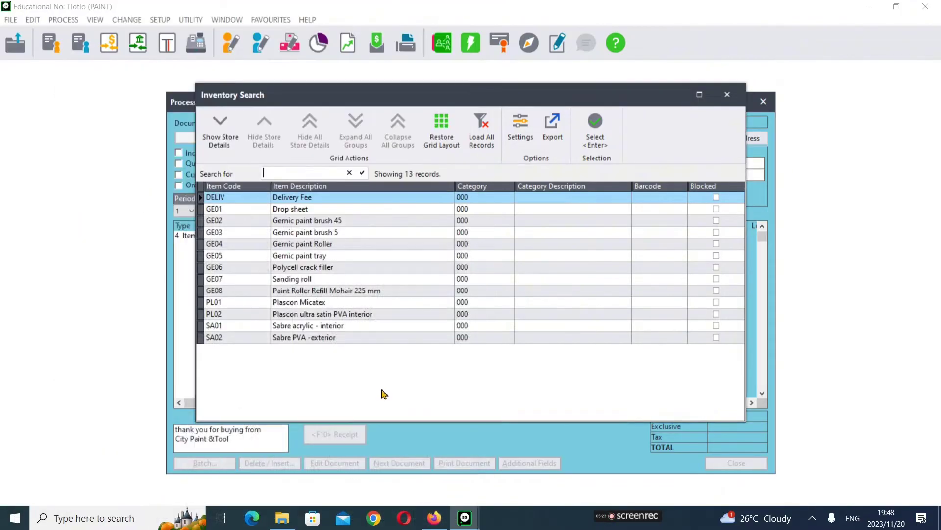
double_click(313, 292)
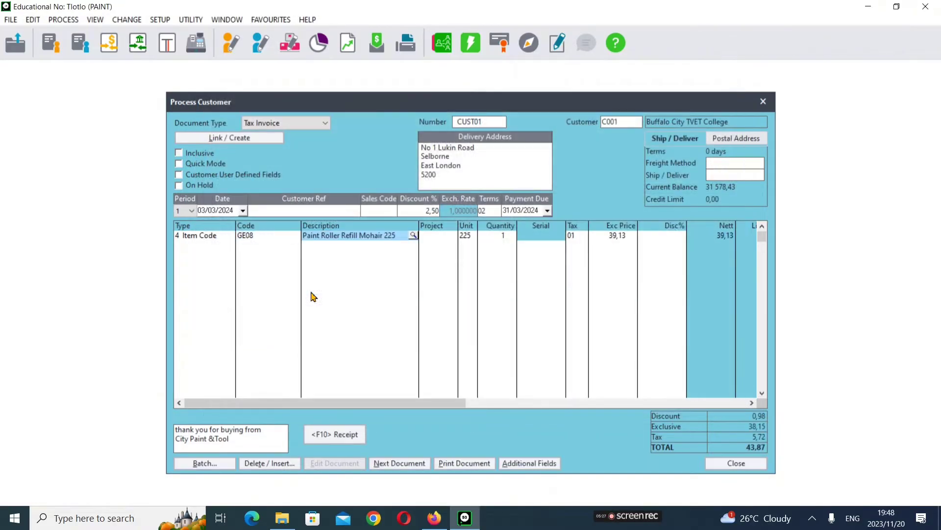
Set the paint roller refill quantity to 5 and complete the line with its default tax and price and no line discount.
key("Tab")
key("Tab")
key("Tab")
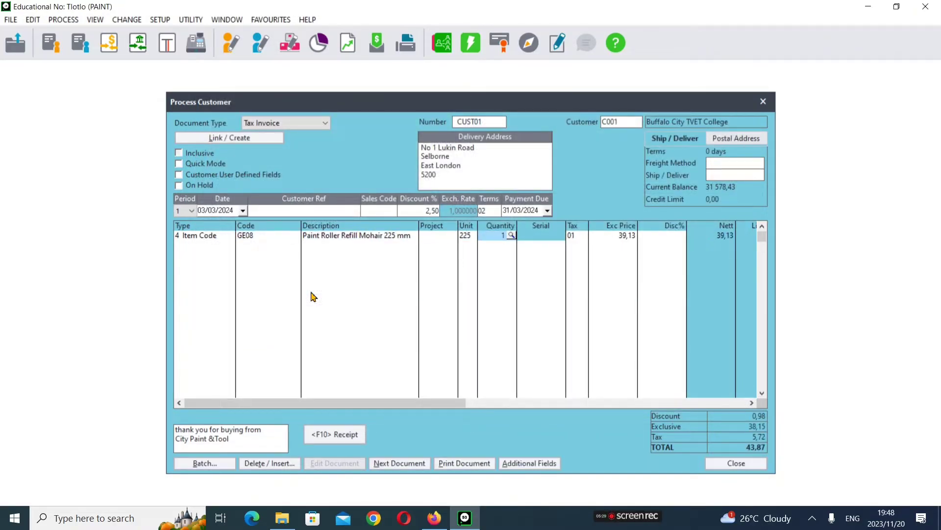
type("5")
key("Tab")
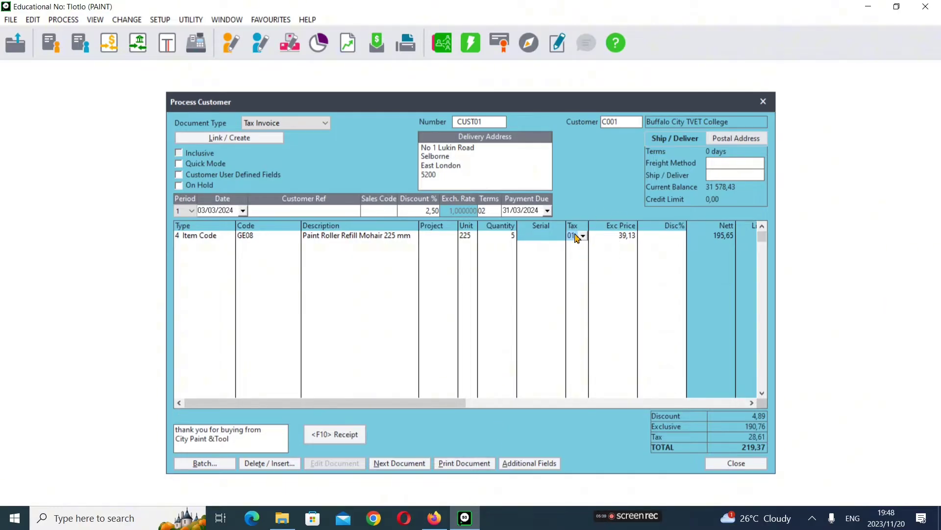
key("Tab")
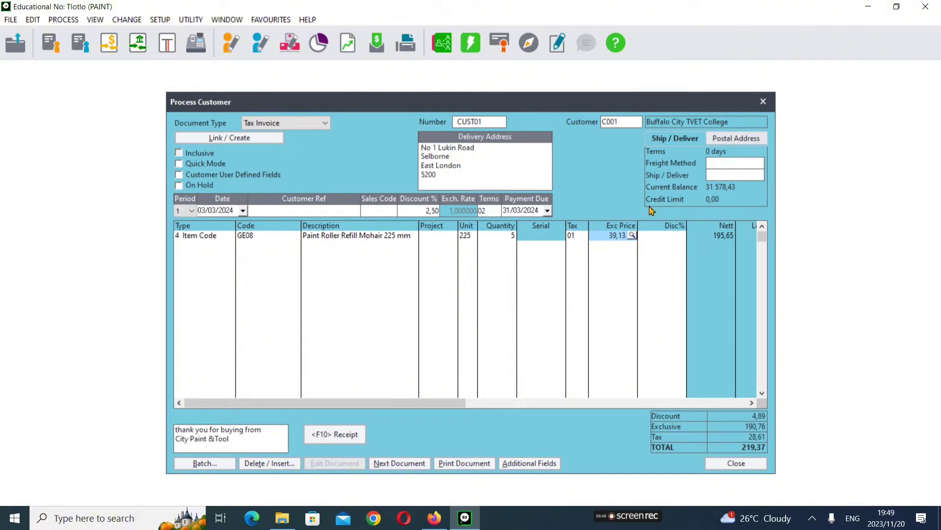
key("Tab")
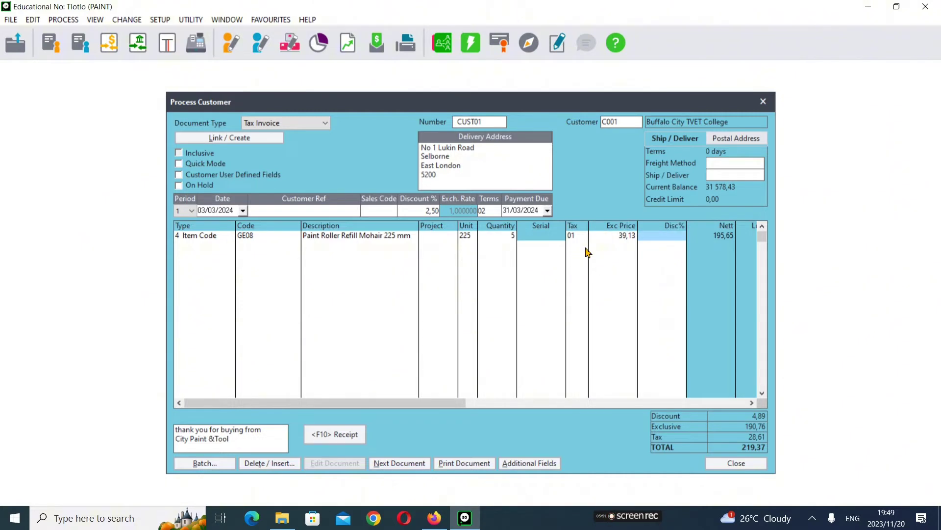
key("Tab")
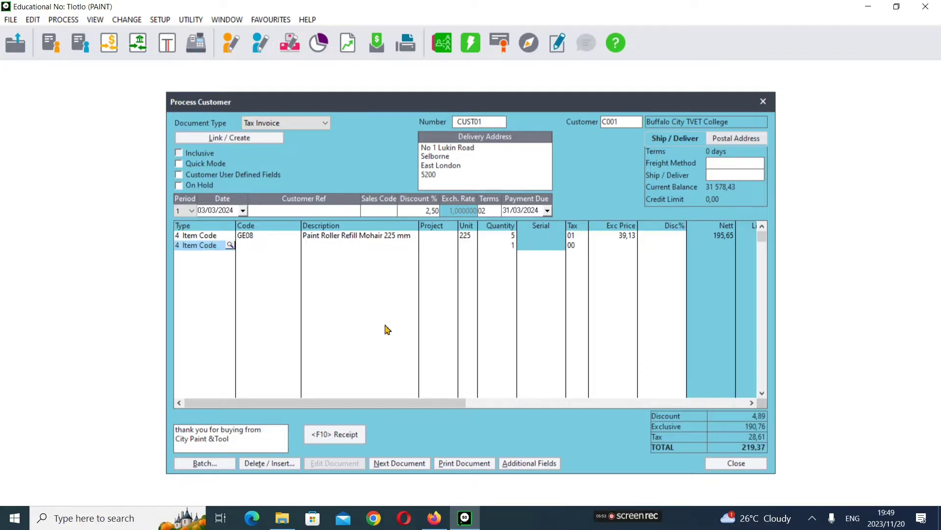
Check the next item in the question paper and choose GE02, Gernic paint brush 45, for the second invoice line.
mouse_move(429, 521)
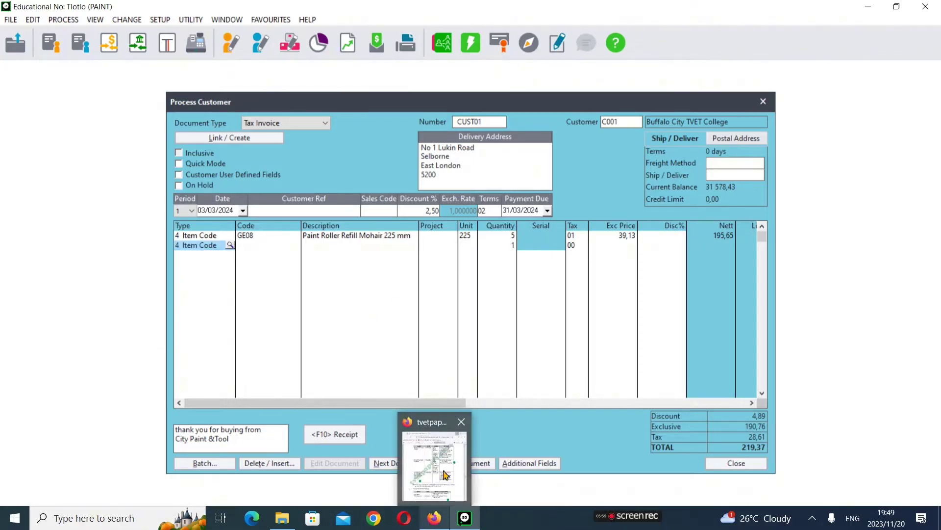
mouse_move(445, 474)
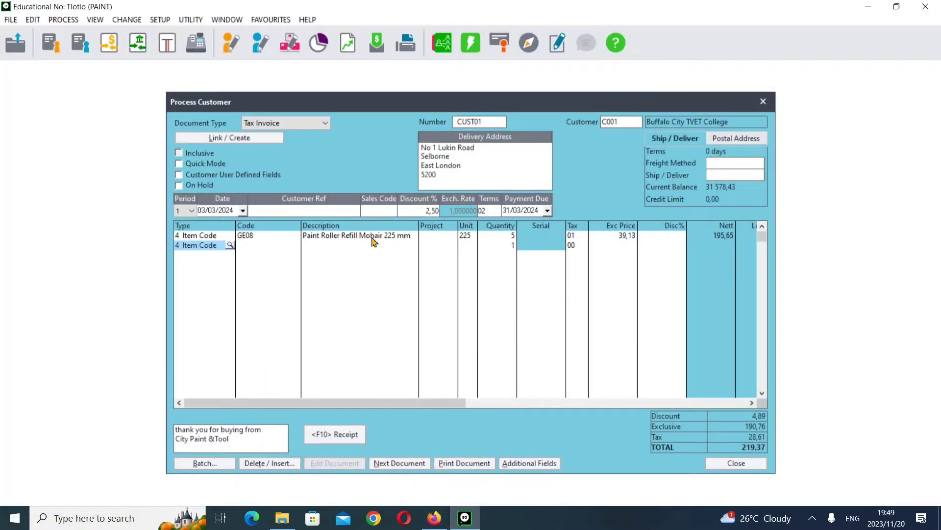
left_click(294, 247)
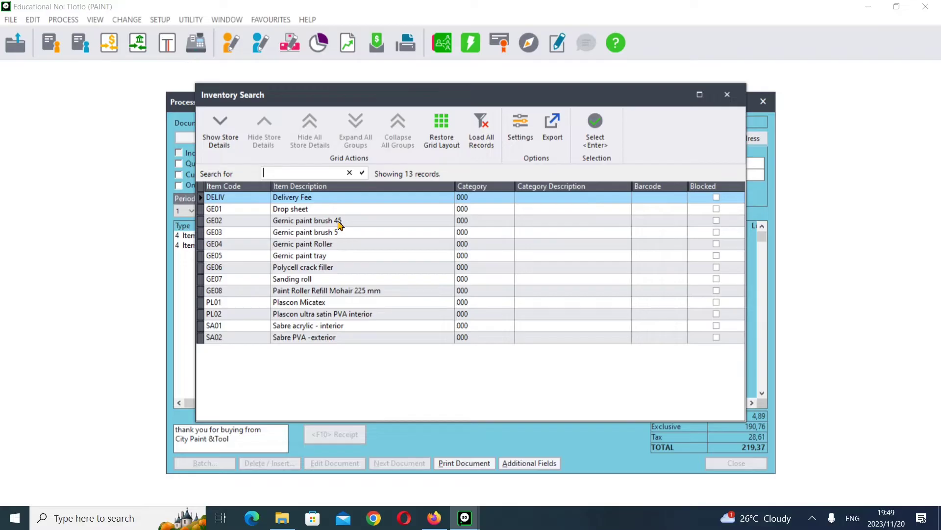
left_click(338, 221)
double_click(338, 221)
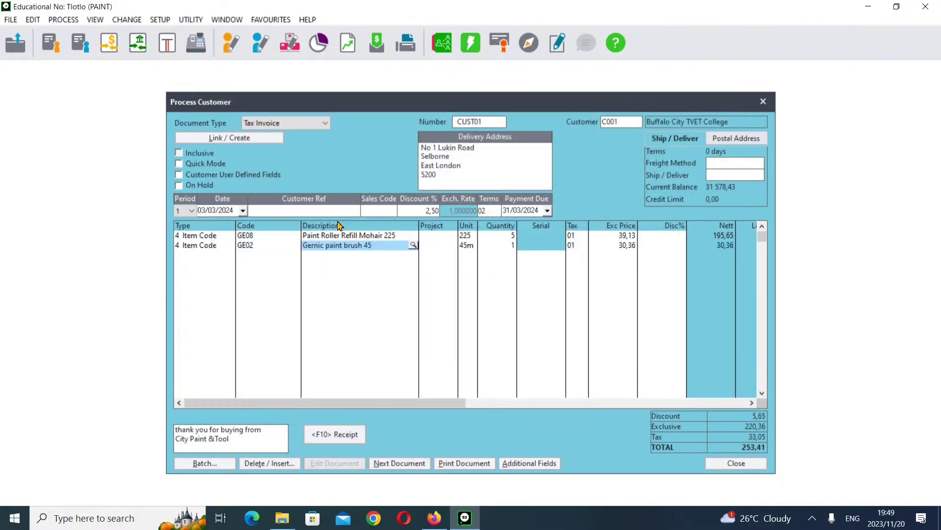
Set the Gernic paint brush 45 quantity to 5 after checking the question paper, and complete the line with its default tax and price.
key("Tab")
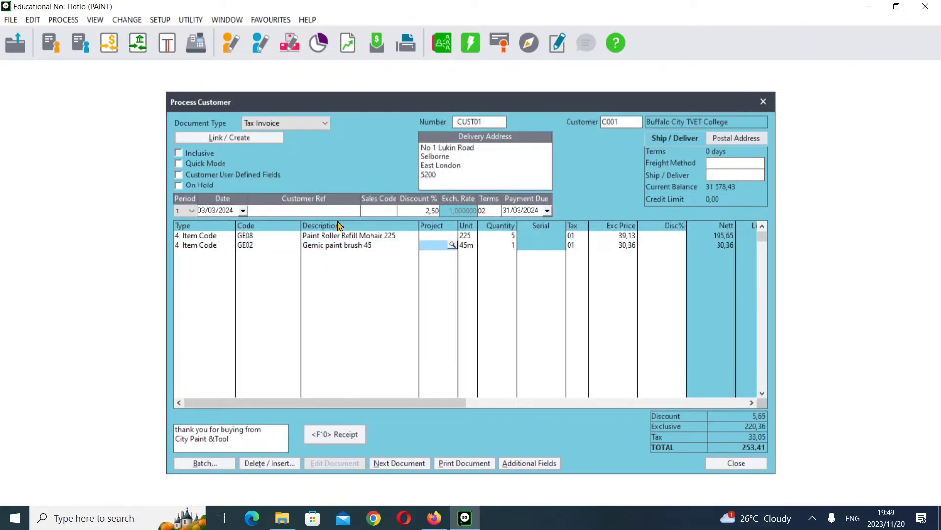
key("Tab")
key("Tab")
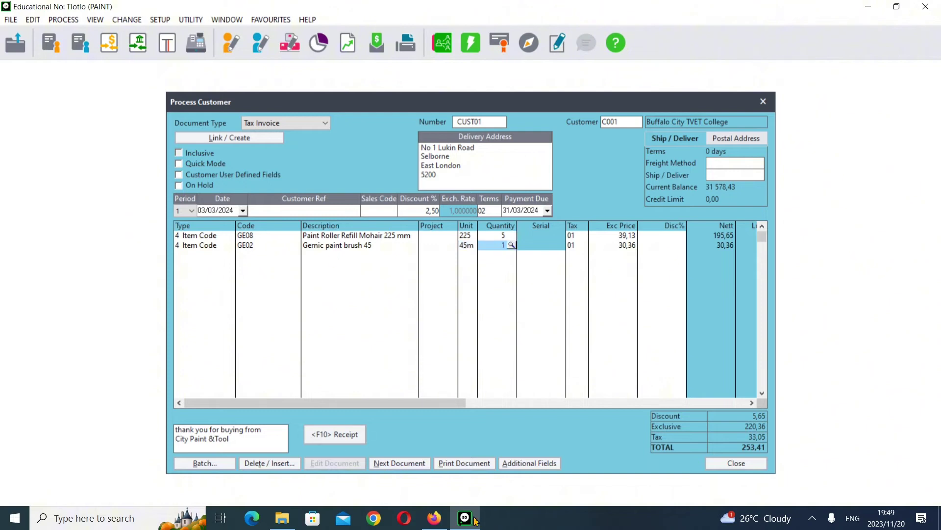
left_click(434, 518)
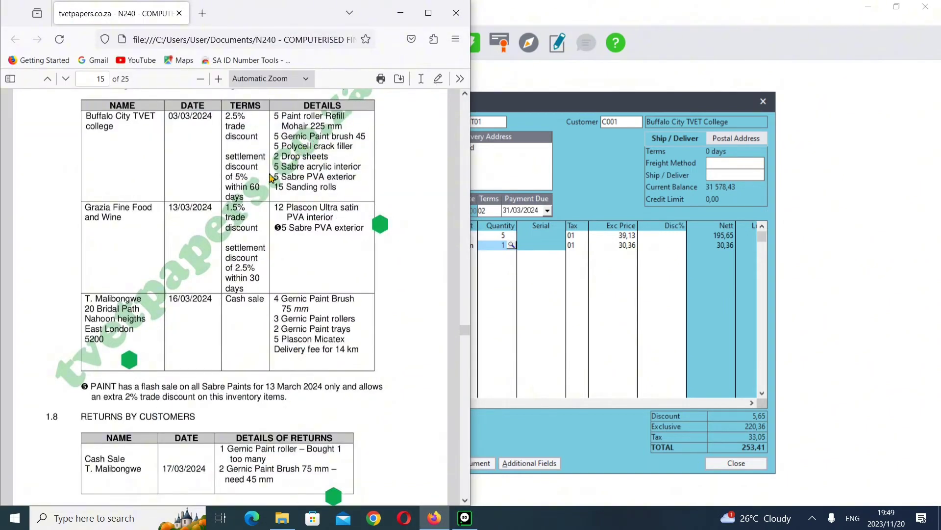
left_click(401, 13)
type("5")
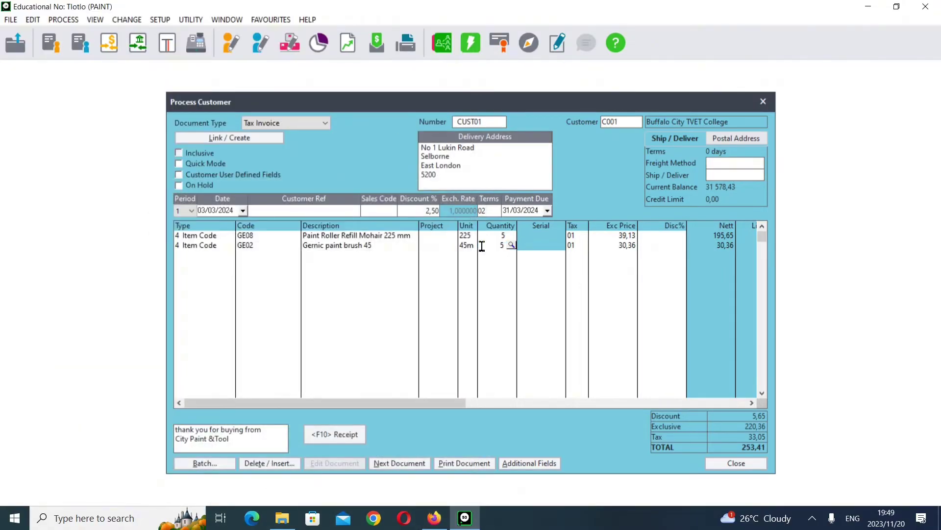
key("Tab")
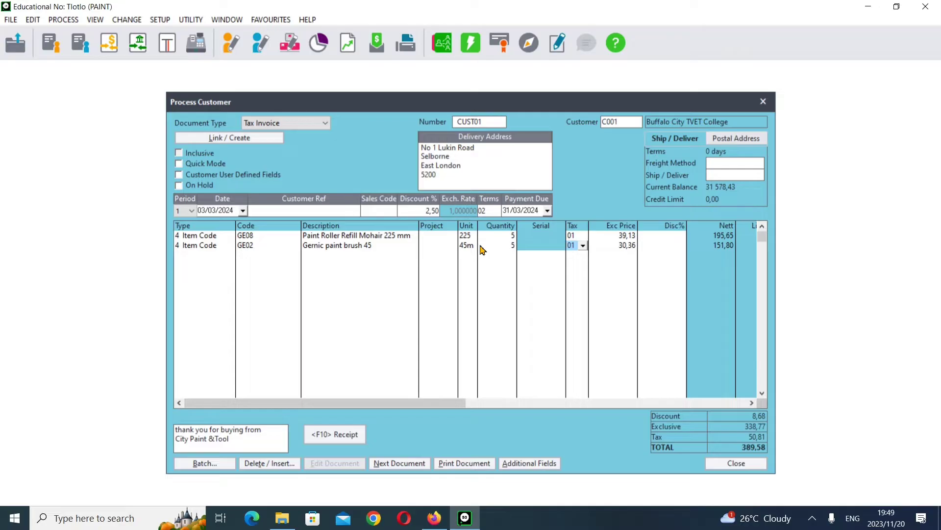
key("Tab")
key("Tab")
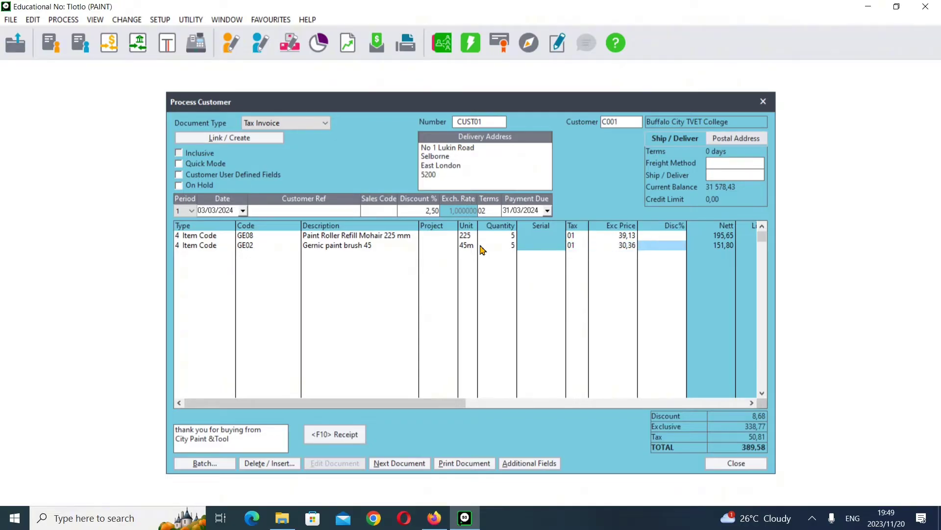
key("Tab")
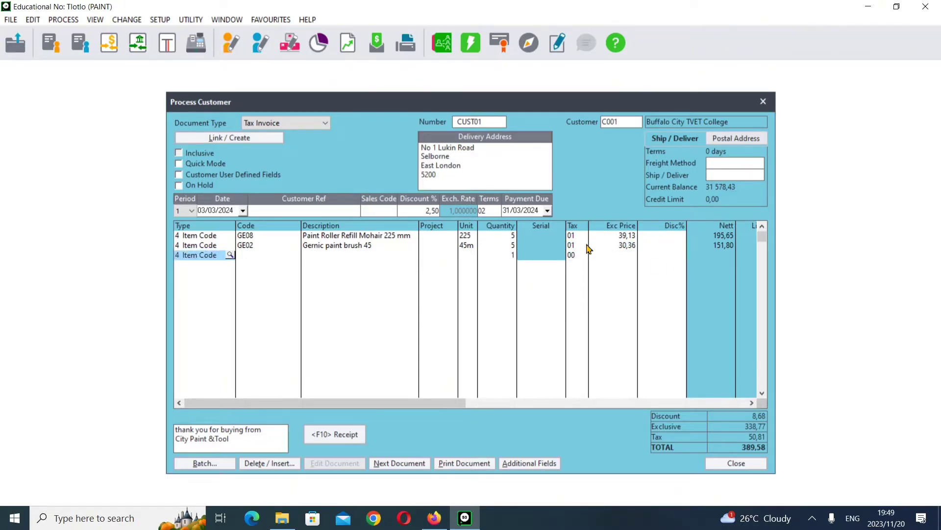
Check the third item in the question paper and choose GE06, Polycell crack filler, for the third invoice line.
key("Tab")
left_click(296, 255)
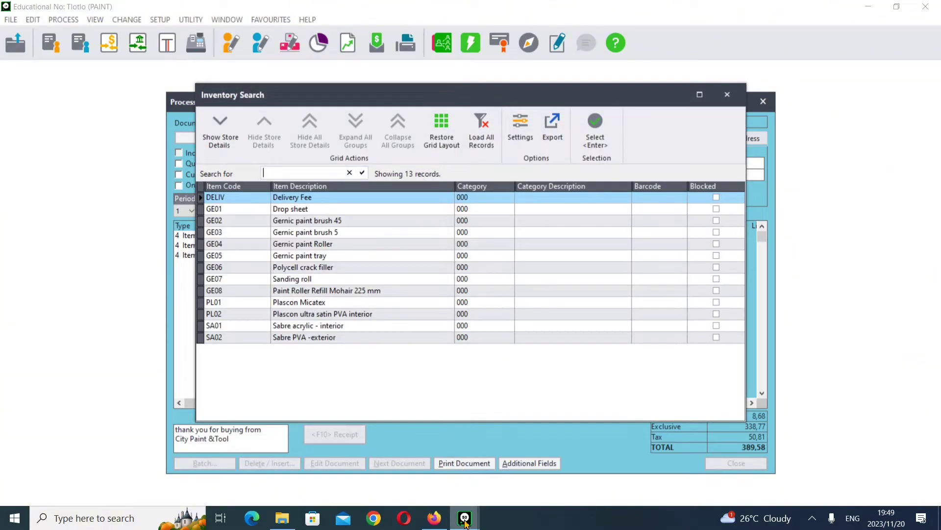
mouse_move(465, 523)
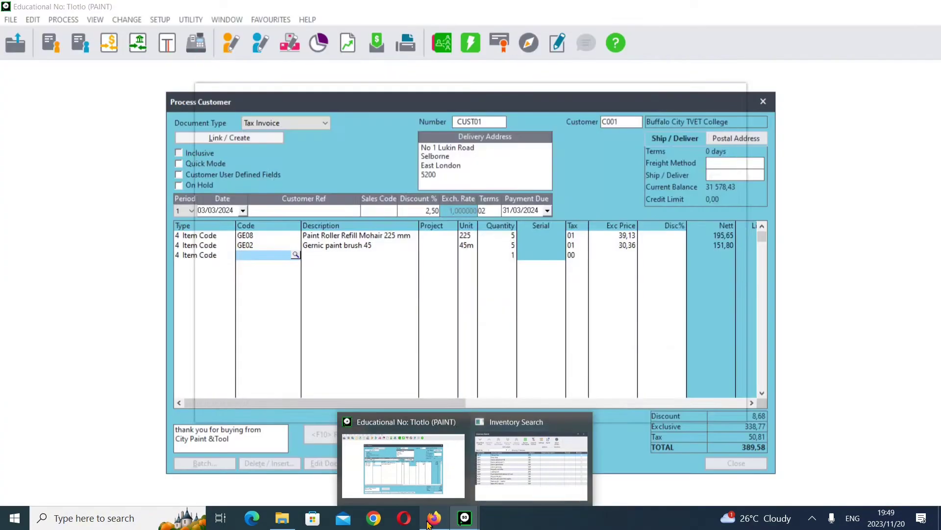
mouse_move(435, 517)
mouse_move(423, 473)
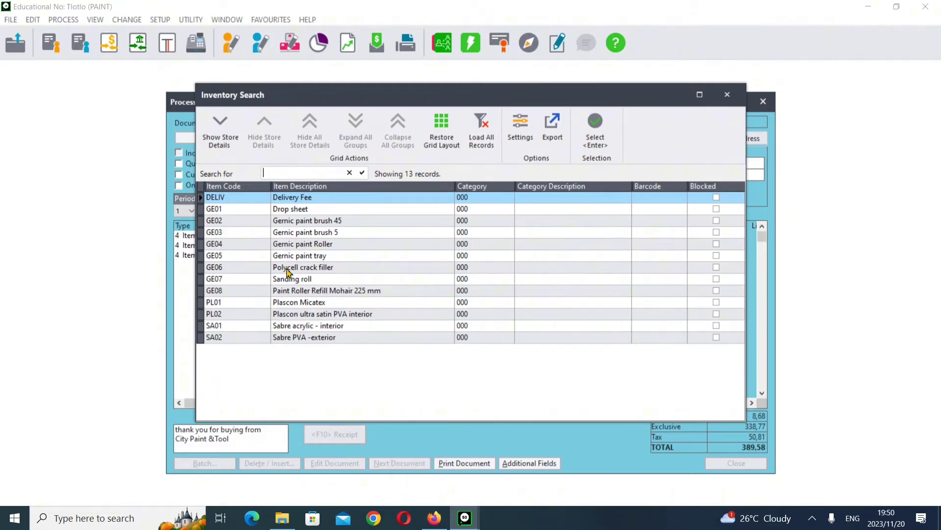
double_click(288, 268)
Set the Polycell crack filler quantity to 5 after checking the question paper, and complete the line with its default tax and price.
key("Tab")
key("Tab")
key("Tab")
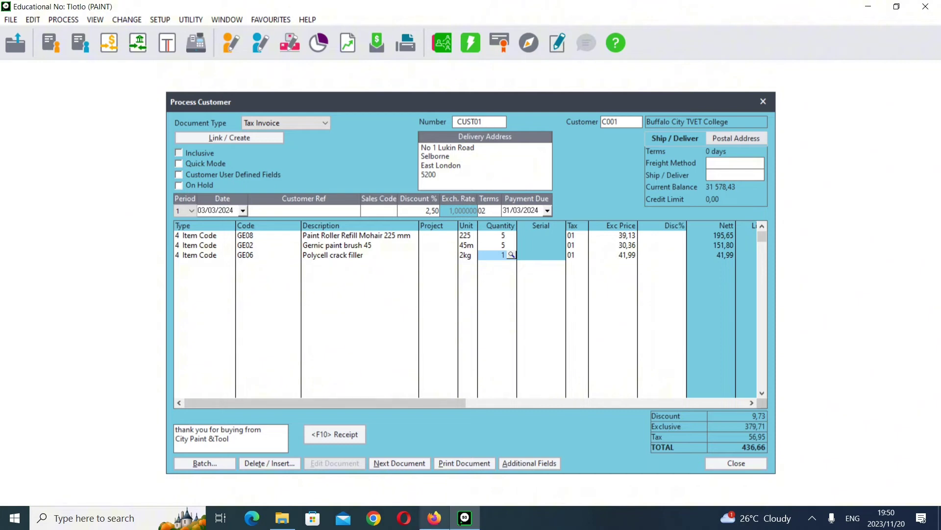
mouse_move(433, 518)
mouse_move(412, 456)
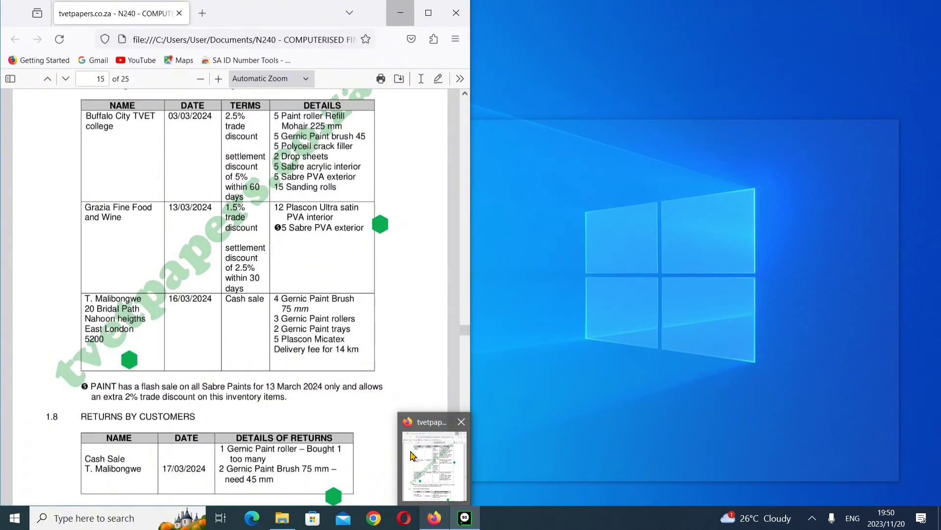
type("5")
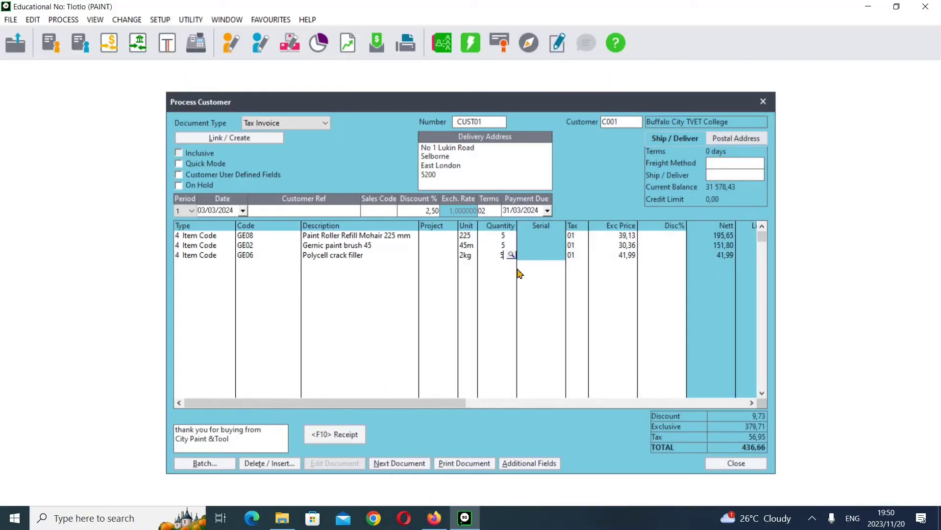
key("Return")
key("Return")
key("Return")
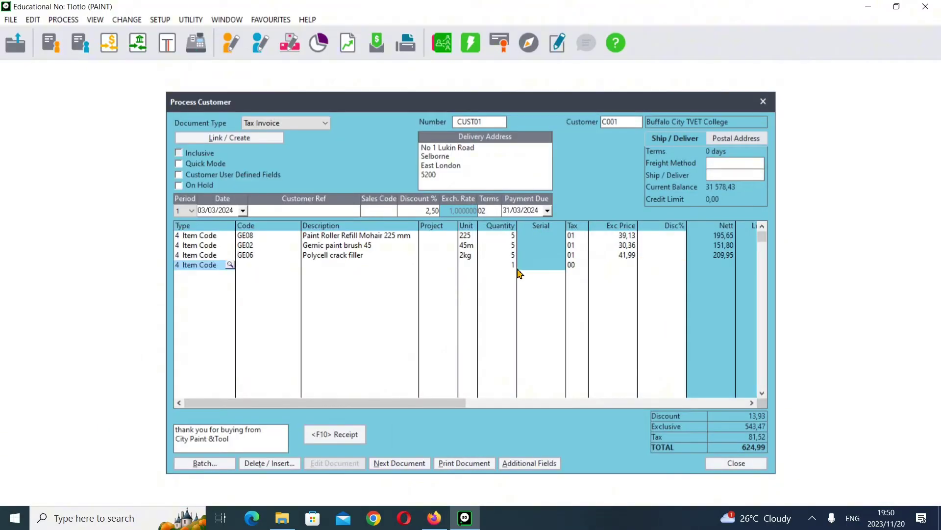
Check the fourth item in the question paper and choose GE01, Drop sheet, for the fourth invoice line.
left_click(397, 464)
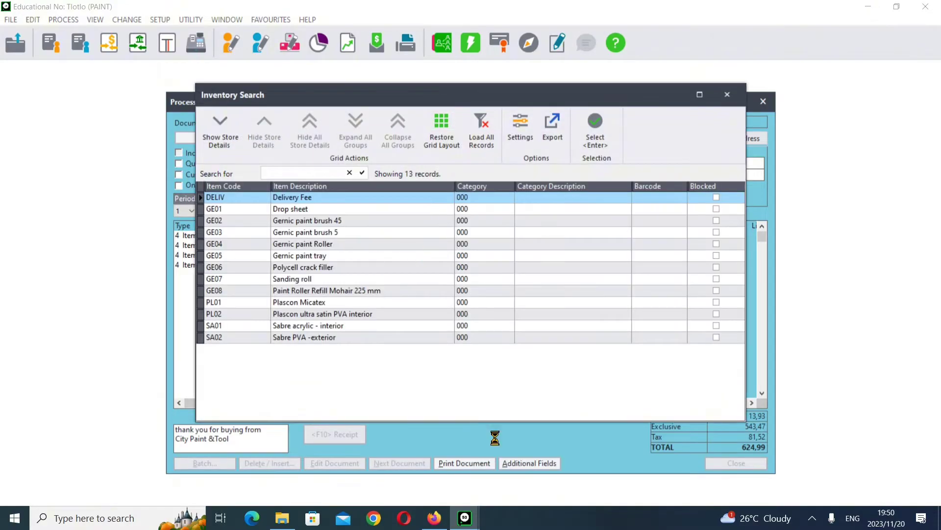
left_click(434, 517)
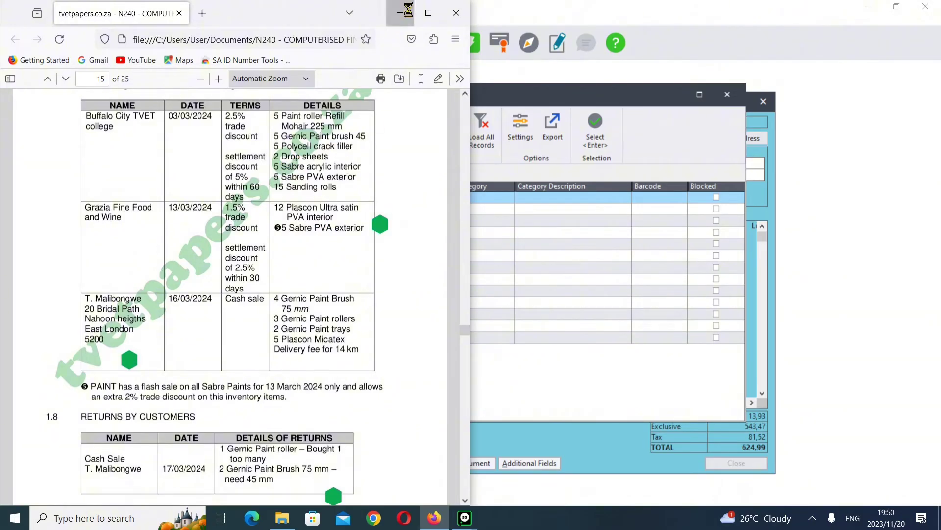
left_click(401, 13)
double_click(305, 211)
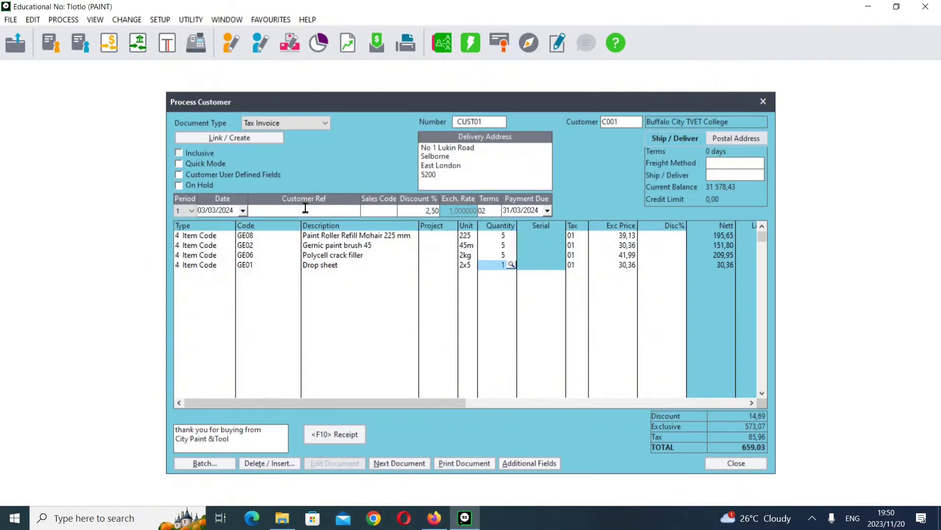
Set the drop sheet quantity to 2 and complete the line with its default tax and price and no line discount.
type("2")
key("Return")
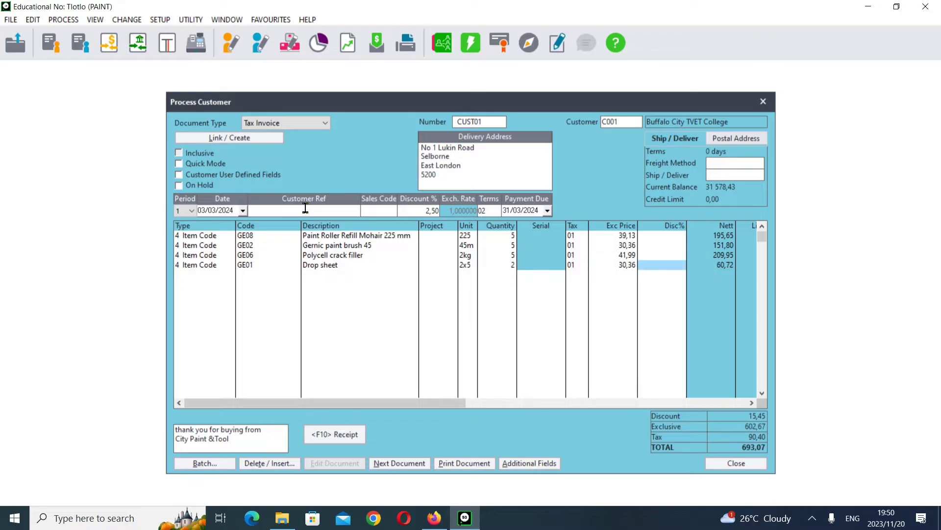
key("Return")
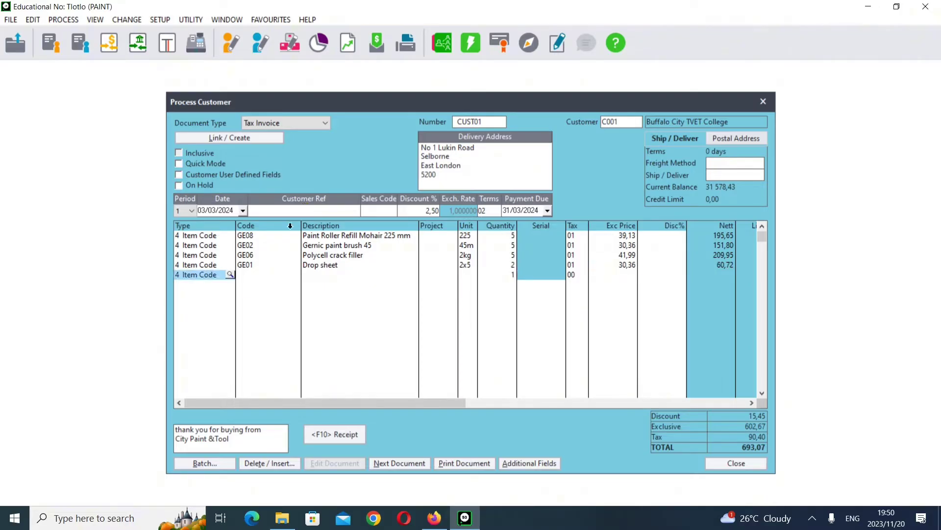
Check the fifth item in the question paper and choose SA01, Sabre acrylic - interior, for the fifth invoice line.
key("Return")
key("Return")
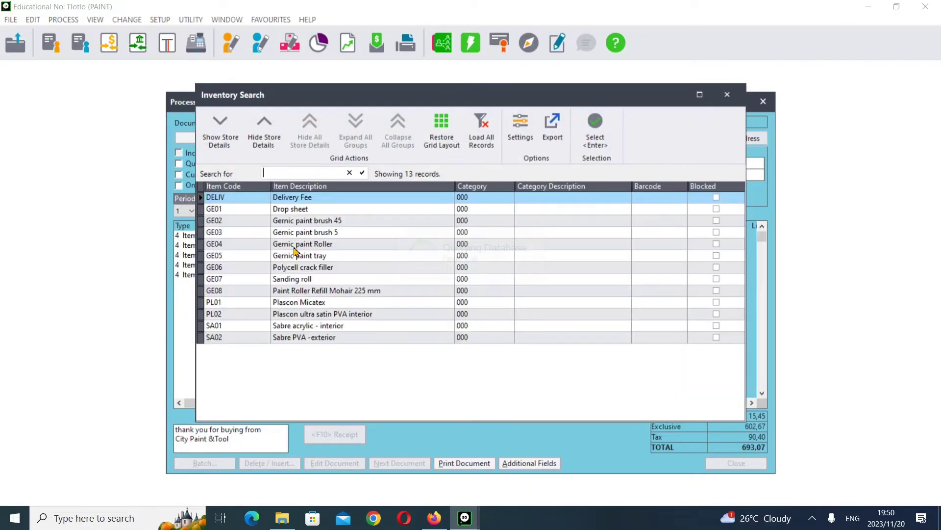
left_click(436, 518)
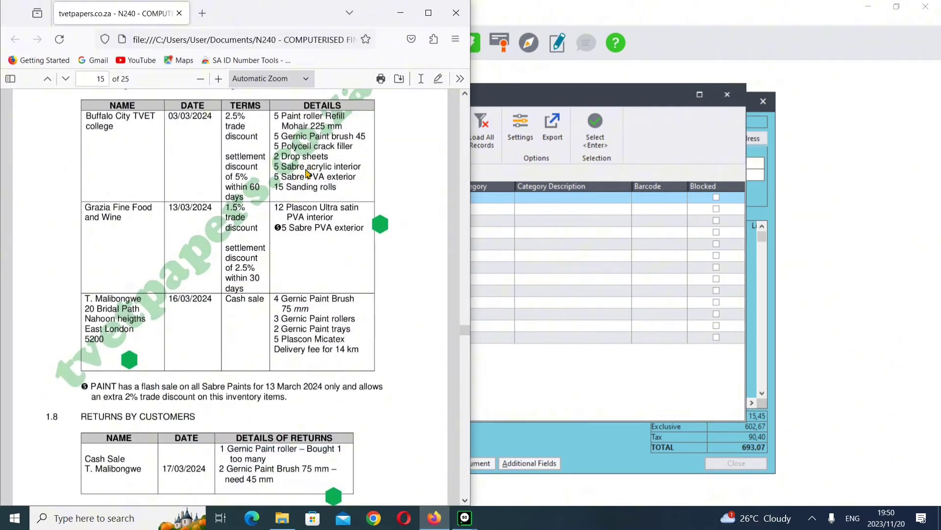
left_click(407, 16)
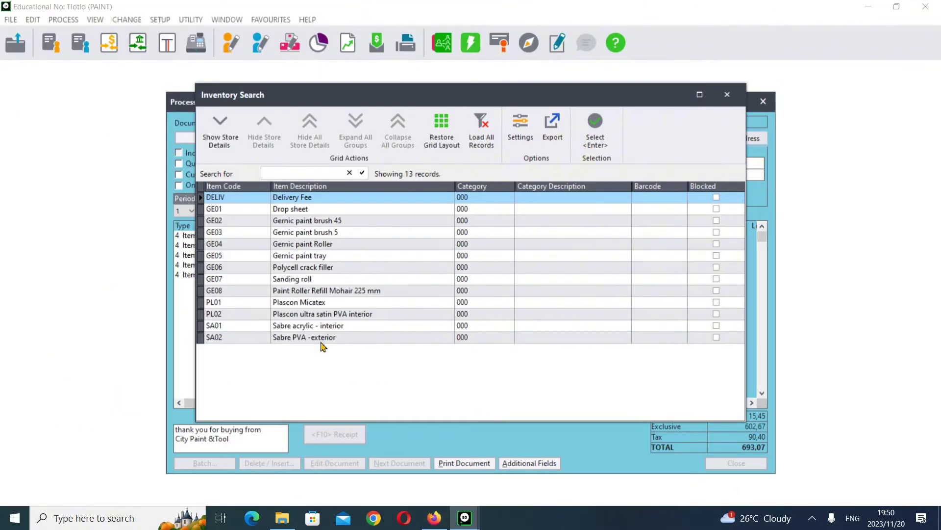
left_click(300, 327)
double_click(300, 327)
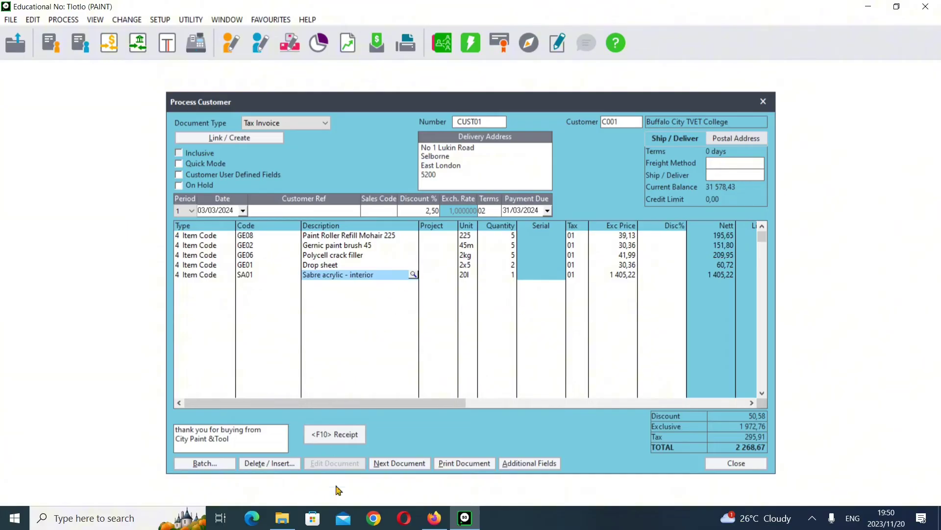
Set the Sabre acrylic - interior quantity to 5 after checking the question paper, and complete the line with its default tax and price.
mouse_move(433, 525)
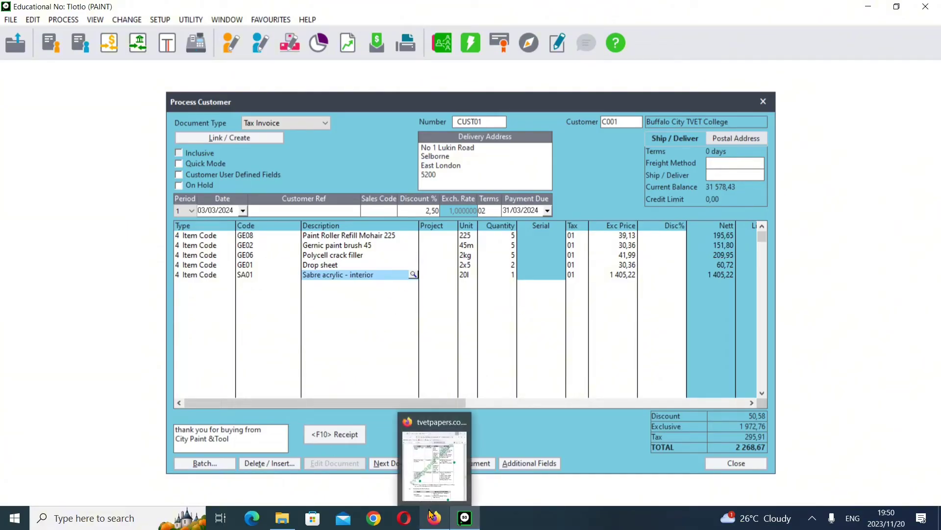
mouse_move(432, 456)
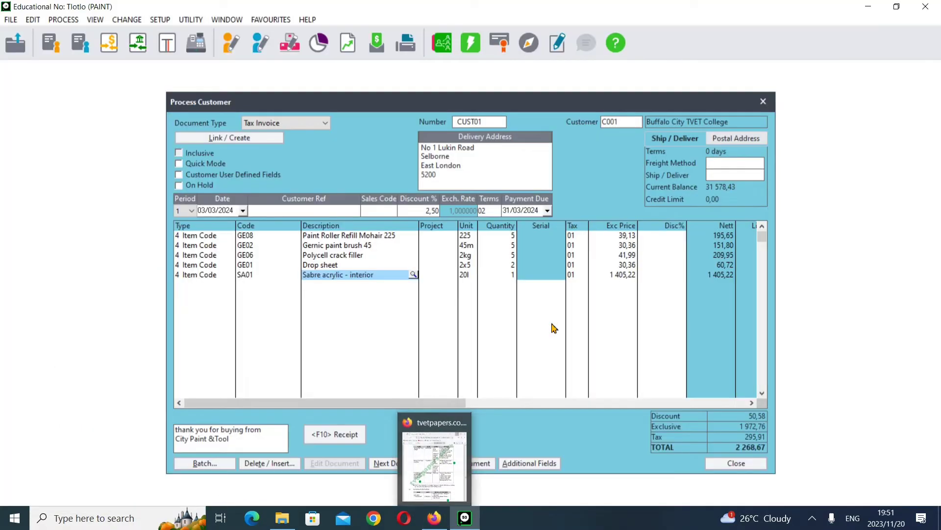
key("Tab")
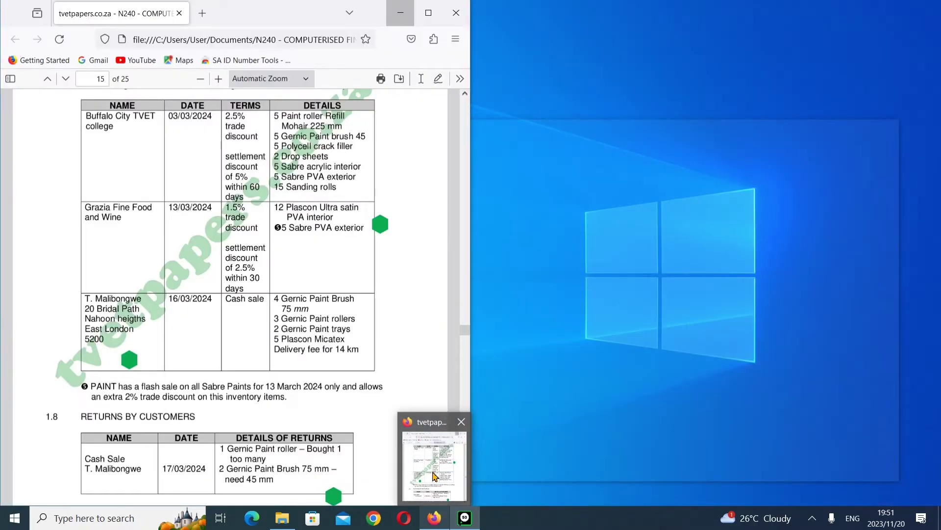
left_click(434, 475)
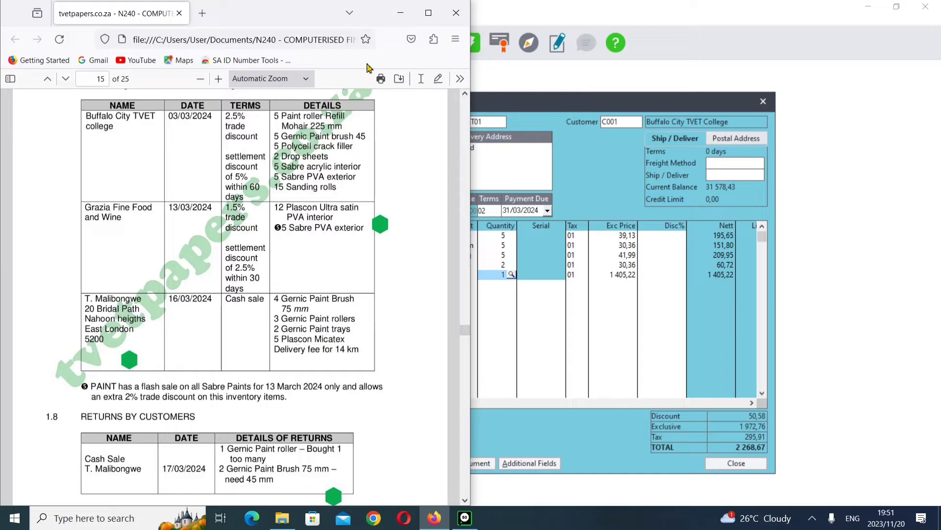
left_click(401, 14)
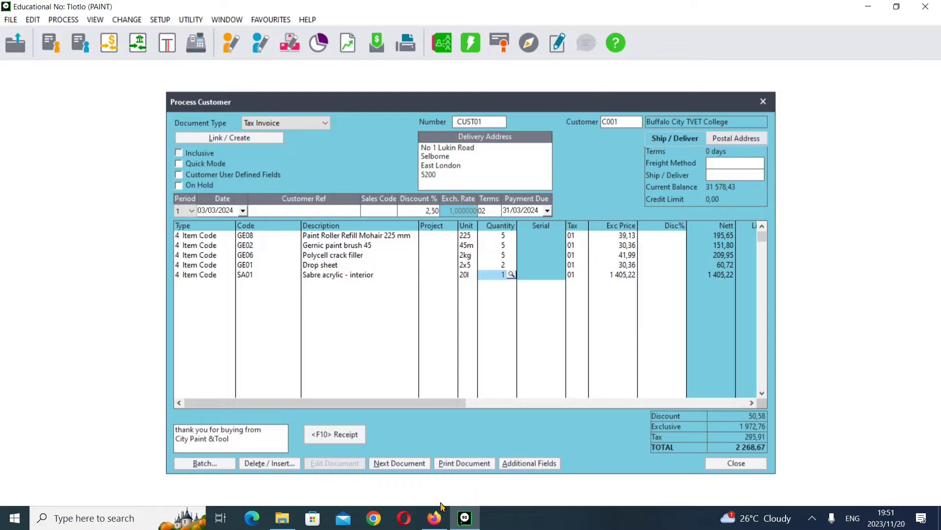
left_click(434, 517)
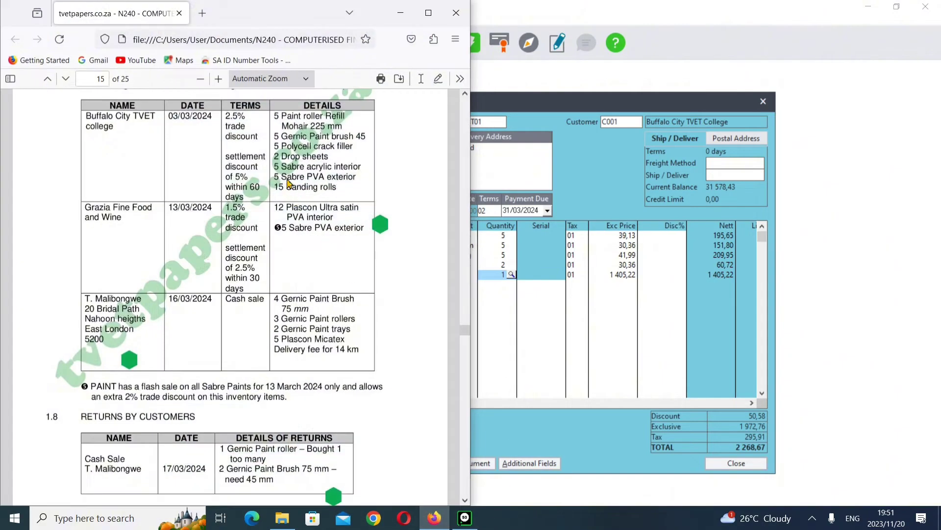
left_click(400, 13)
type("5")
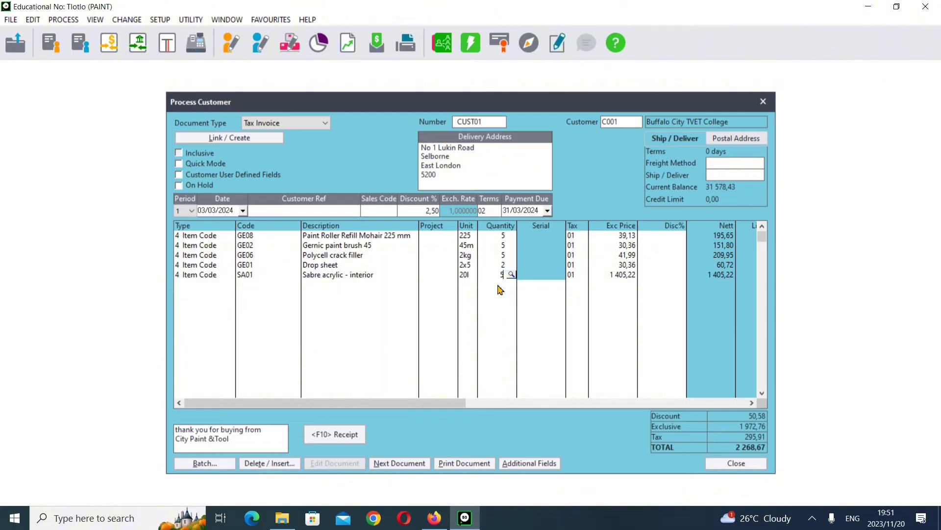
key("Return")
key("Return")
key("Return")
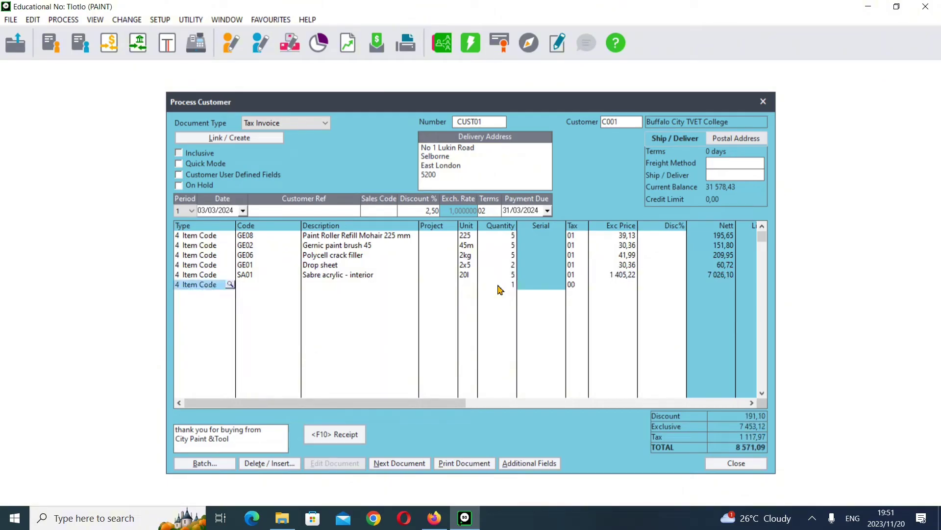
Check the sixth item in the question paper and choose SA02, Sabre PVA -exterior, for the sixth invoice line.
key("Return")
key("Return")
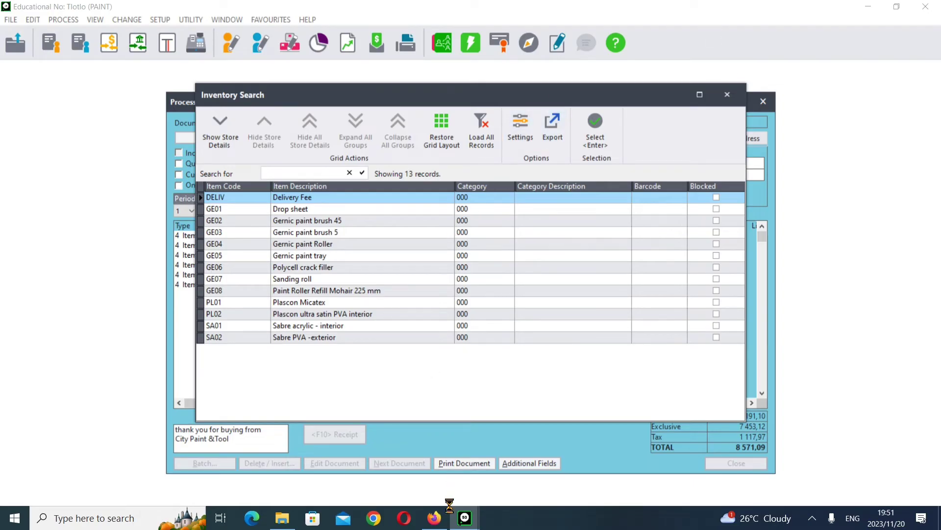
left_click(434, 517)
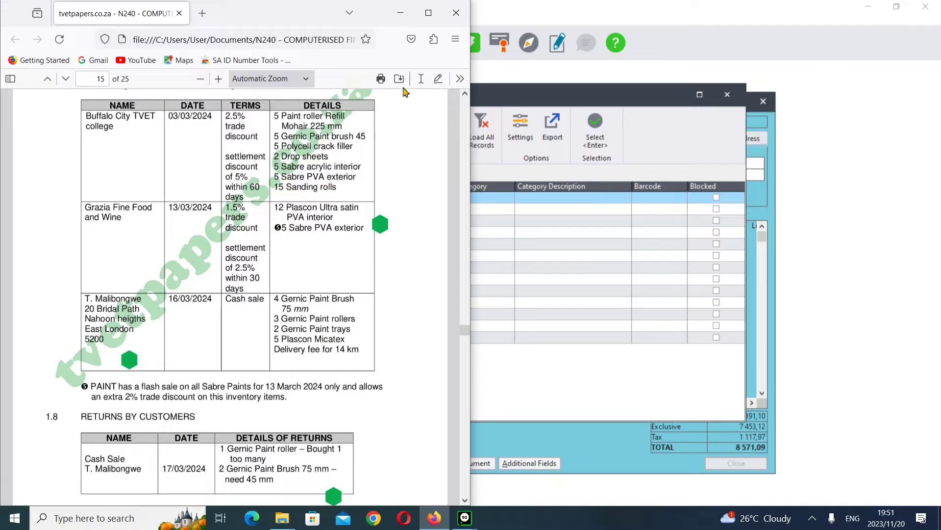
left_click(403, 13)
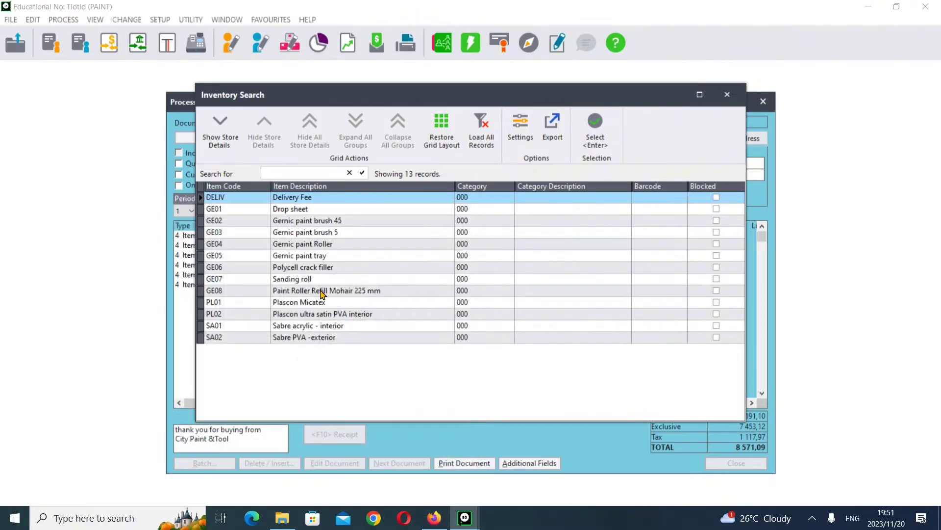
left_click(306, 338)
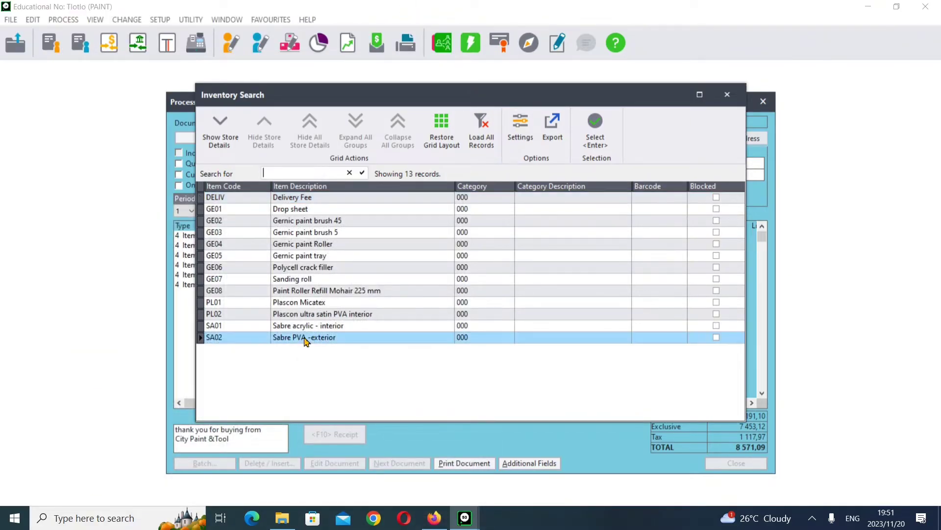
double_click(306, 339)
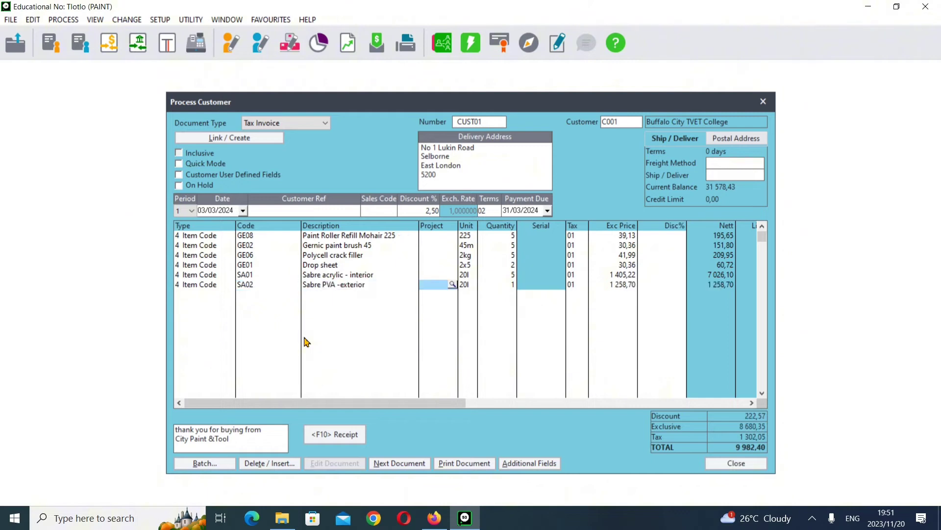
Set the Sabre PVA -exterior quantity to 5 after checking the question paper, and complete the line with its default tax and price.
mouse_move(434, 517)
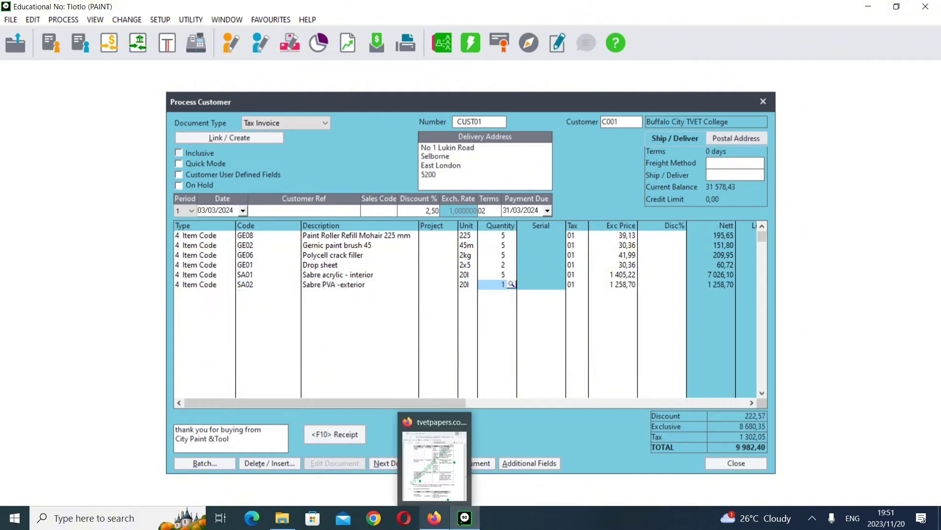
mouse_move(426, 473)
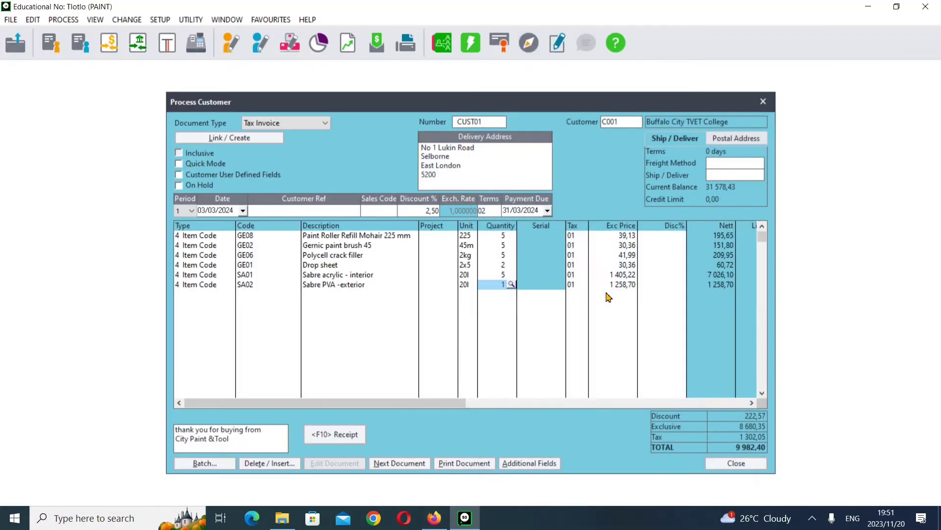
type("5")
key("Return")
key("Return")
key("Return")
key("Return")
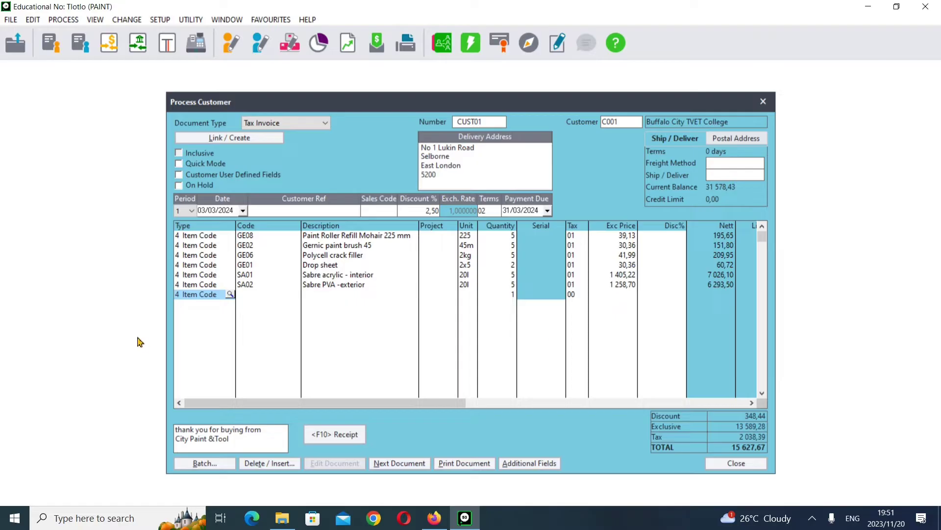
Check the last item in the question paper and choose GE07, Sanding roll, for the seventh invoice line.
key("Return")
key("Return")
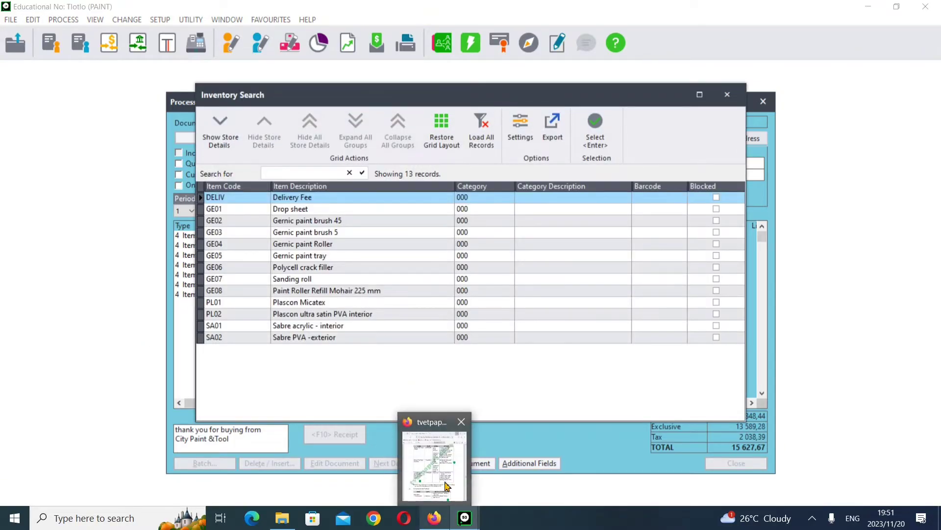
mouse_move(447, 486)
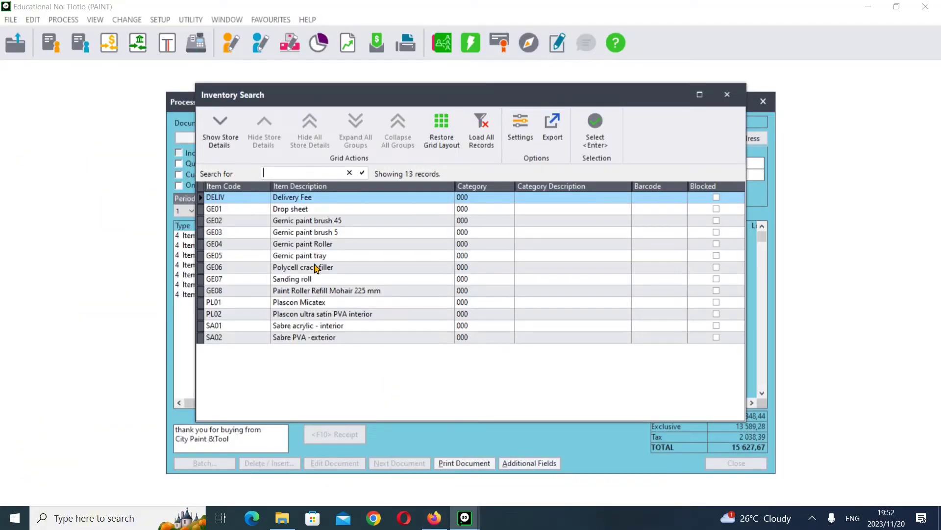
left_click(297, 281)
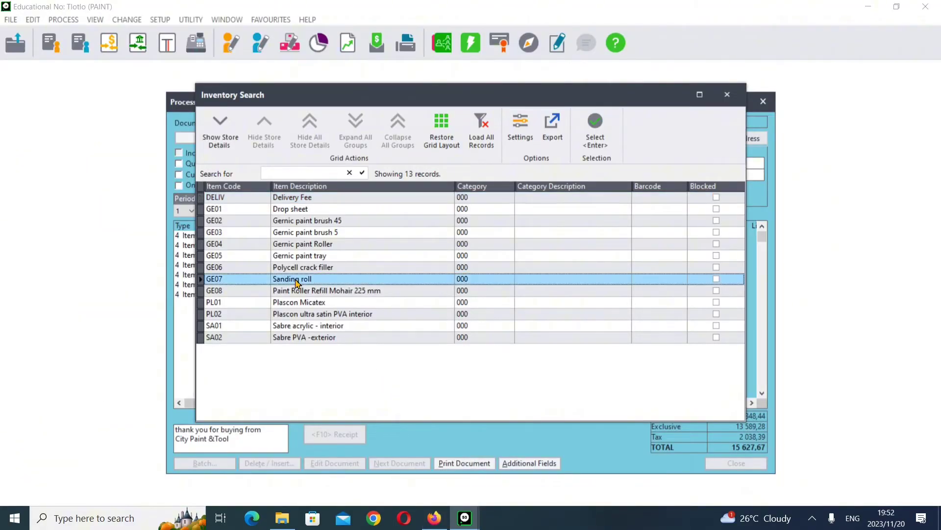
key("Return")
Set the quantity on the Sanding roll line to 15, keeping its default description and unit.
key("Return")
key("Return")
key("Return")
key("Return")
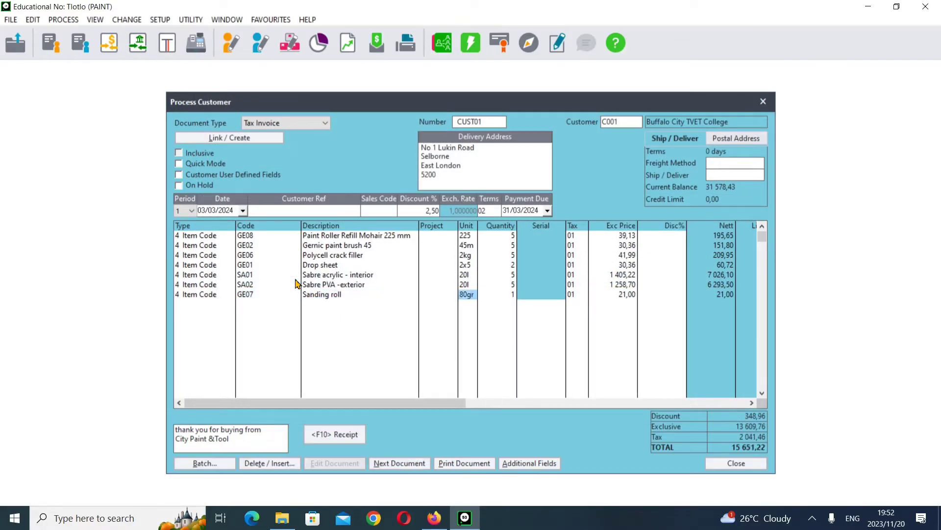
type("1")
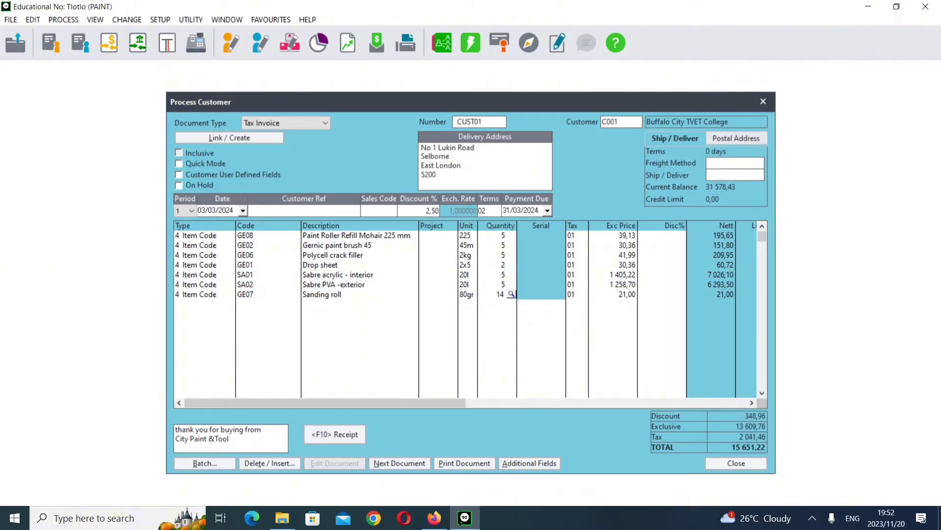
key("Return")
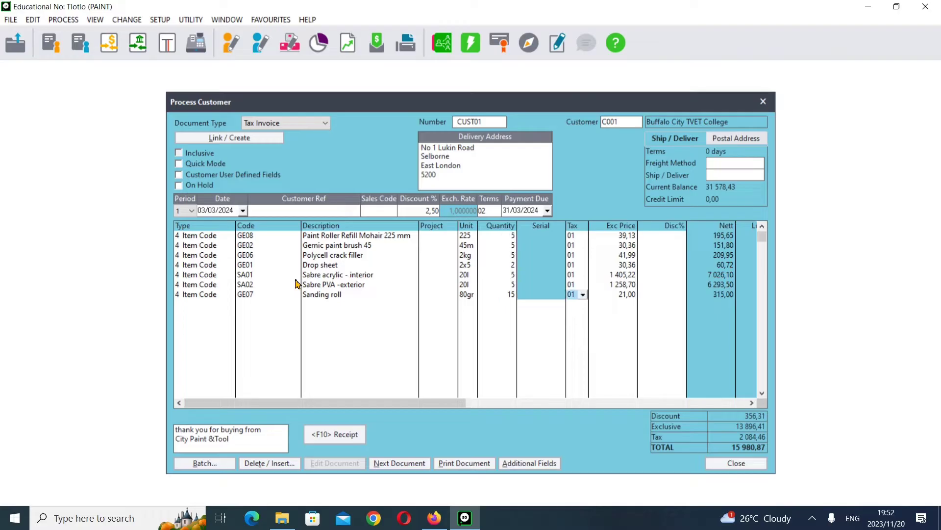
Complete the Sanding roll line with its default tax and price, and check the question paper for remaining Buffalo City TVET College items.
key("Return")
key("Return")
key("Return")
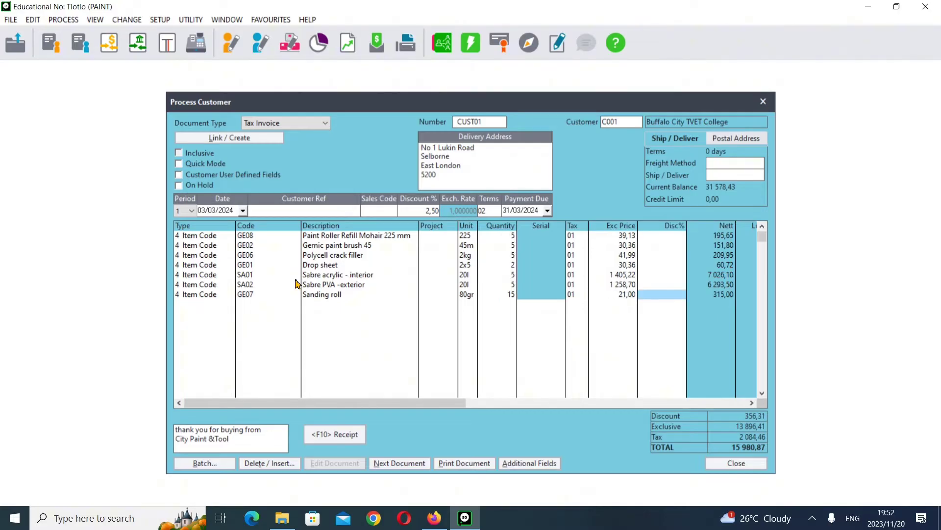
left_click(435, 521)
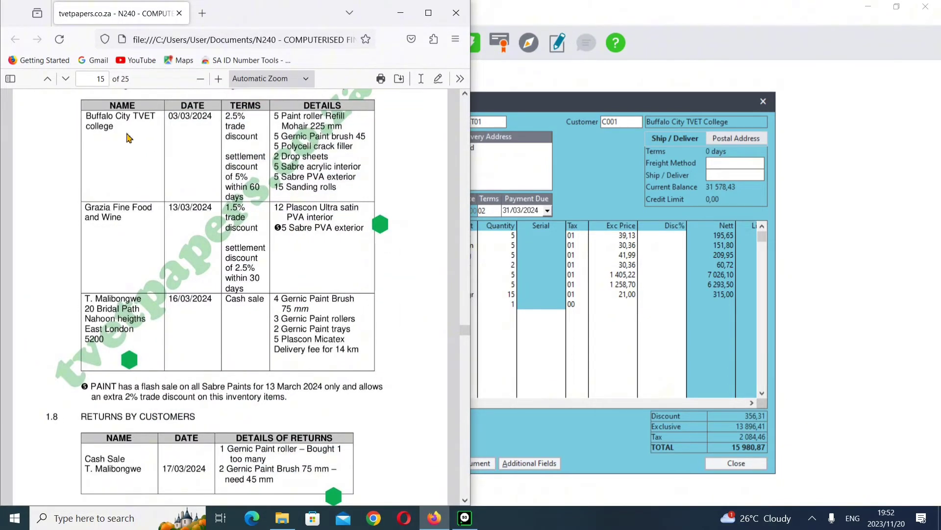
left_click(550, 104)
Finish the Buffalo City TVET College invoice and save its printout as the PDF tax invoice(buffalo).
left_click(395, 462)
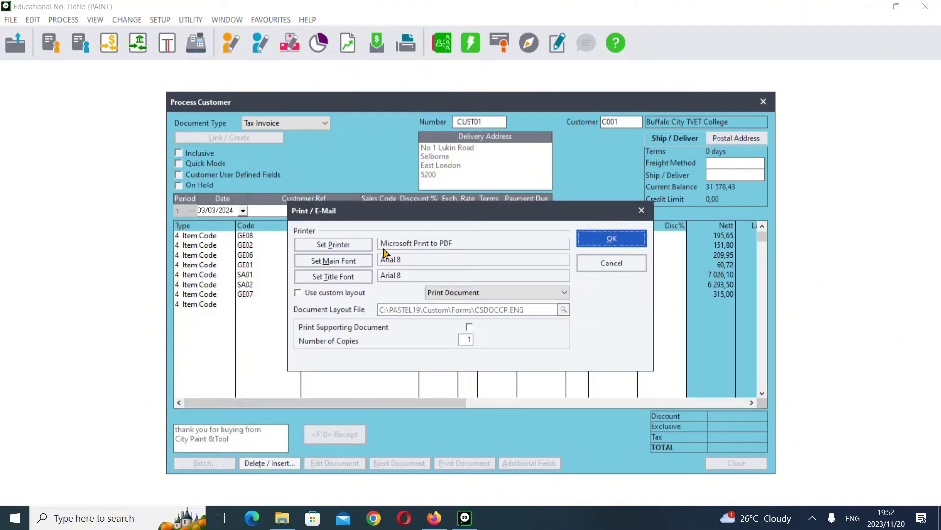
left_click(624, 238)
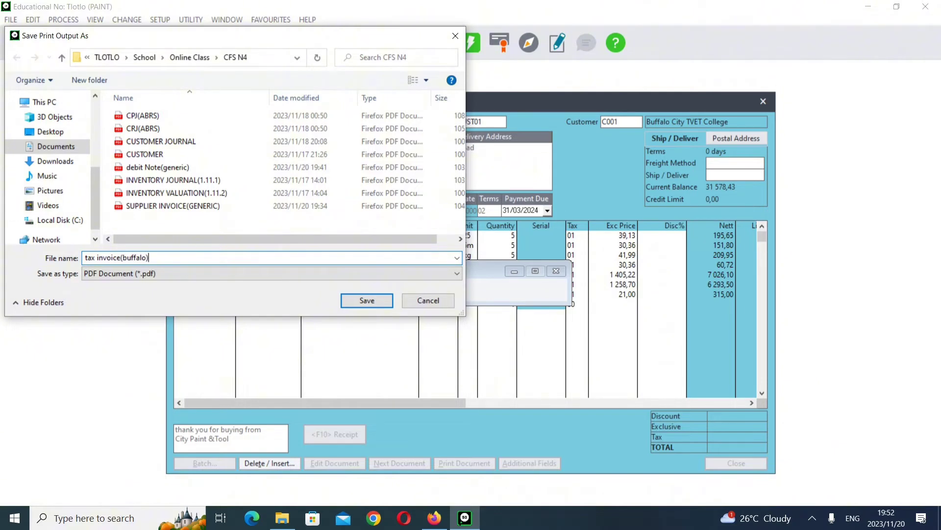
left_click(368, 301)
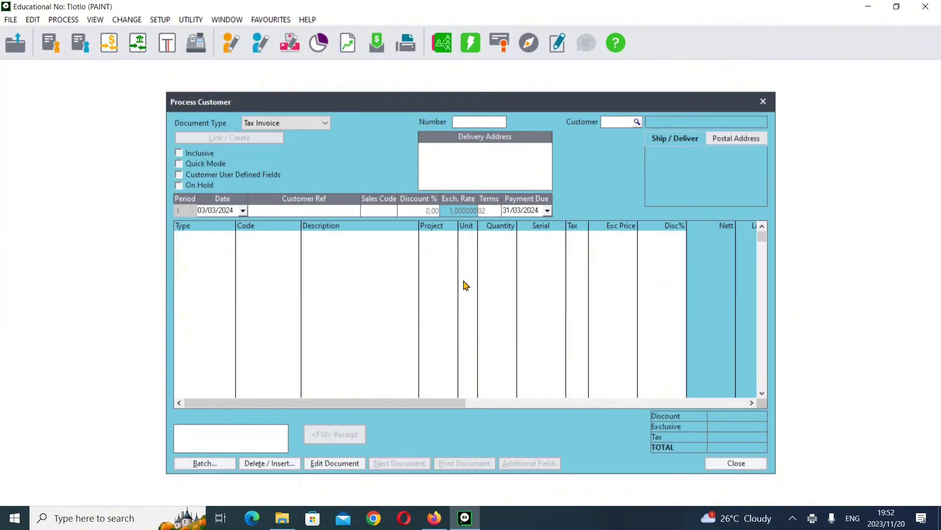
Start the next tax invoice for customer C002, Grazia Fine Food and wine.
left_click(637, 122)
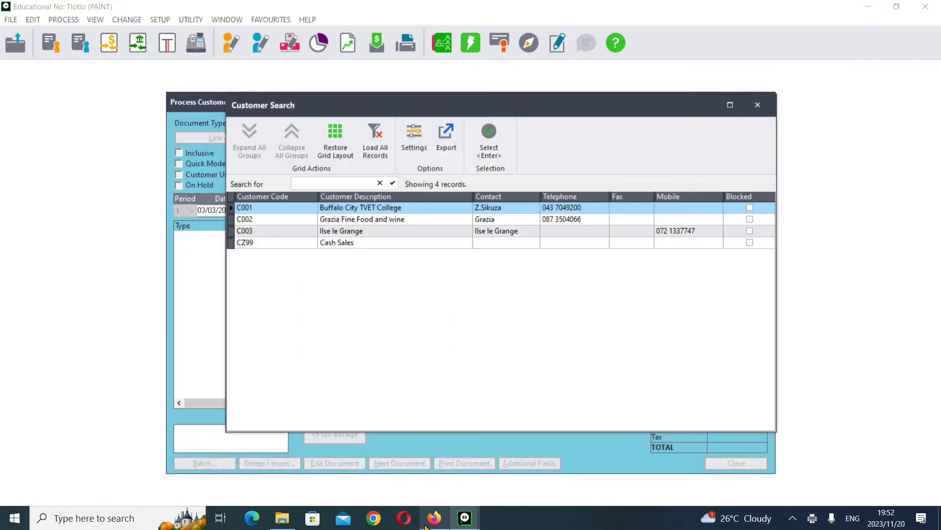
mouse_move(434, 519)
mouse_move(436, 478)
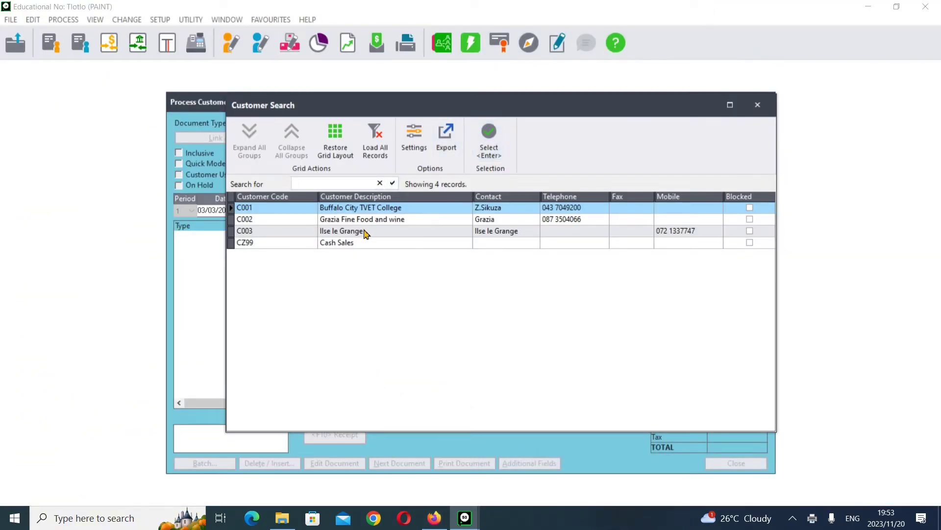
double_click(364, 219)
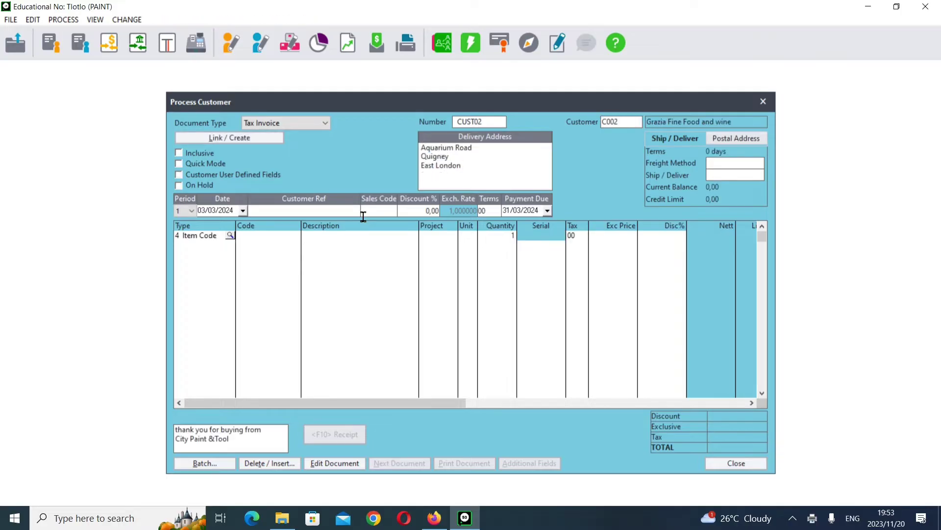
Select period 1 and set the invoice date to 13/03/2024 after checking the question paper.
key("Tab")
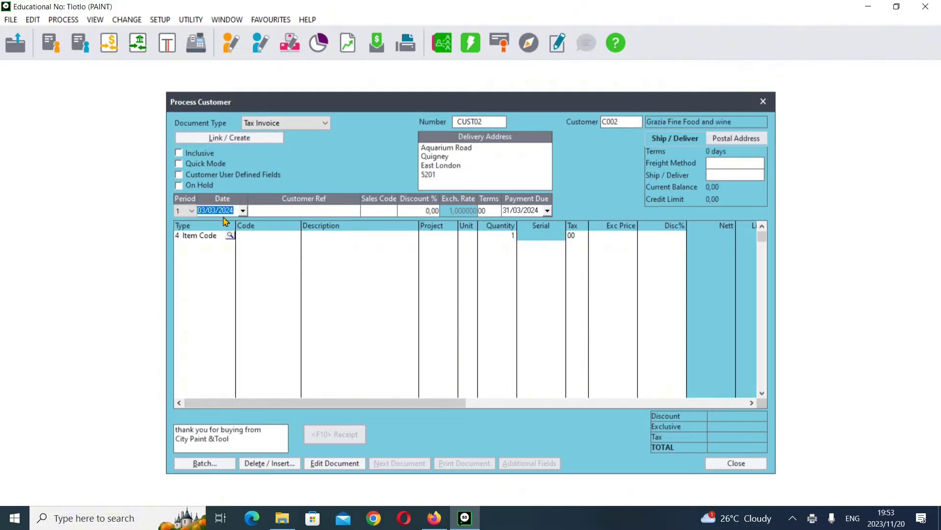
left_click(191, 211)
left_click(189, 221)
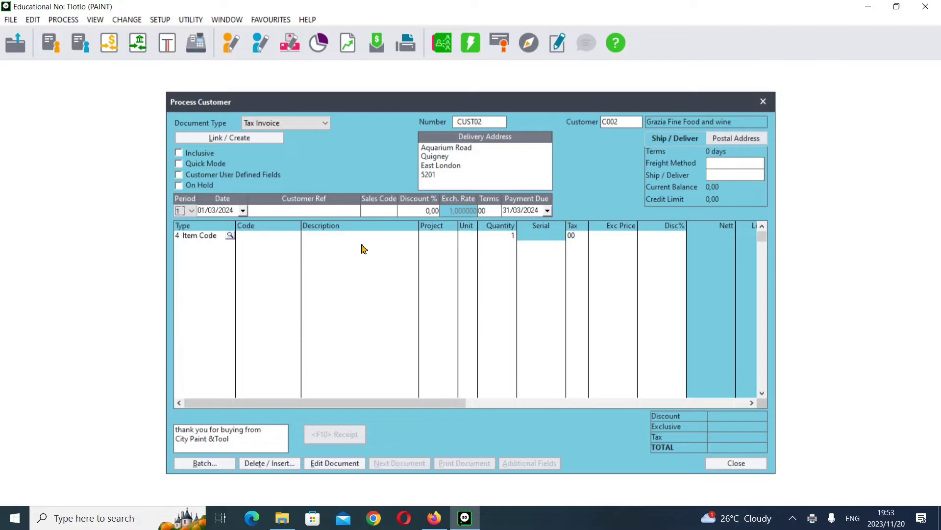
left_click(435, 518)
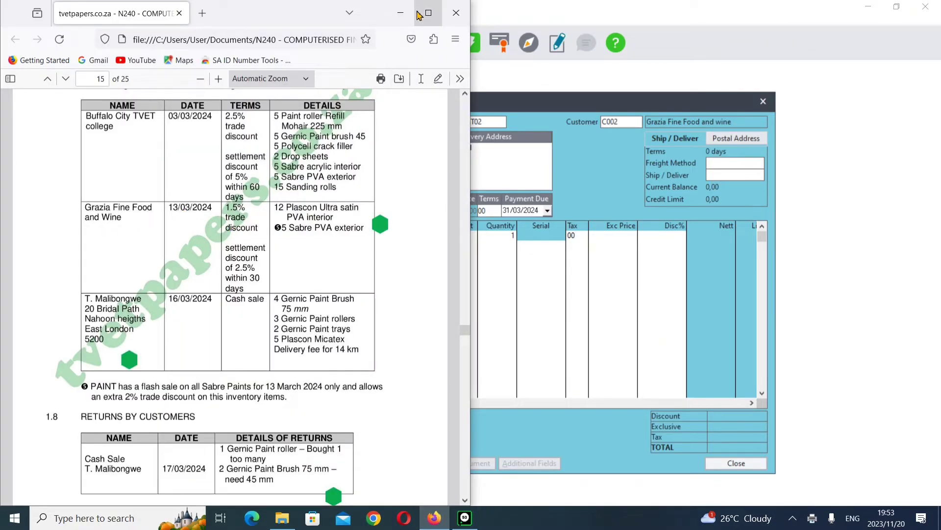
left_click(401, 14)
type("13")
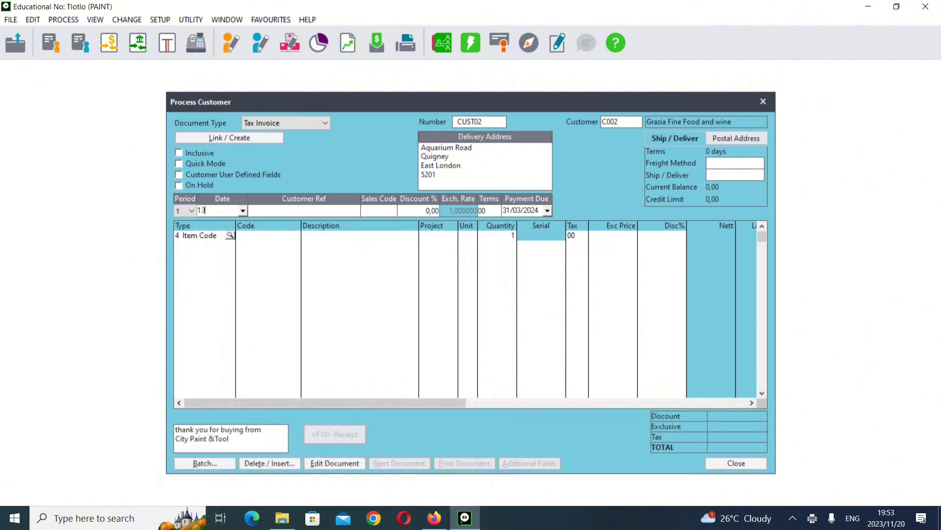
key("Tab")
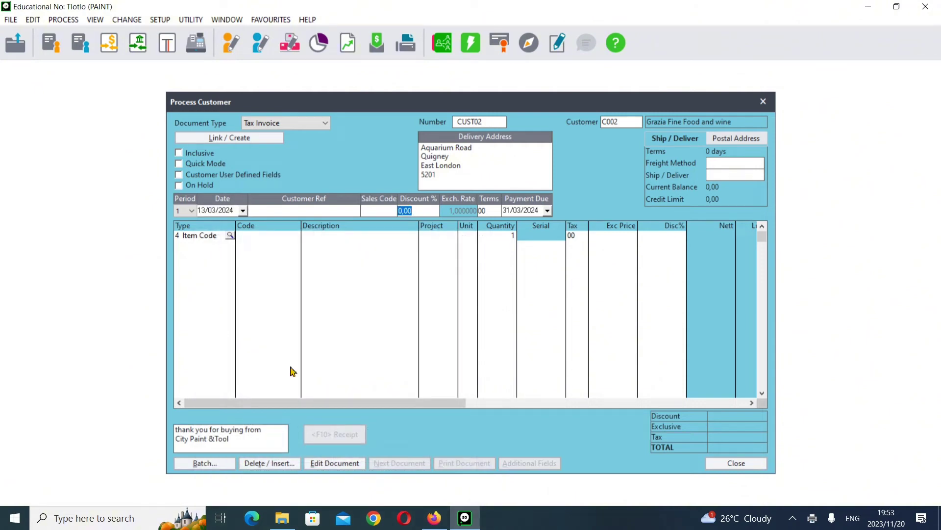
Check Grazia's trade discount in the question paper and set the invoice discount to 1,5 %.
mouse_move(435, 517)
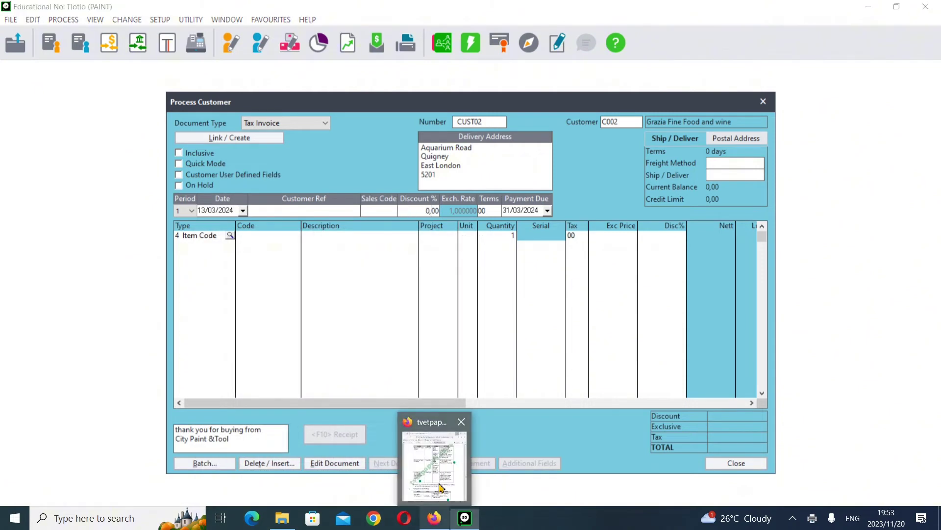
left_click(440, 487)
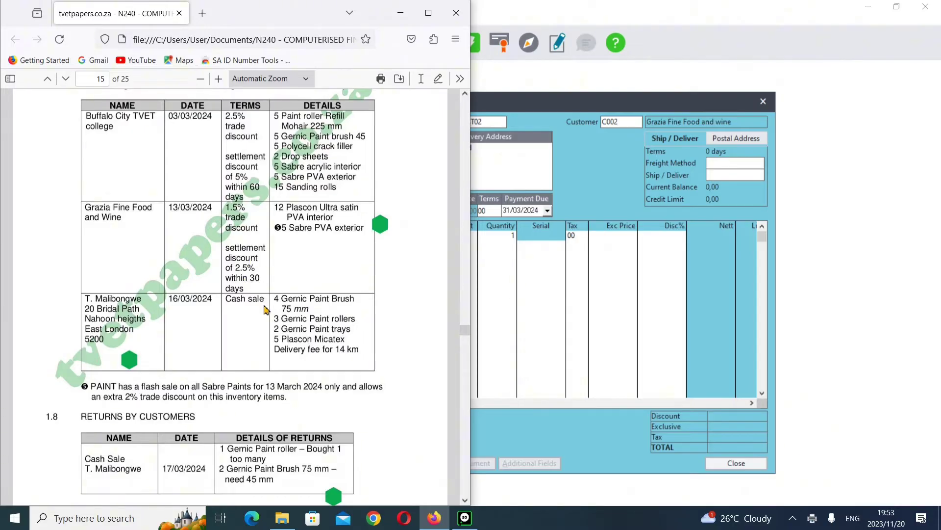
mouse_move(465, 517)
left_click(446, 447)
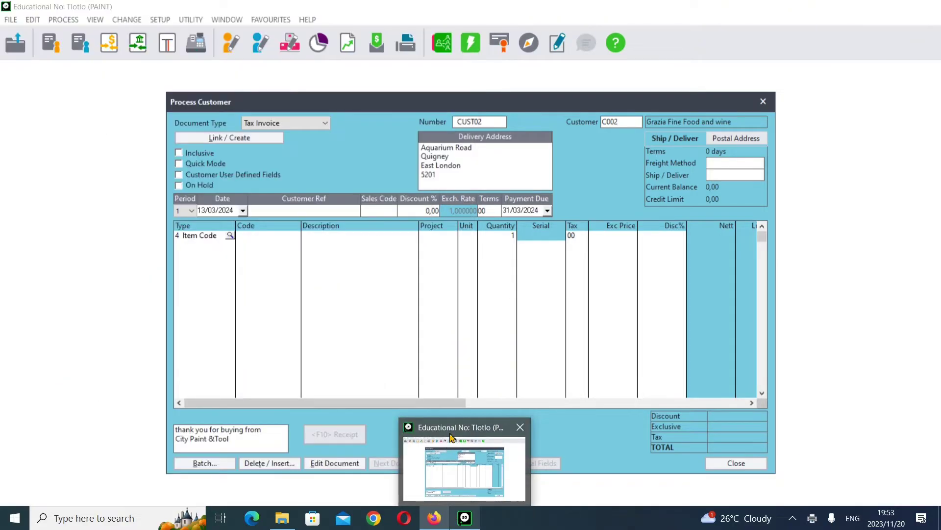
type("1")
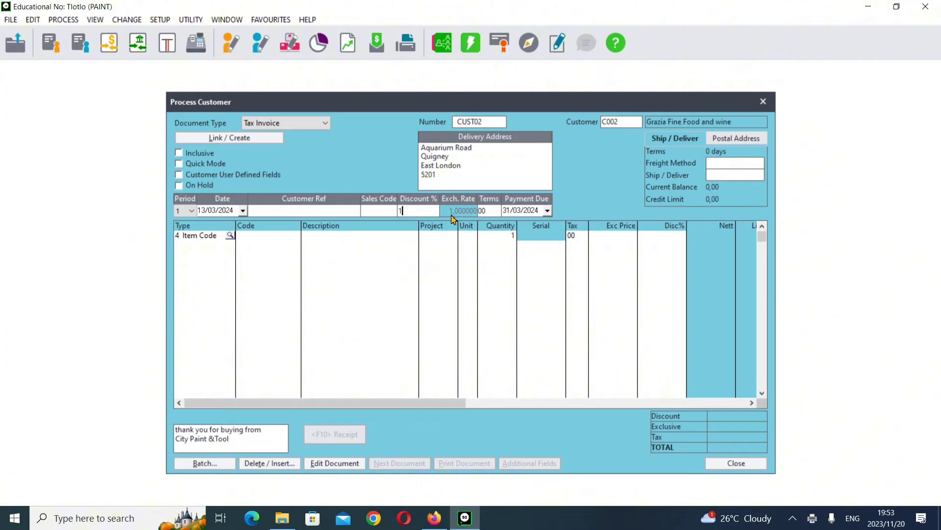
type(",5")
key("Tab")
Set the invoice's early payment terms to code 01, 2.5% within 30 days from invoice date.
left_click(495, 210)
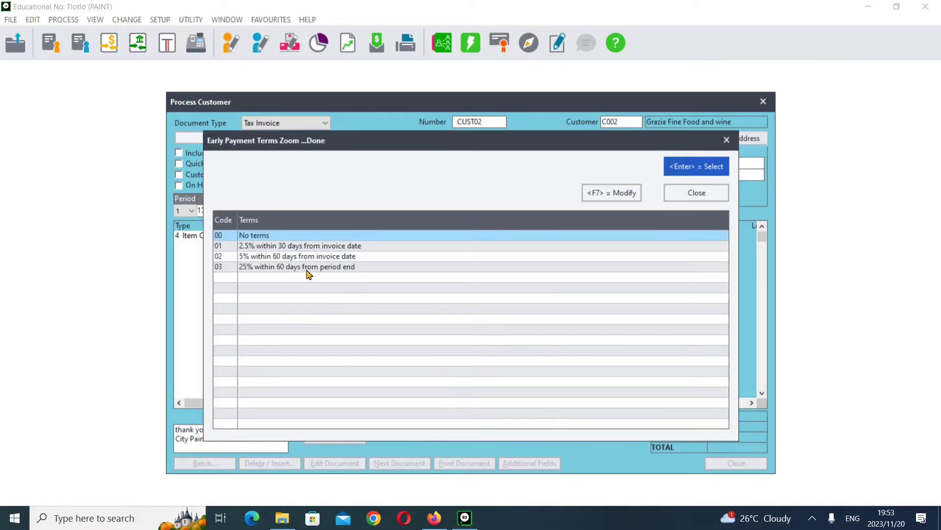
left_click(295, 248)
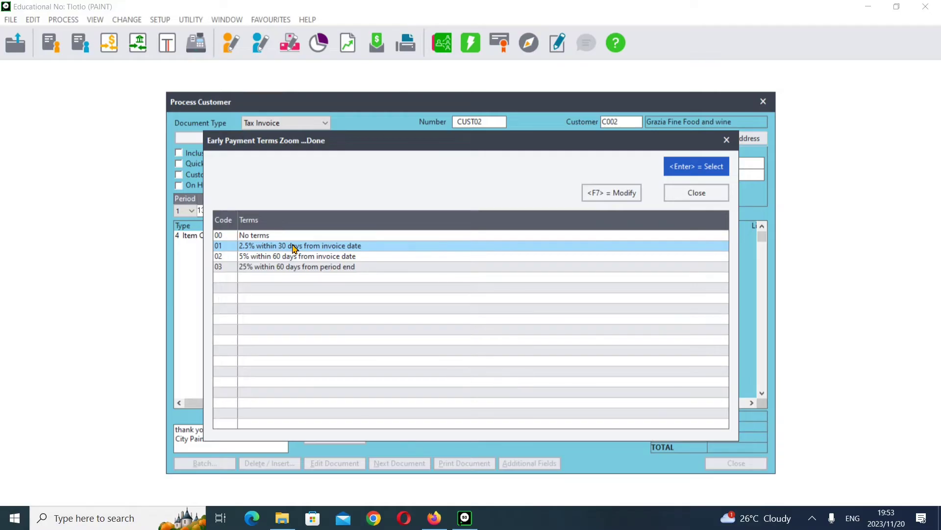
double_click(295, 247)
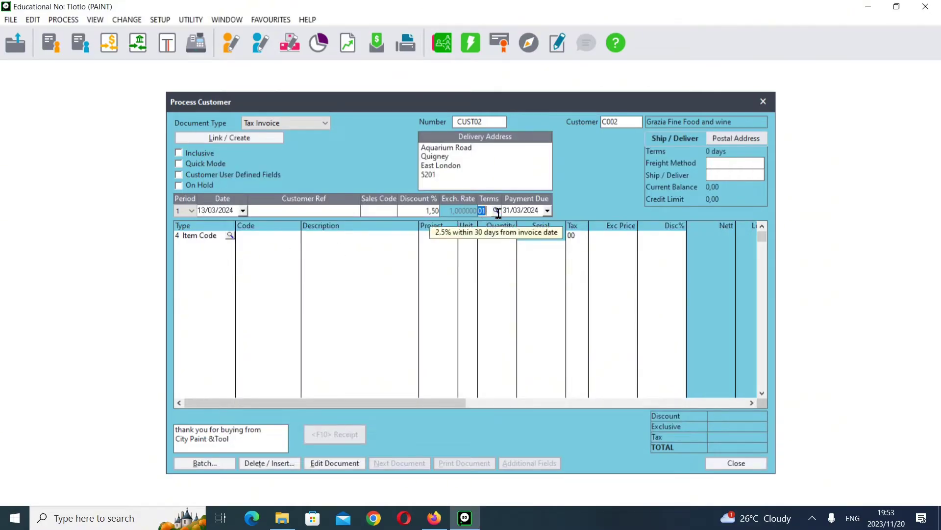
Check Grazia's first item in the question paper and choose PL02, Plascon ultra satin PVA interior, for the first invoice line.
key("Tab")
key("Tab")
key("Tab")
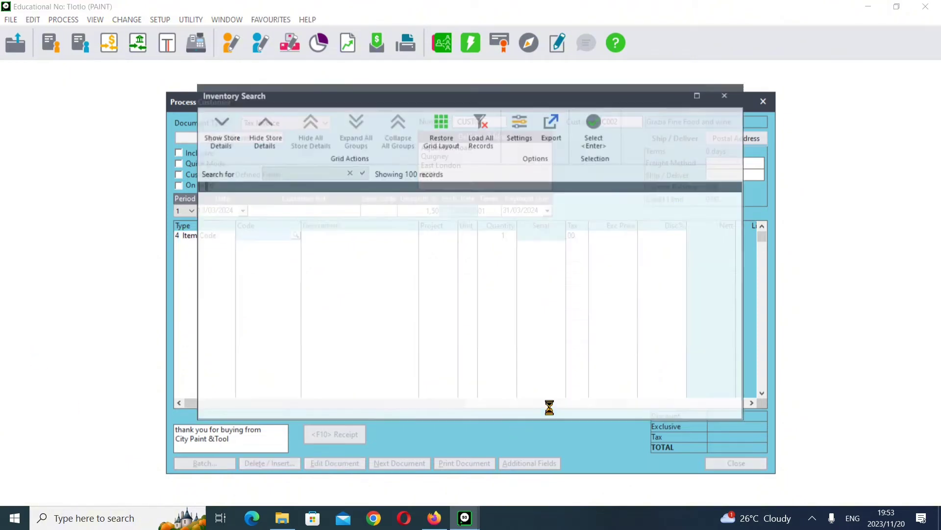
mouse_move(440, 524)
left_click(436, 476)
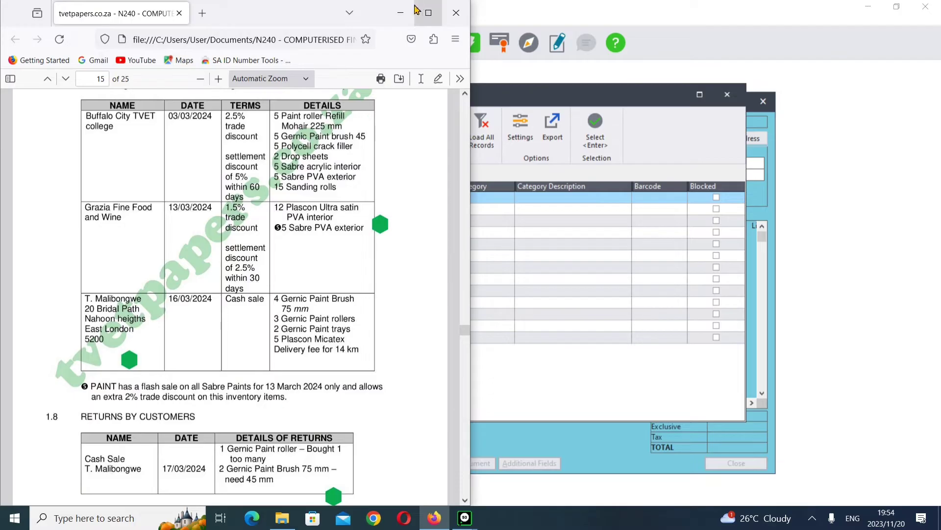
left_click(401, 13)
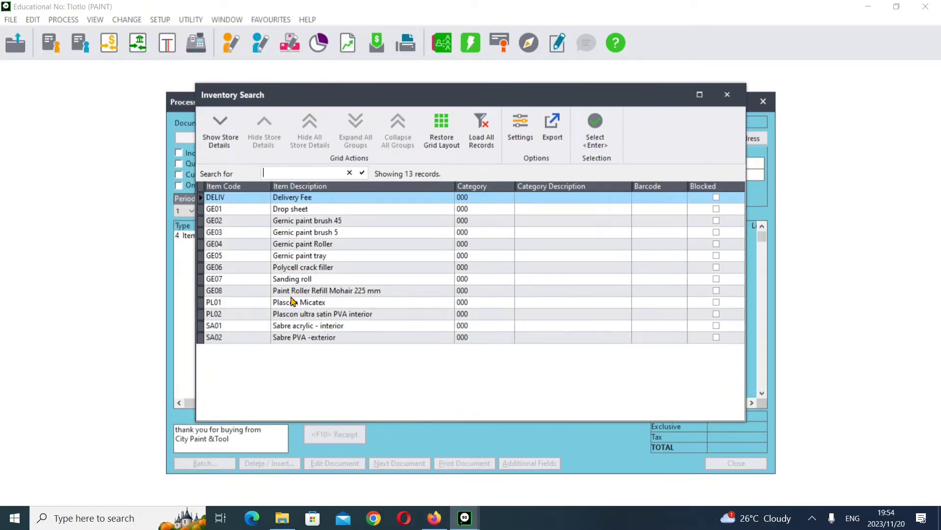
left_click(296, 317)
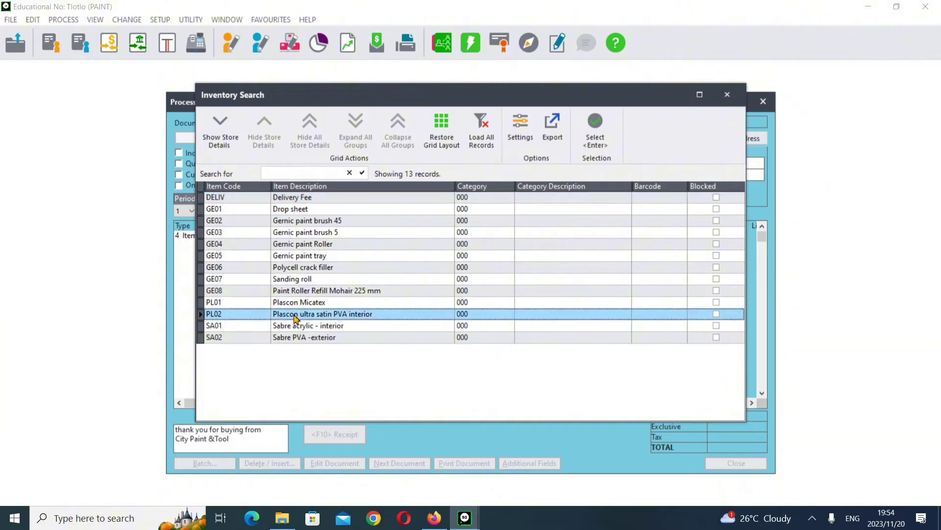
double_click(297, 317)
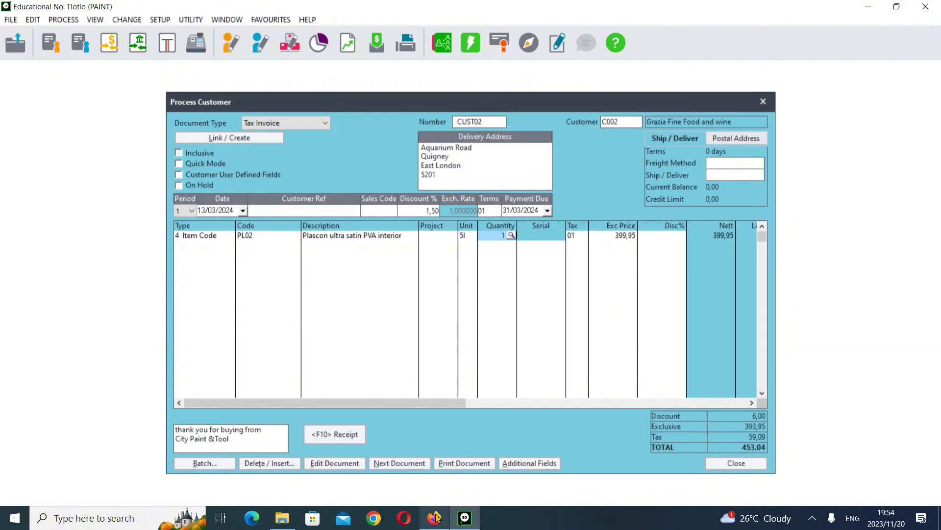
Set the Plascon ultra satin PVA interior quantity to 12 after checking the question paper, and complete the line with its default tax and price.
left_click(447, 483)
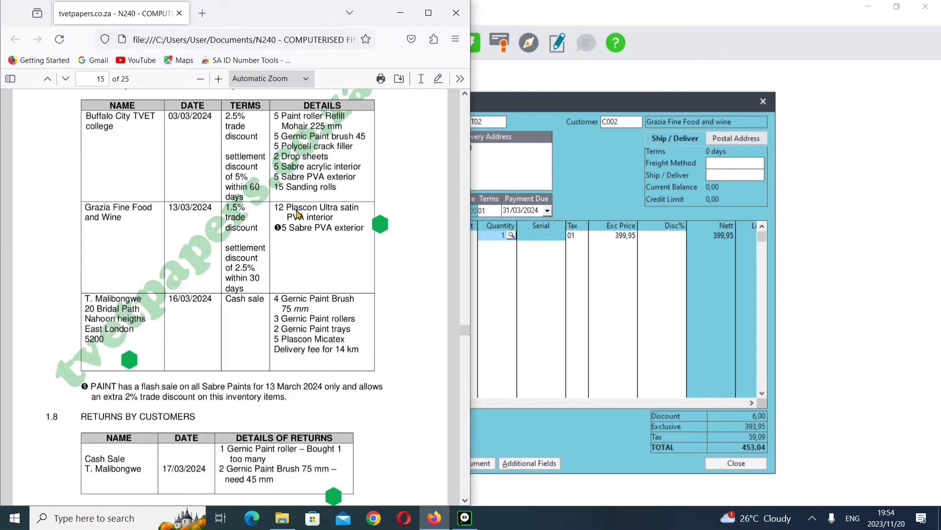
left_click(400, 13)
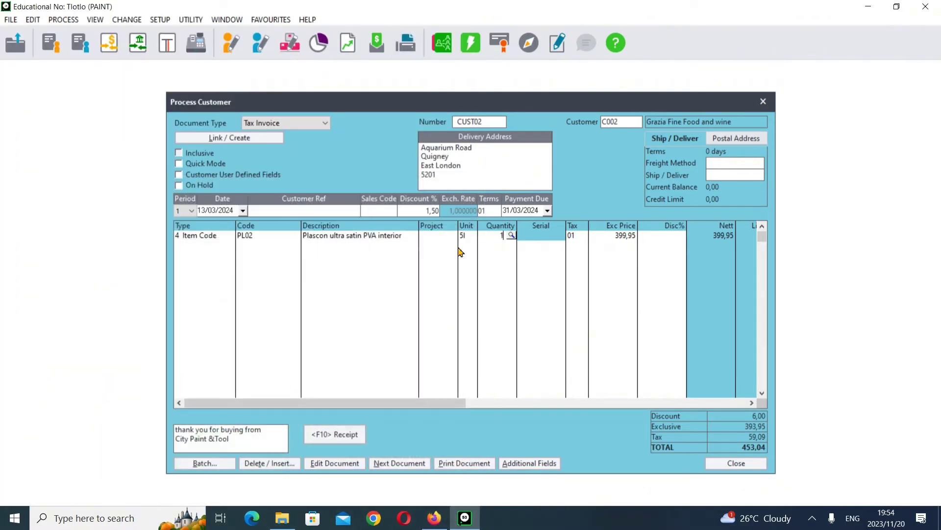
key("Tab")
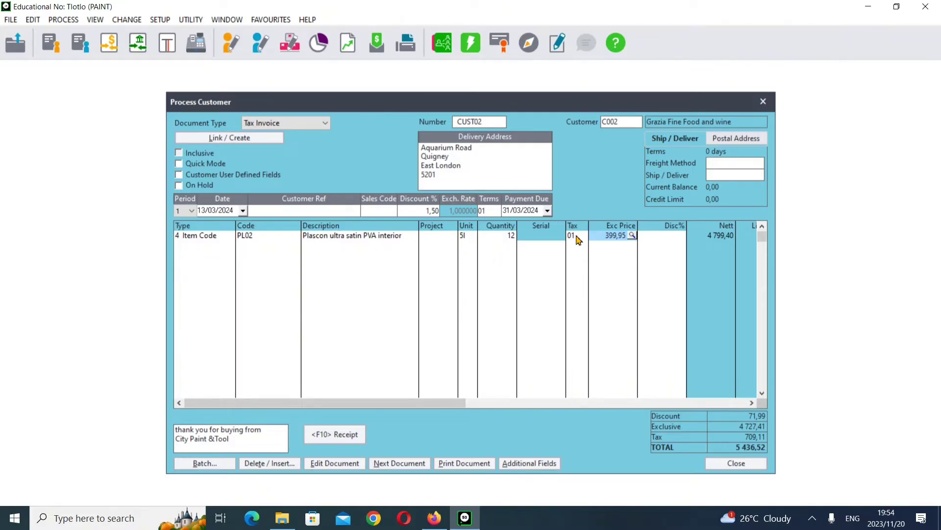
key("Tab")
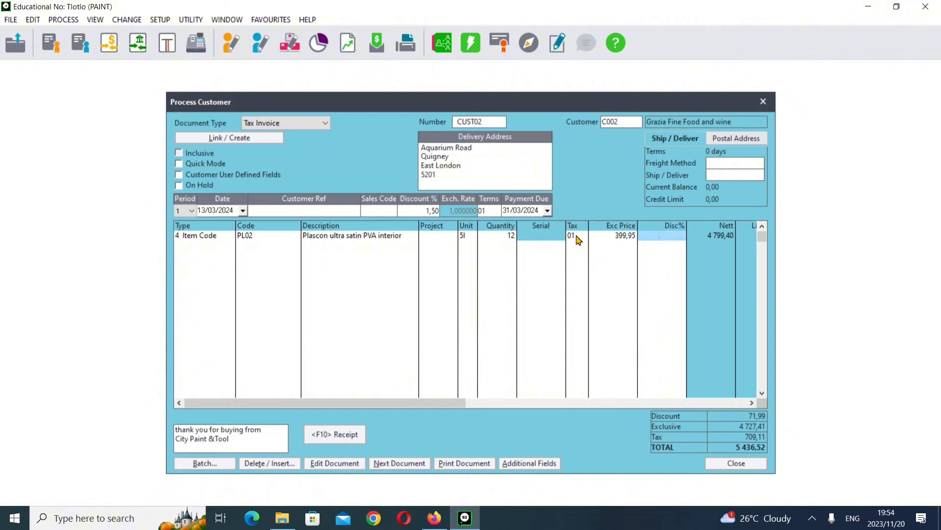
key("Tab")
key("Tab")
key("Tab")
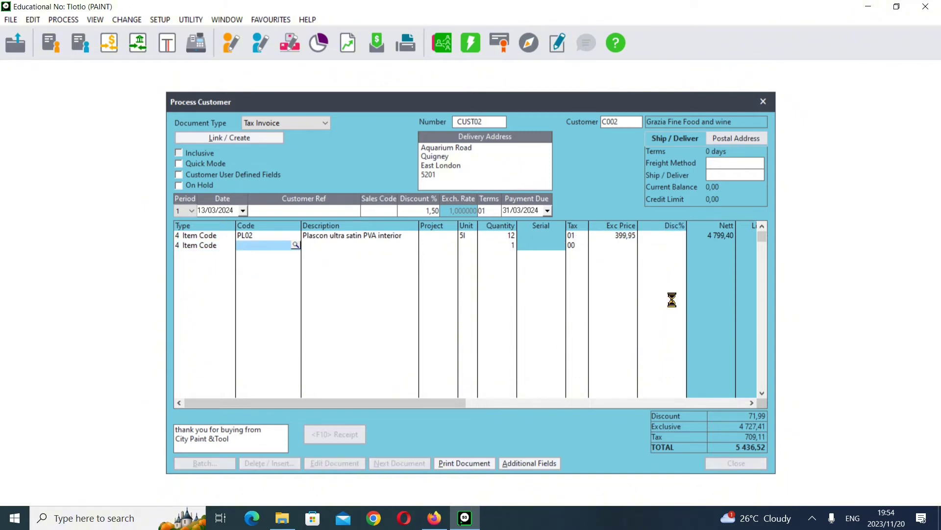
Check Grazia's second item and its flash-sale note in the question paper, and choose SA02, Sabre PVA -exterior, for the second invoice line.
left_click(434, 517)
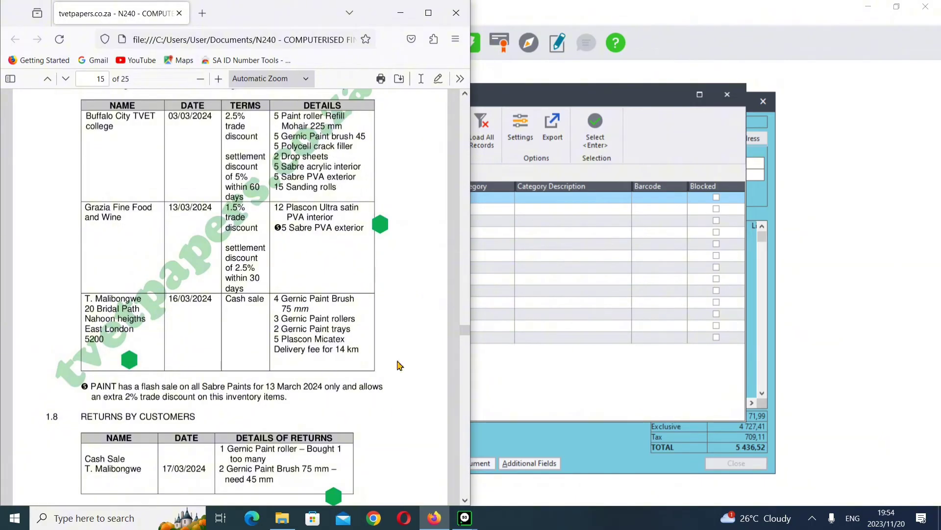
mouse_move(460, 525)
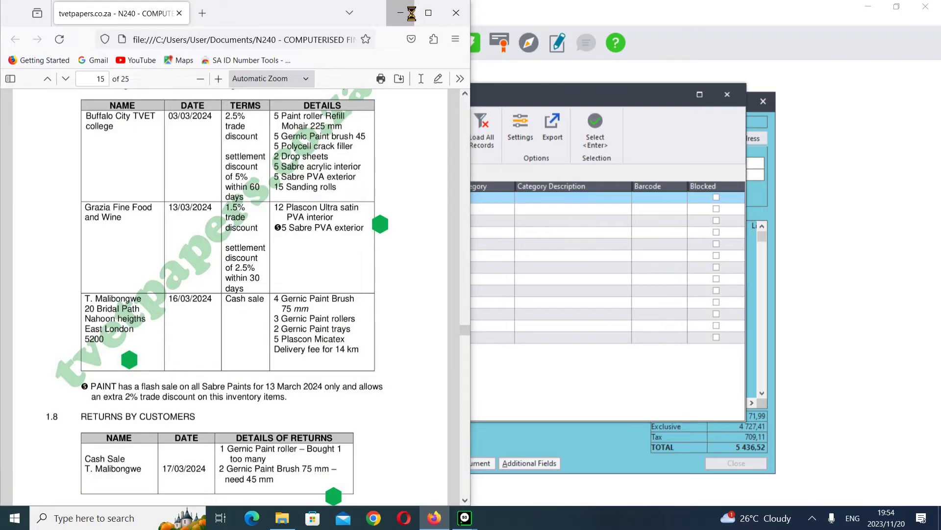
left_click(400, 12)
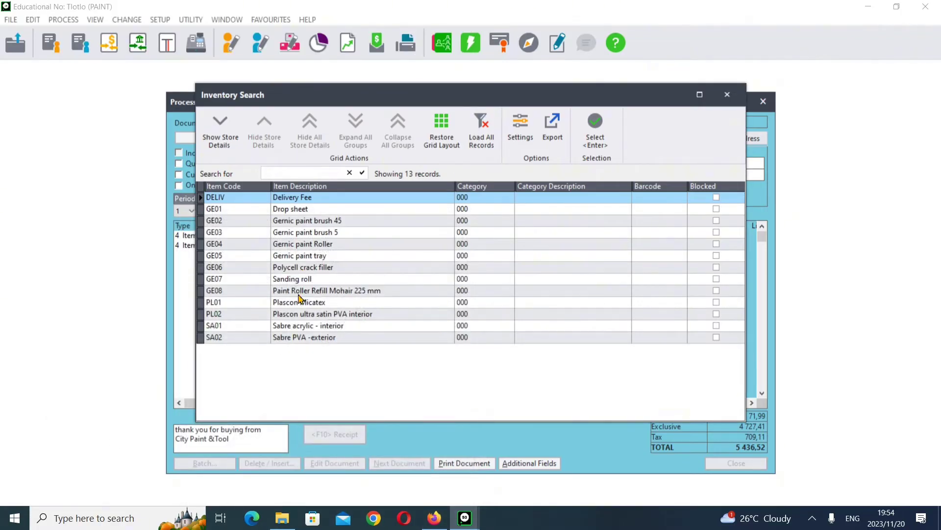
left_click(303, 339)
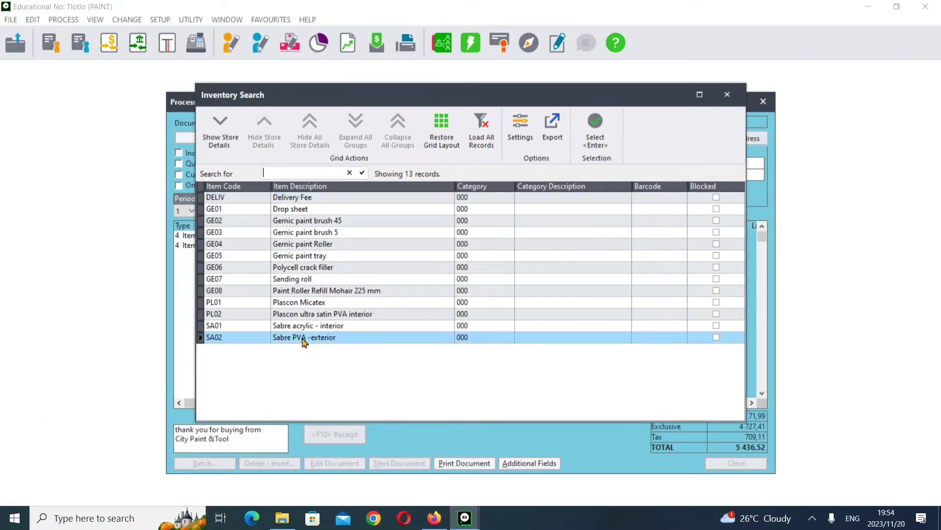
double_click(303, 339)
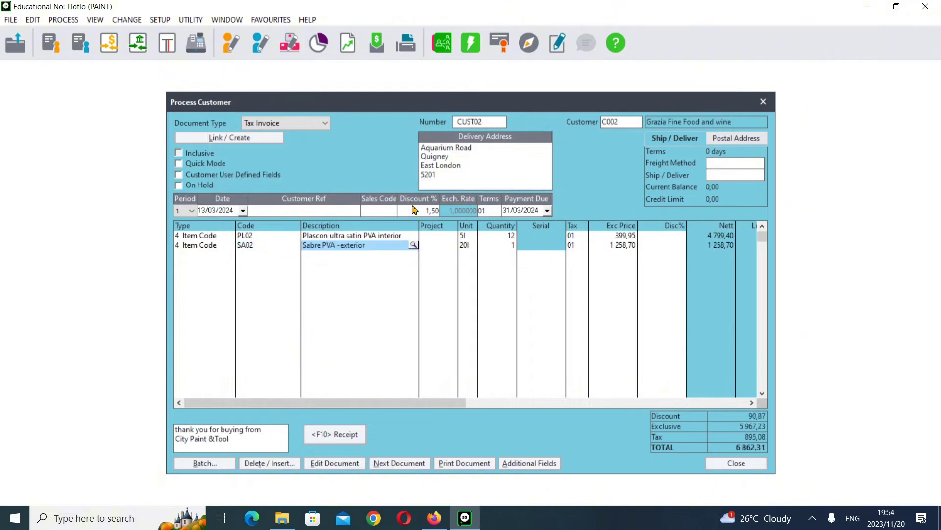
Set the Sabre PVA -exterior quantity to 5 after checking the question paper, and accept the line's default tax and price.
key("Tab")
key("Tab")
key("Tab")
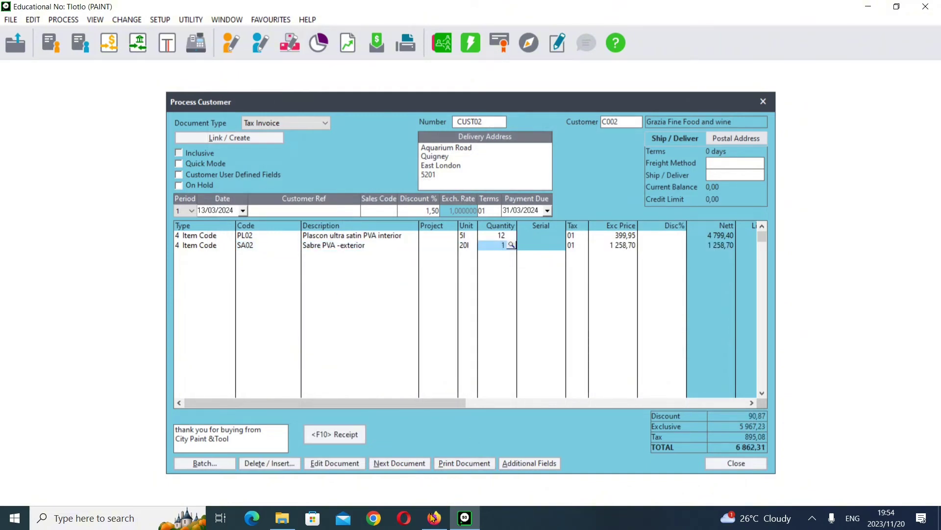
mouse_move(434, 517)
mouse_move(439, 470)
key("Return")
key("Return")
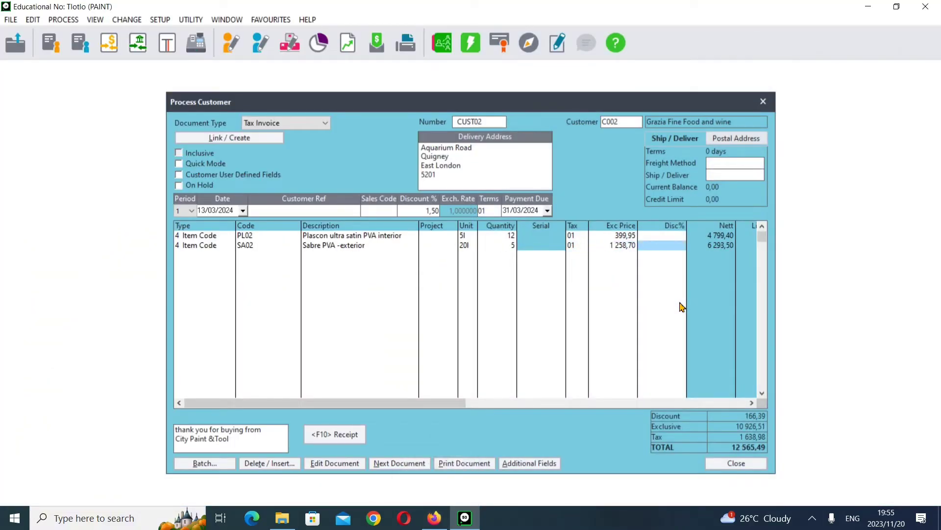
Check the flash-sale note in the question paper and give the Sabre PVA -exterior line a 2% discount.
key("Return")
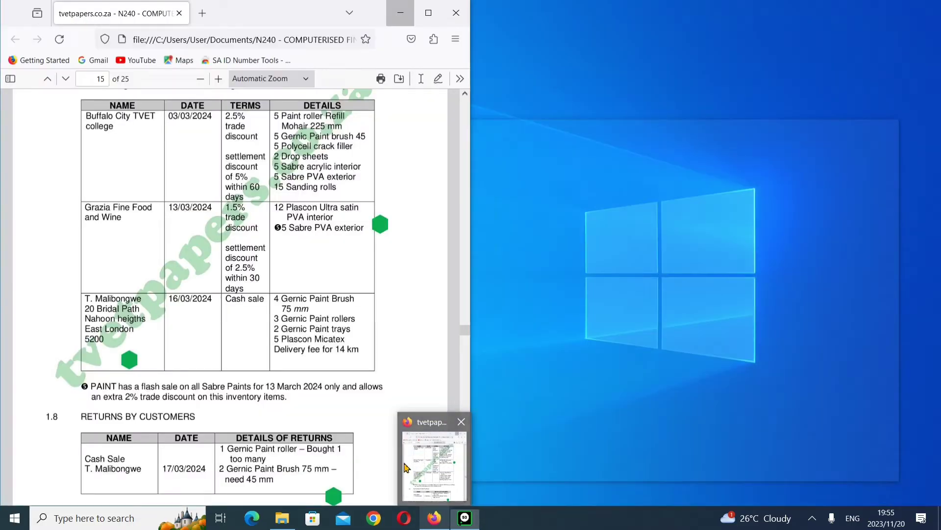
left_click(431, 456)
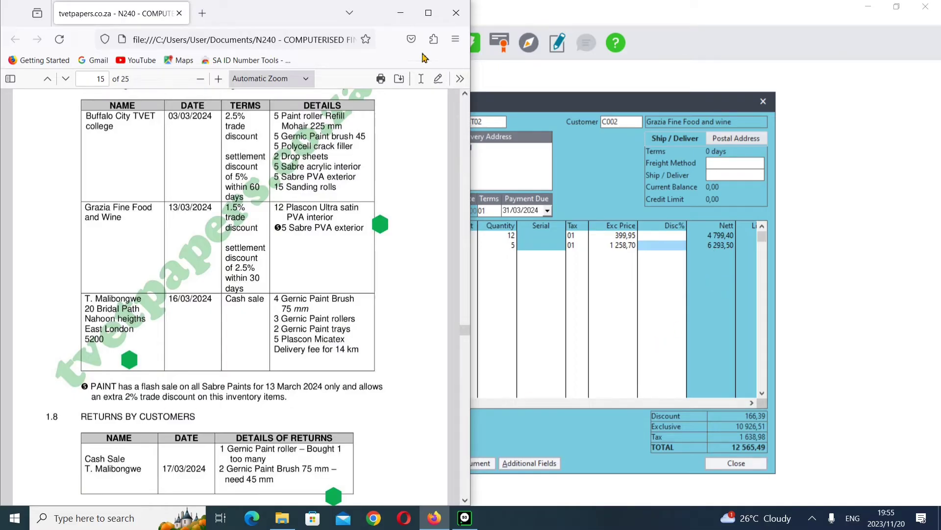
left_click(401, 13)
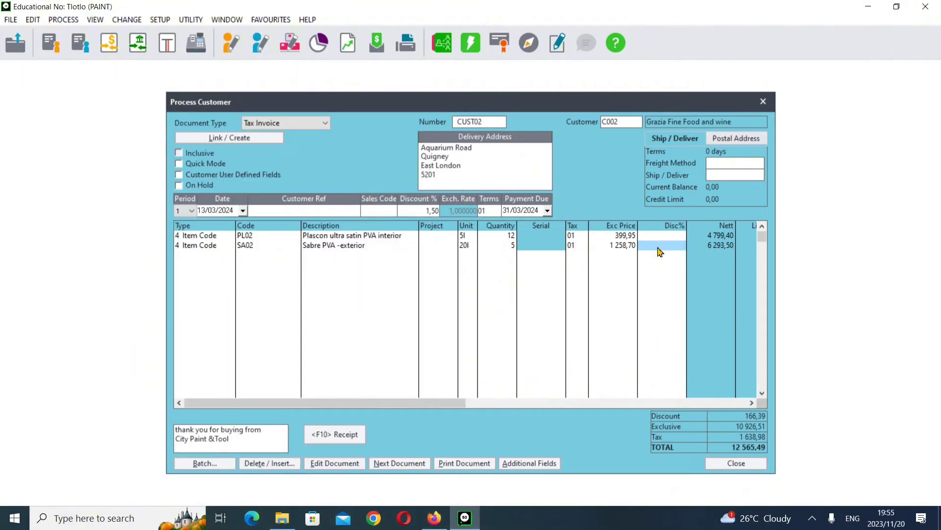
left_click(659, 247)
type("2")
key("Return")
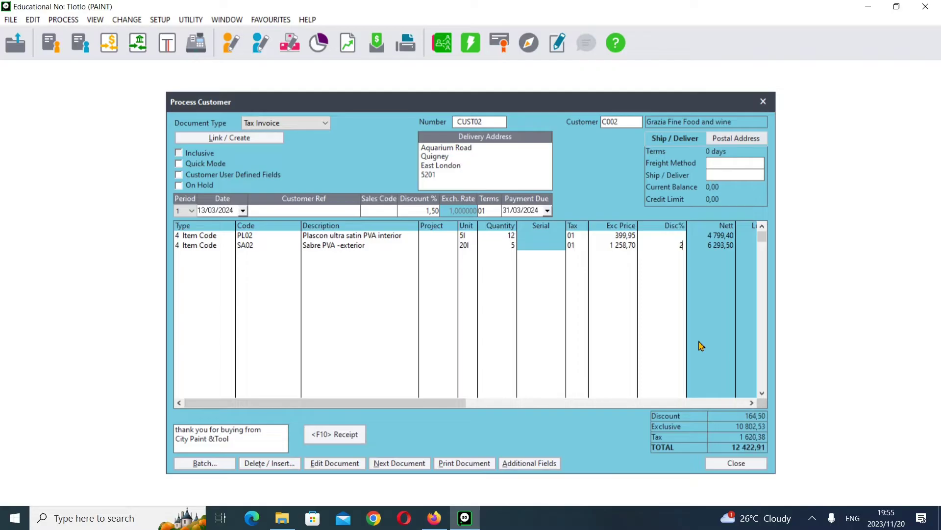
key("Return")
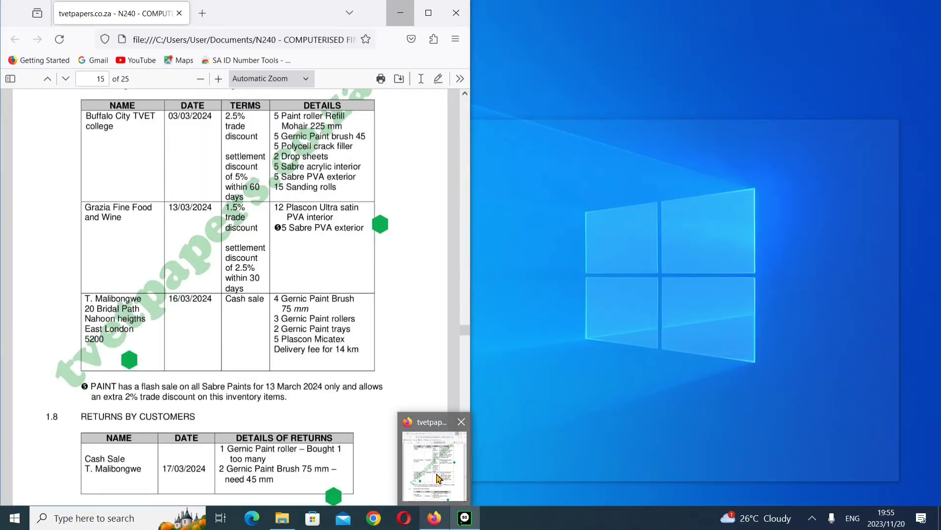
Check the question paper for further Grazia items, complete the Grazia tax invoice, and proceed to its PDF output.
left_click(439, 478)
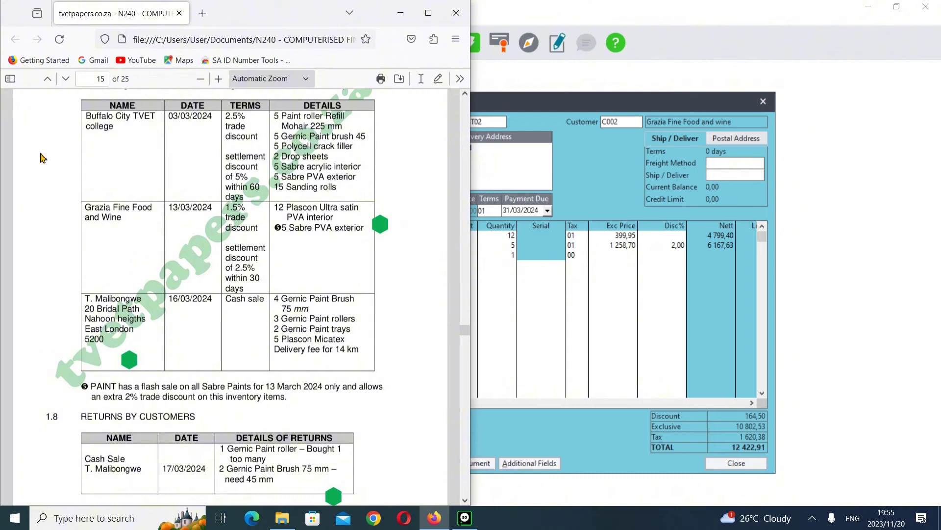
left_click(394, 18)
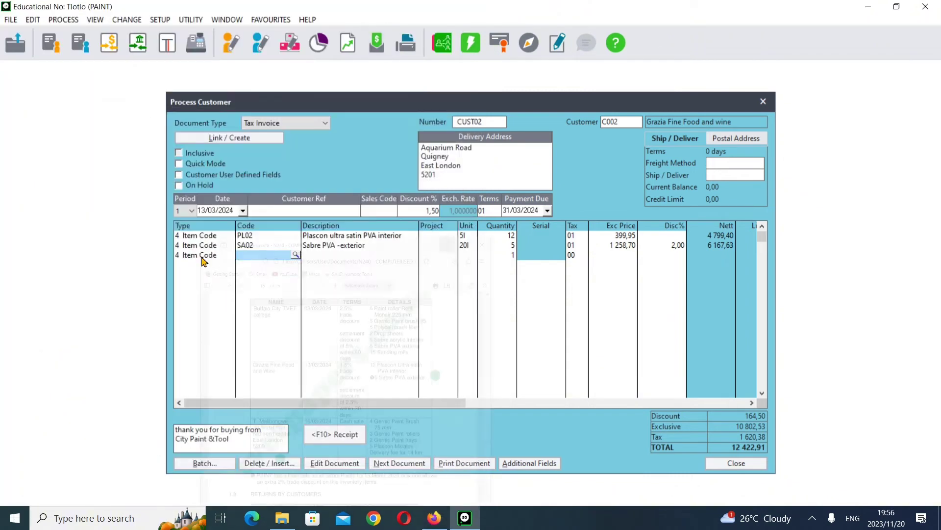
left_click(398, 463)
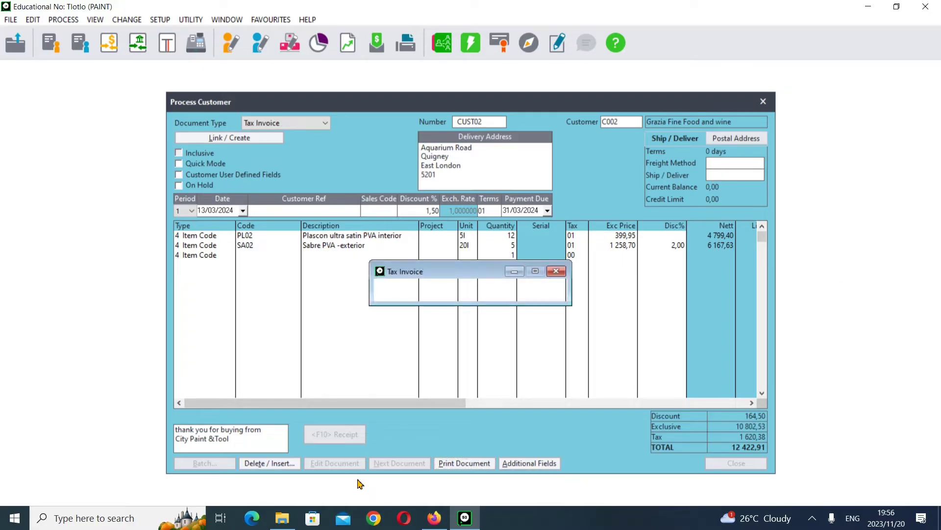
left_click(612, 240)
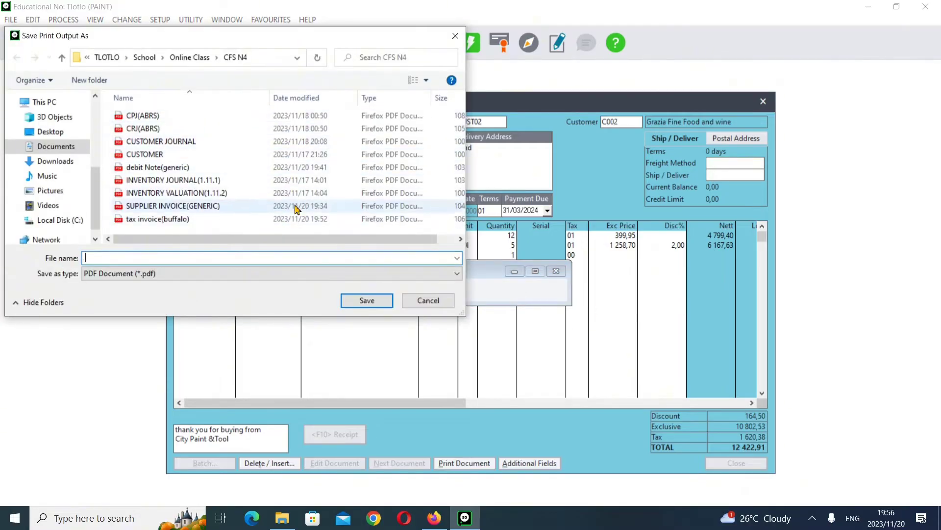
Save the Grazia tax invoice as a PDF in the CFS N4 folder, naming it as a tax invoice with the customer's short name.
type("tax invoice")
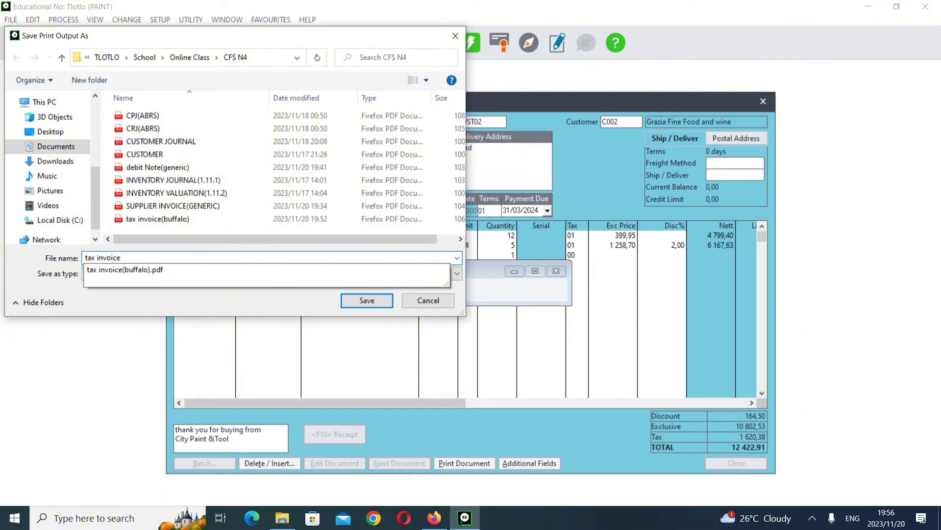
type("(fine wine")
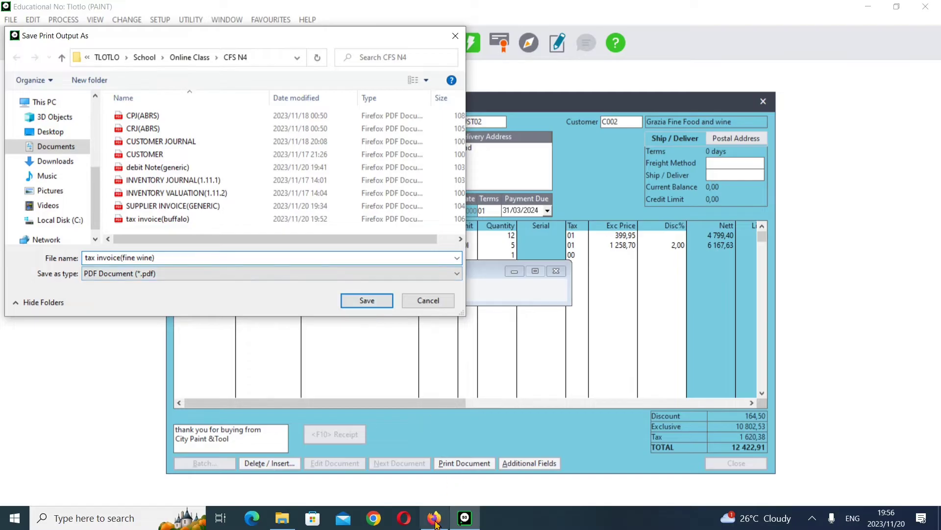
mouse_move(435, 520)
mouse_move(438, 465)
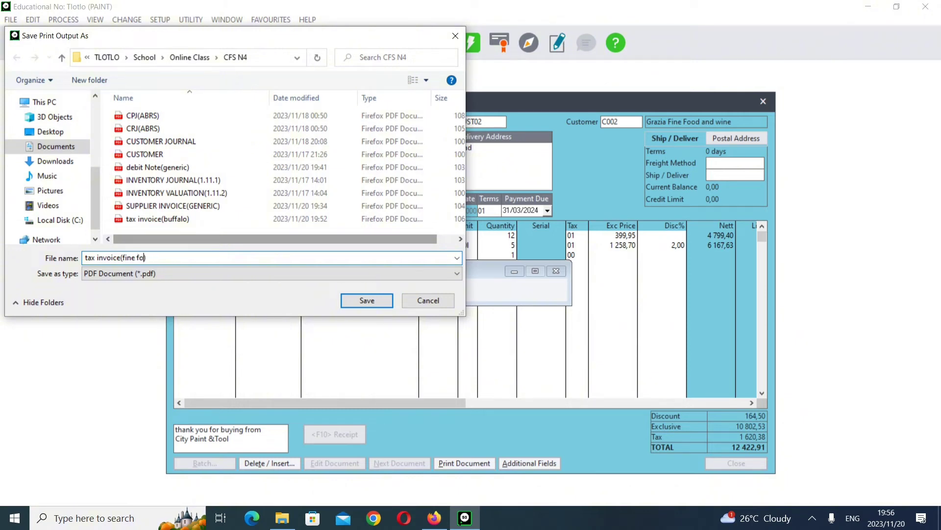
key("Return")
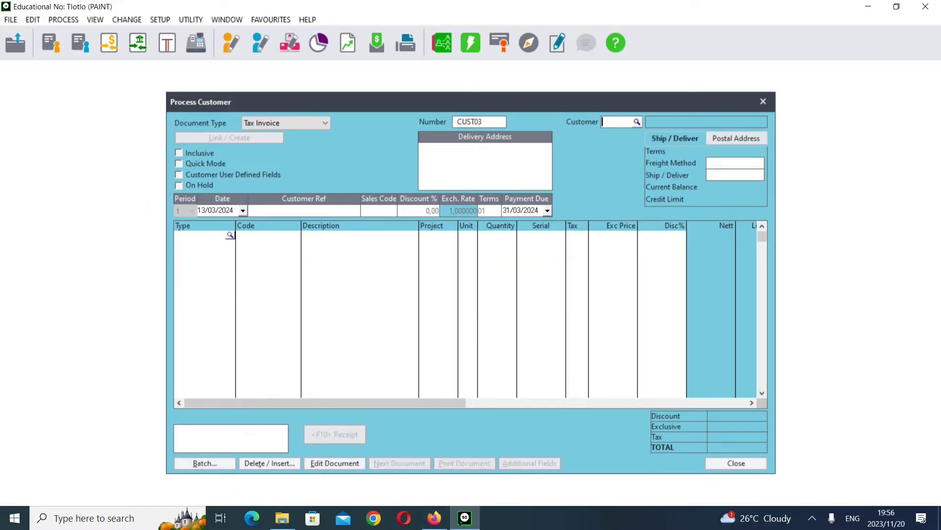
Check the third sale in the question paper and choose CZ99, Cash Sales, as the customer for the new tax invoice.
left_click(442, 524)
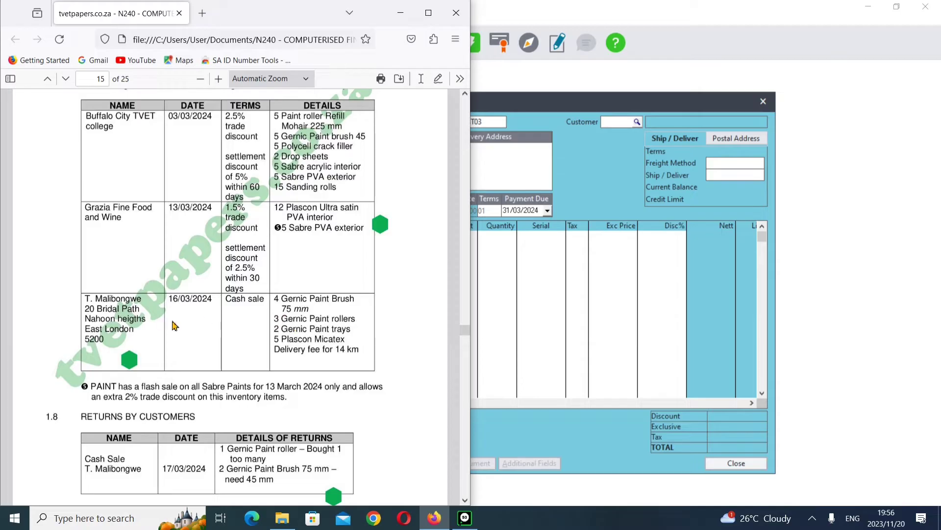
left_click(409, 13)
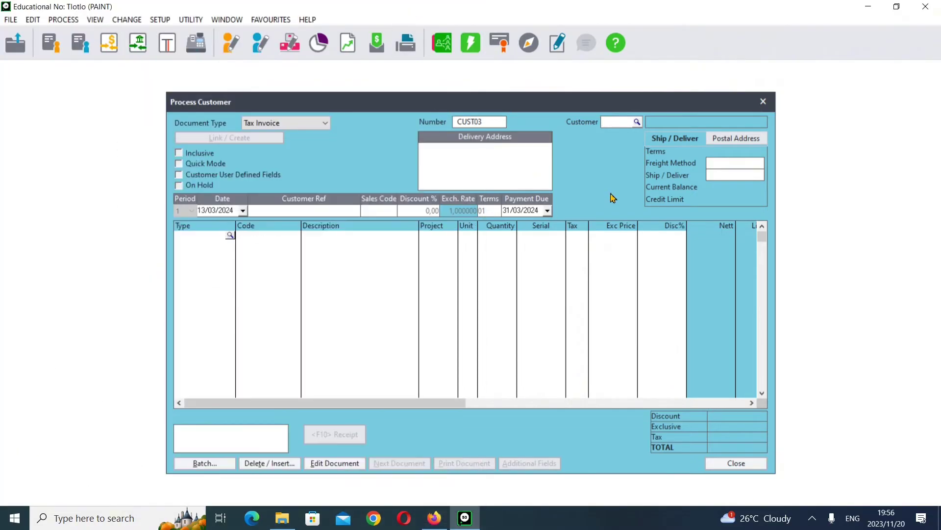
left_click(638, 122)
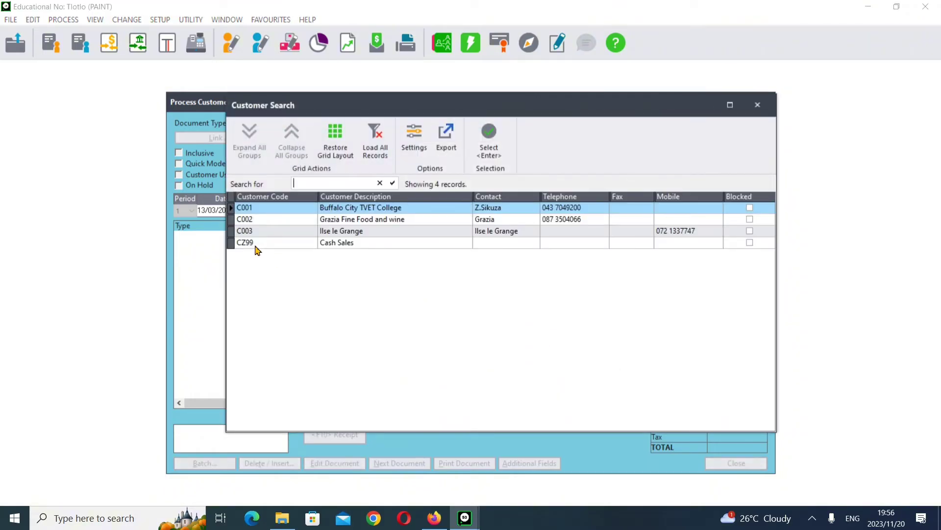
left_click(256, 247)
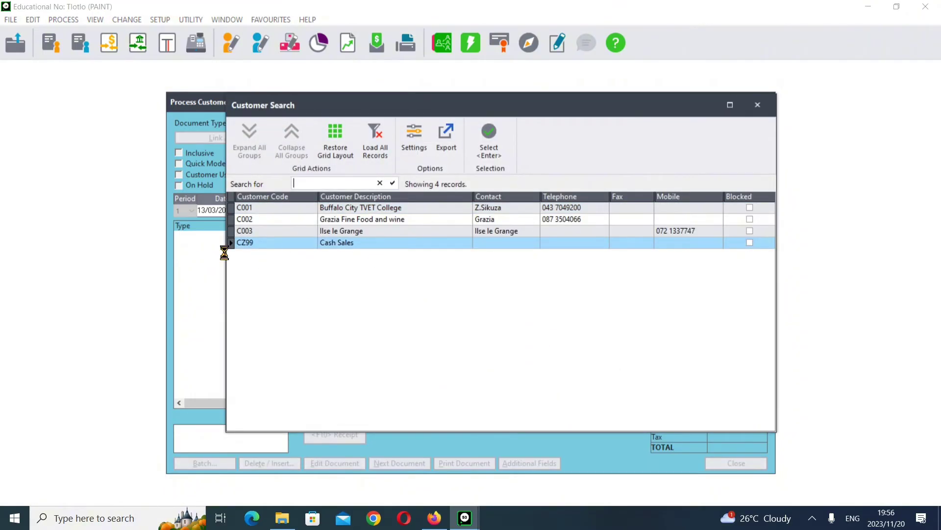
key("Return")
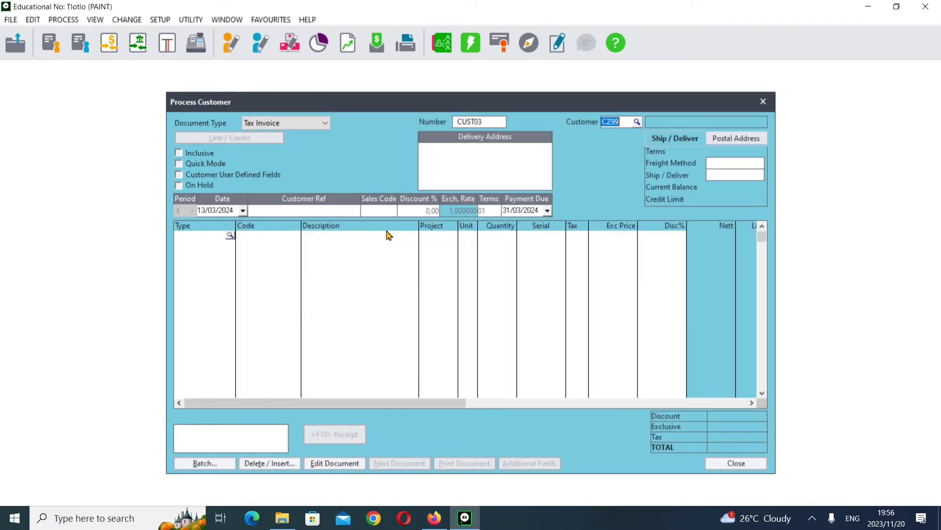
key("Return")
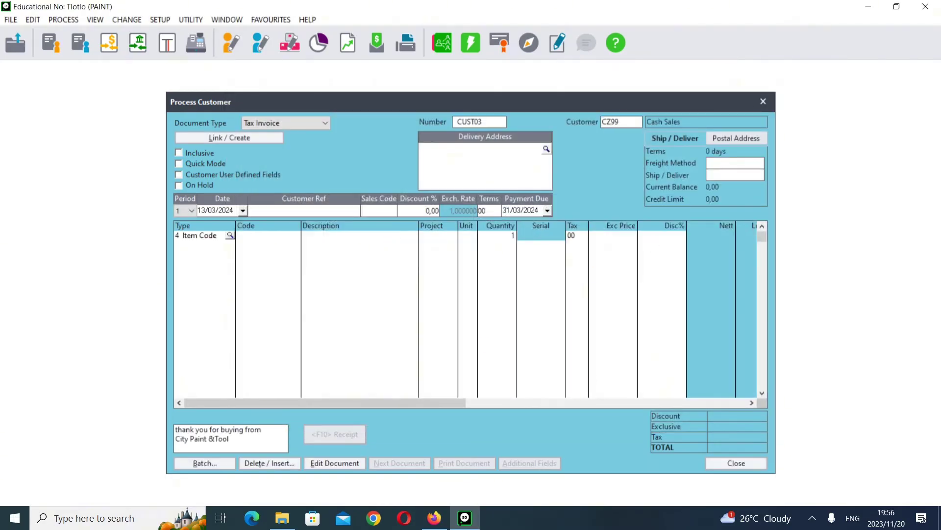
Review the stock sales instructions for cash customers and the details of the third sale in the question paper.
mouse_move(436, 520)
mouse_move(434, 488)
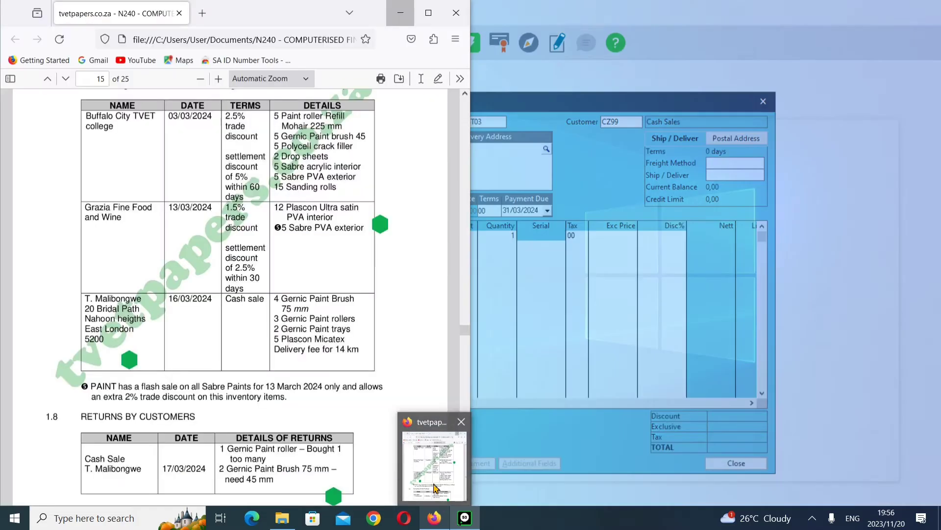
left_click(434, 488)
scroll(179, 352, "up", 4)
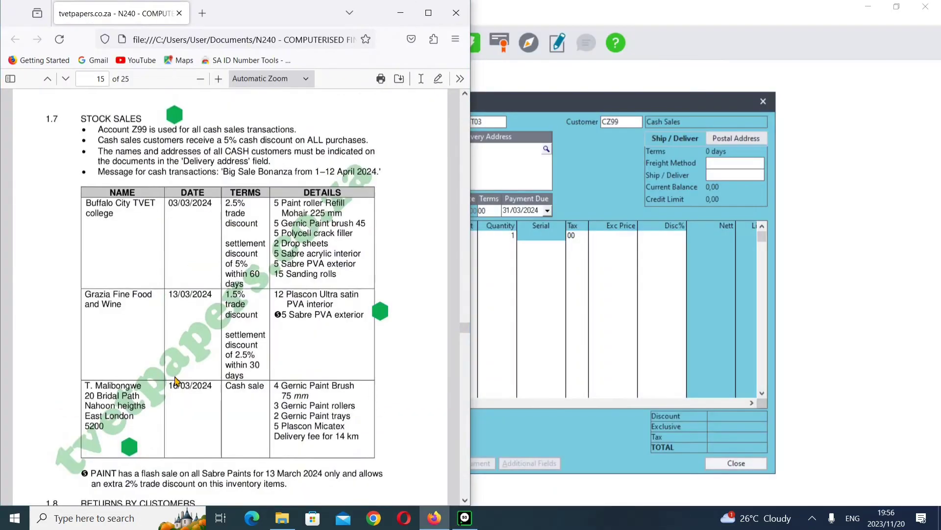
scroll(179, 352, "down", 2)
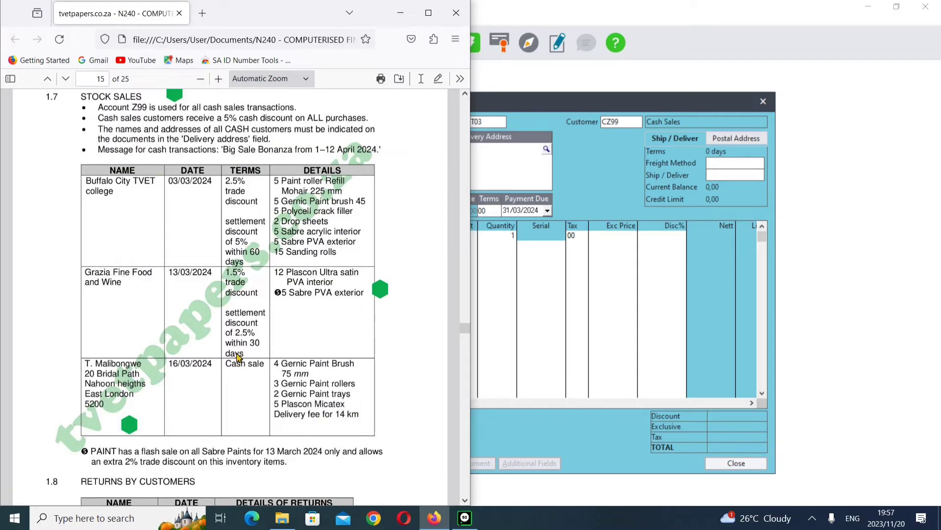
left_click(507, 175)
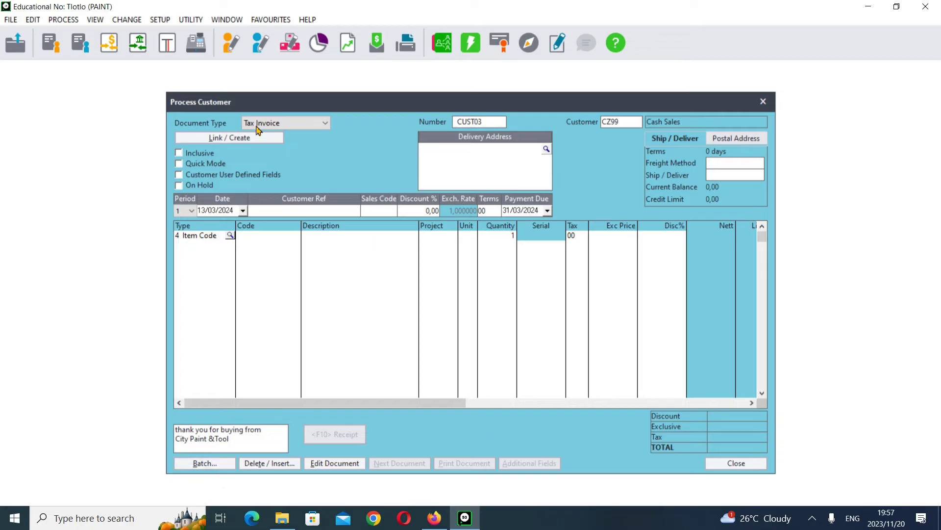
Enter the cash customer's name and street address from the question paper in the invoice's delivery address.
left_click(440, 512)
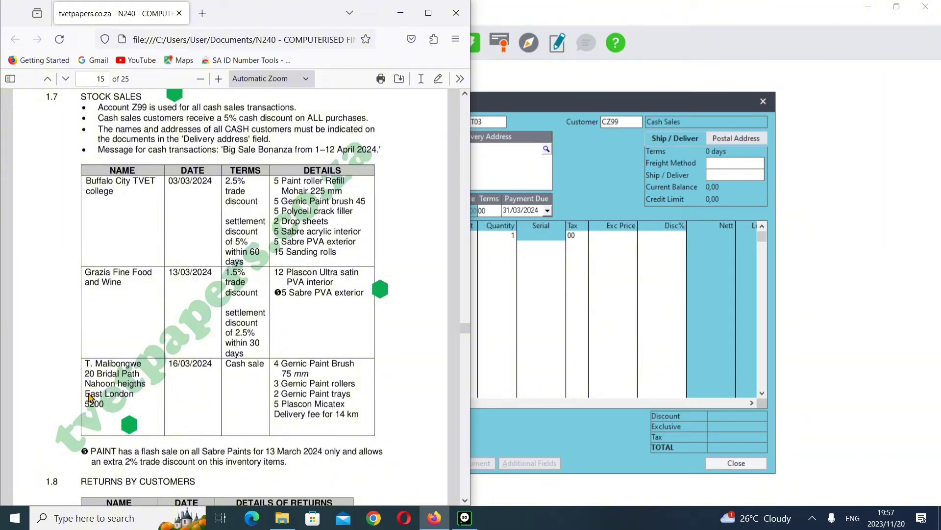
left_click(504, 155)
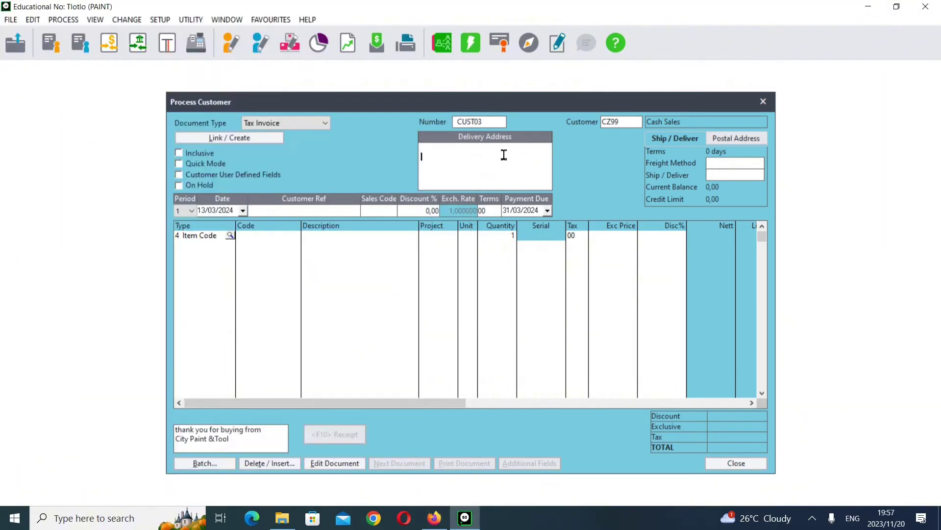
left_click(445, 149)
mouse_move(434, 518)
mouse_move(446, 496)
type("bo")
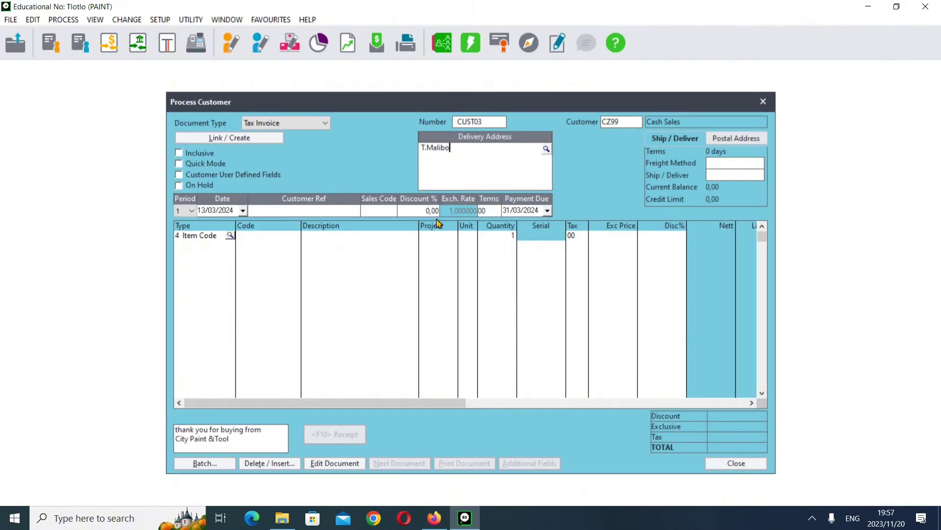
type("ngwe")
key("Return")
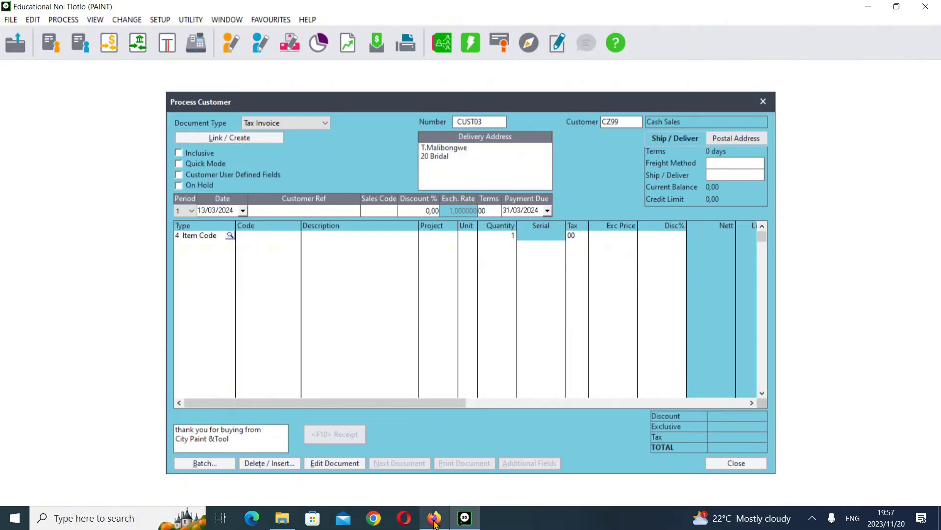
mouse_move(433, 482)
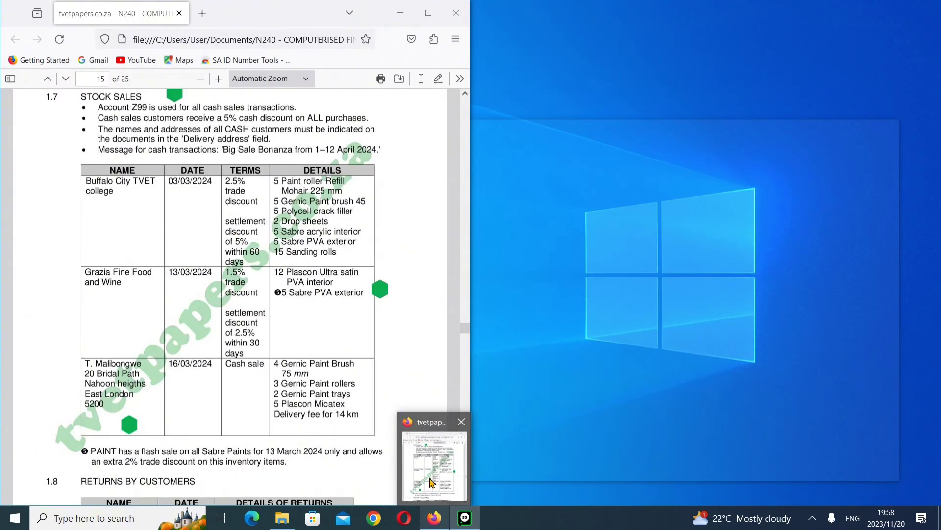
Check the cash sale in the question paper, then keep the invoice in period 1 and set its date to 16/03/2024.
left_click(429, 483)
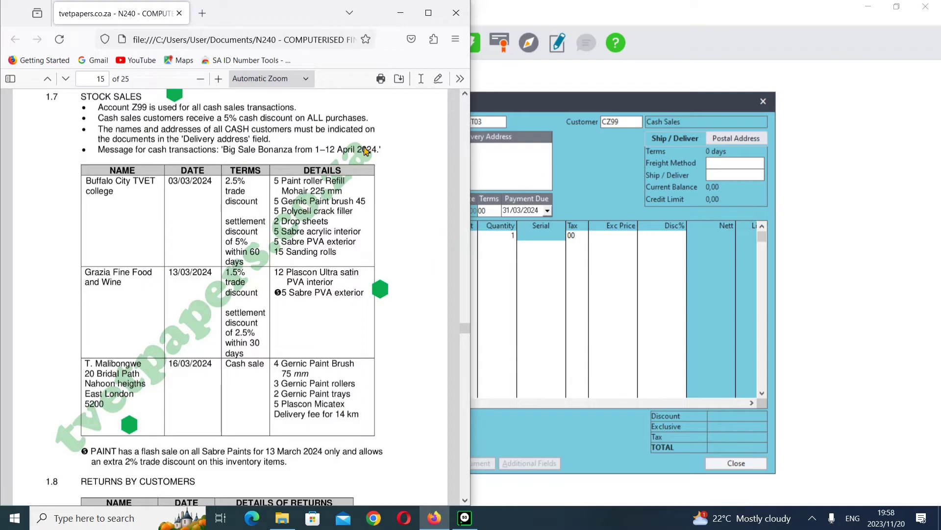
left_click(401, 14)
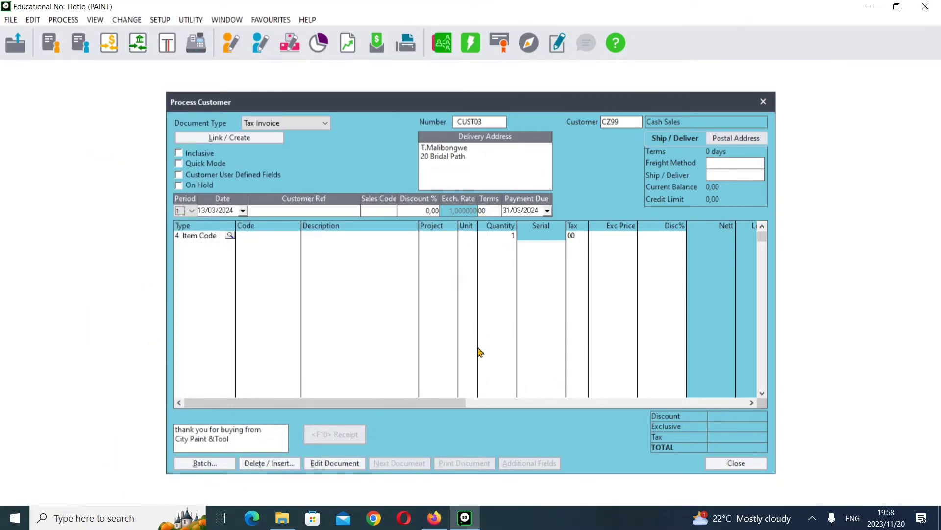
key("Tab")
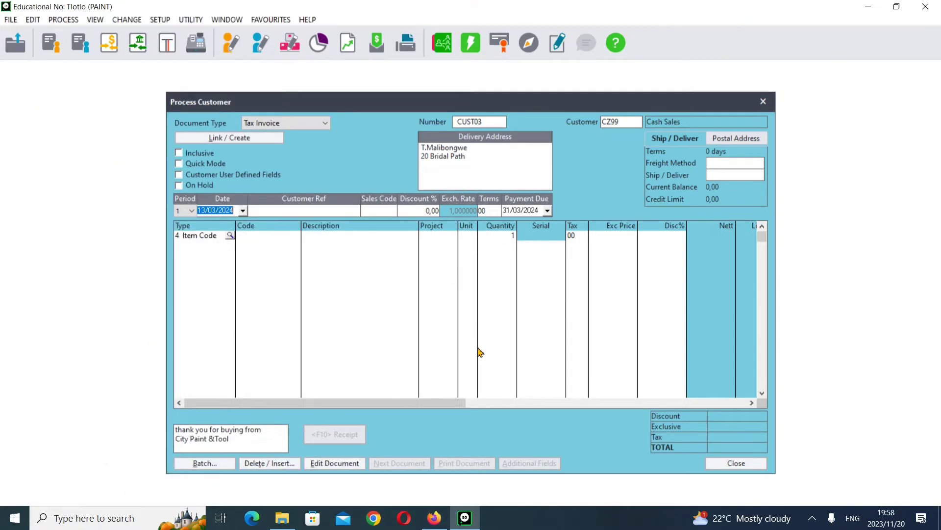
left_click(191, 211)
left_click(184, 227)
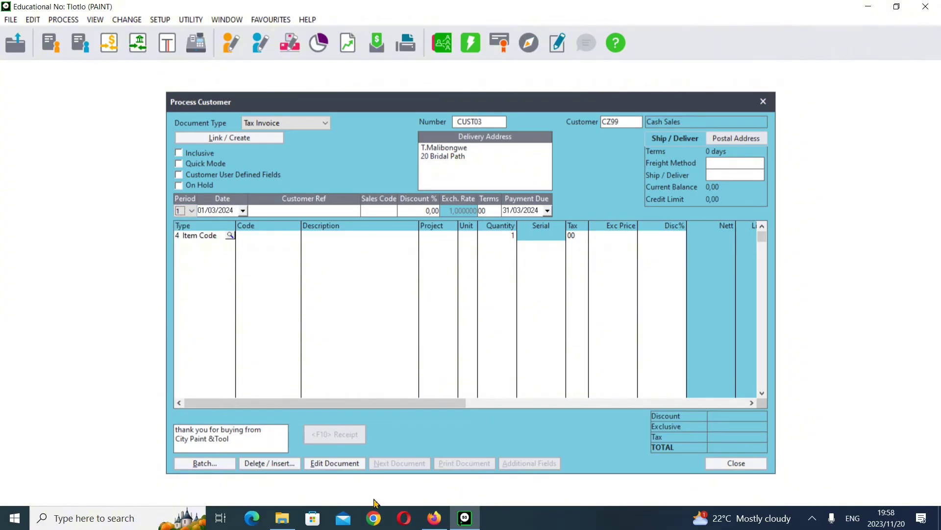
mouse_move(438, 524)
left_click(200, 209)
left_click(190, 211)
left_click(191, 221)
type("16/03/2024")
key("Tab")
key("Tab")
key("Tab")
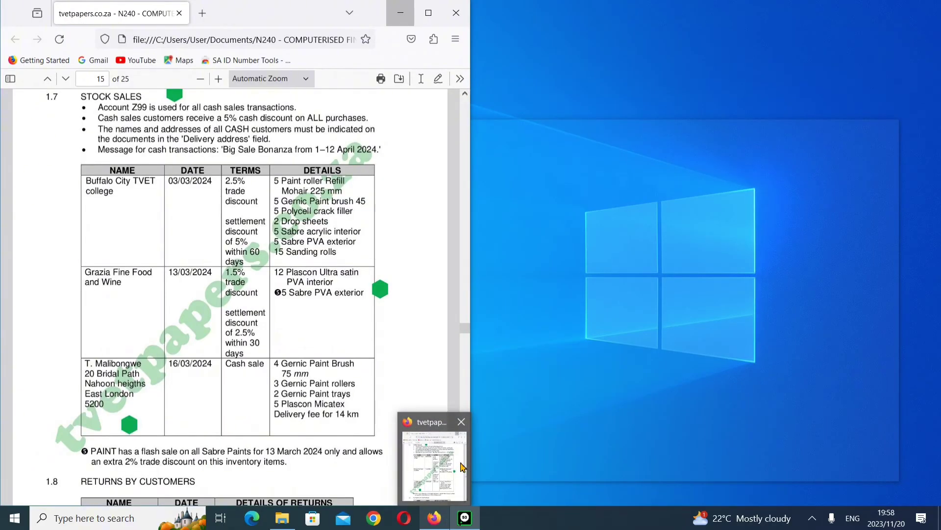
Check the cash discount terms in the question paper and set the invoice's discount to 5%.
left_click(463, 466)
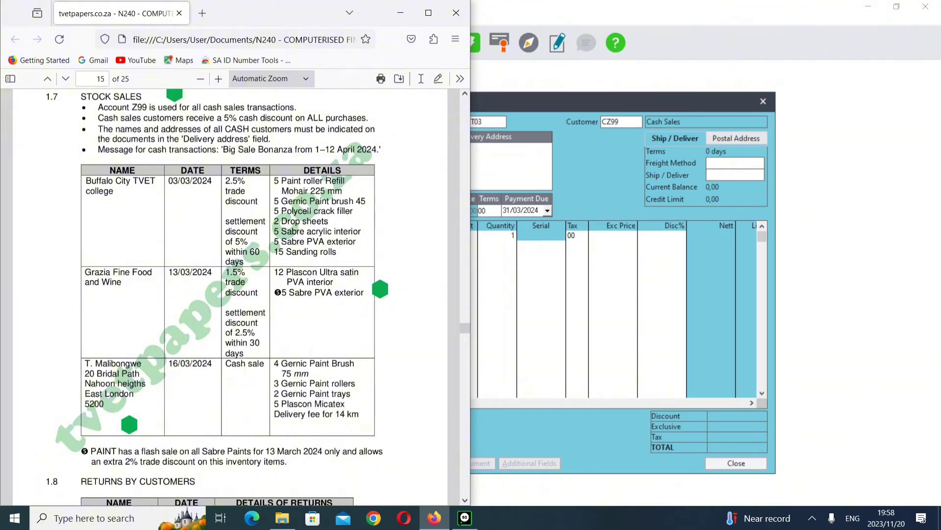
left_click(401, 13)
type("5")
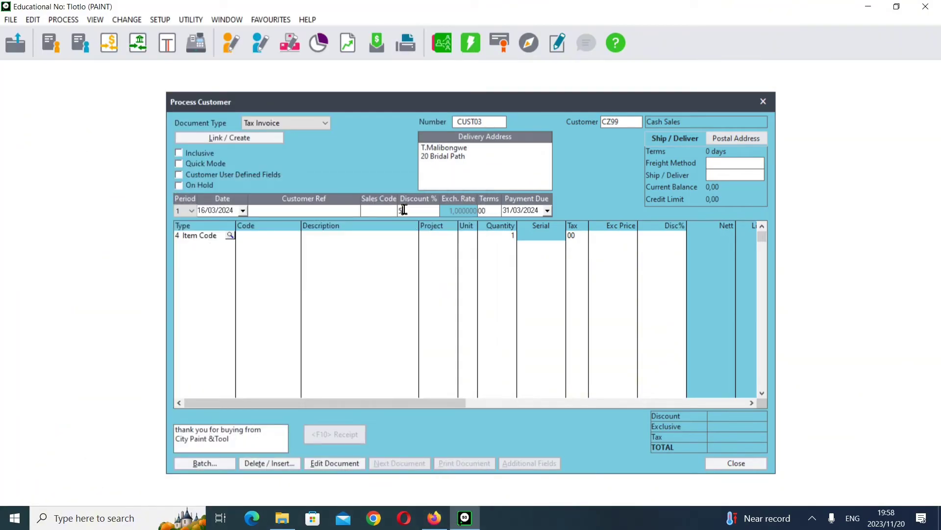
key("Tab")
key("Tab")
key("Tab")
key("Tab")
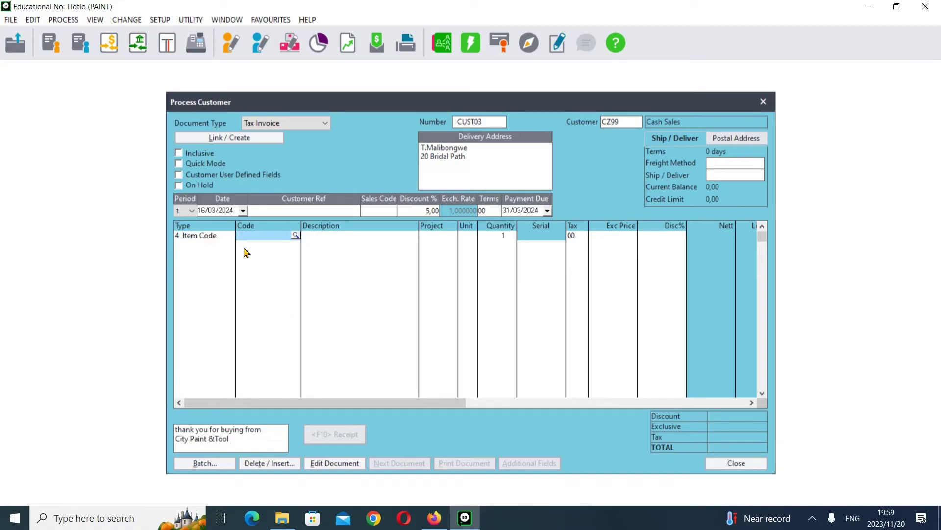
Check the cash sale's first item in the question paper and choose GE02, Gernic paint brush 45, for the first invoice line.
left_click(295, 235)
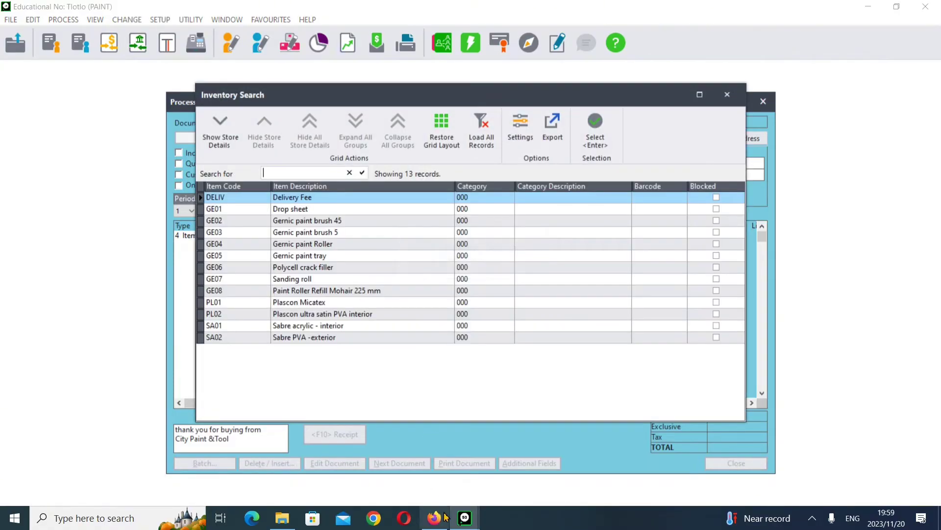
mouse_move(448, 521)
mouse_move(447, 490)
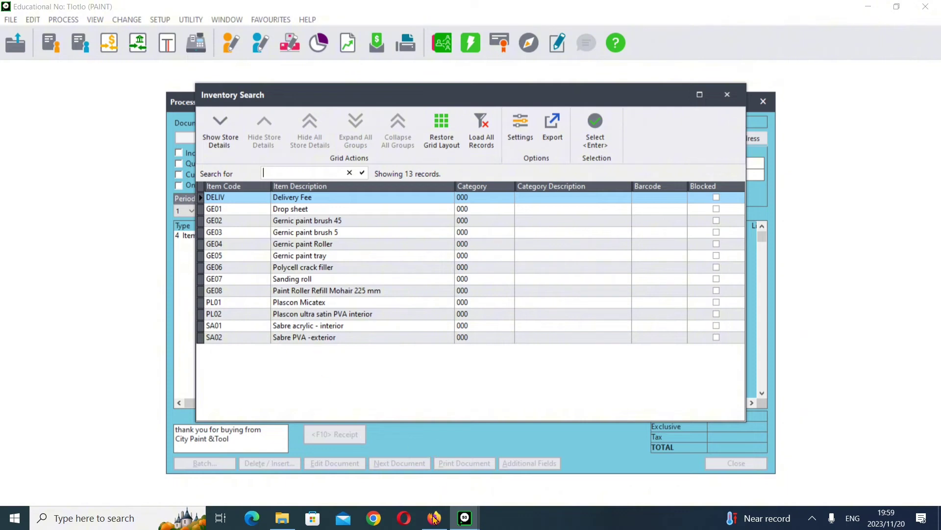
mouse_move(440, 472)
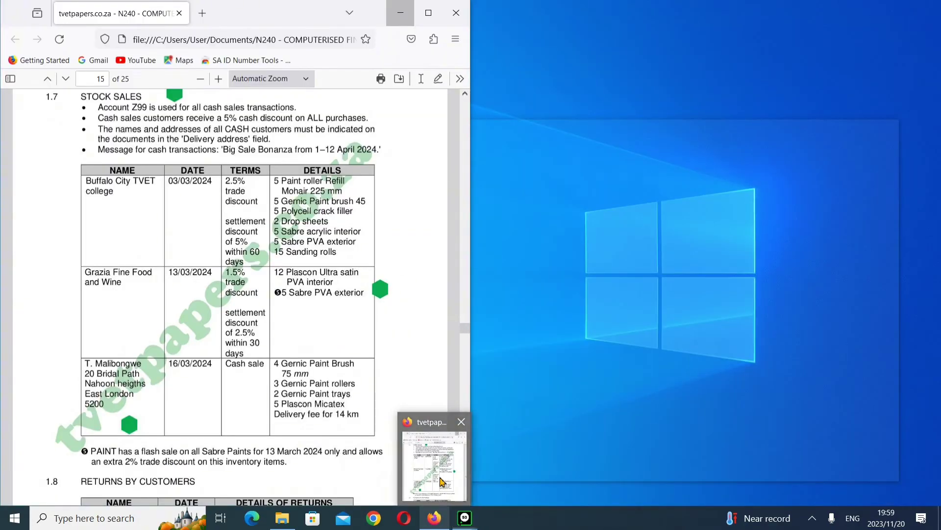
left_click(443, 483)
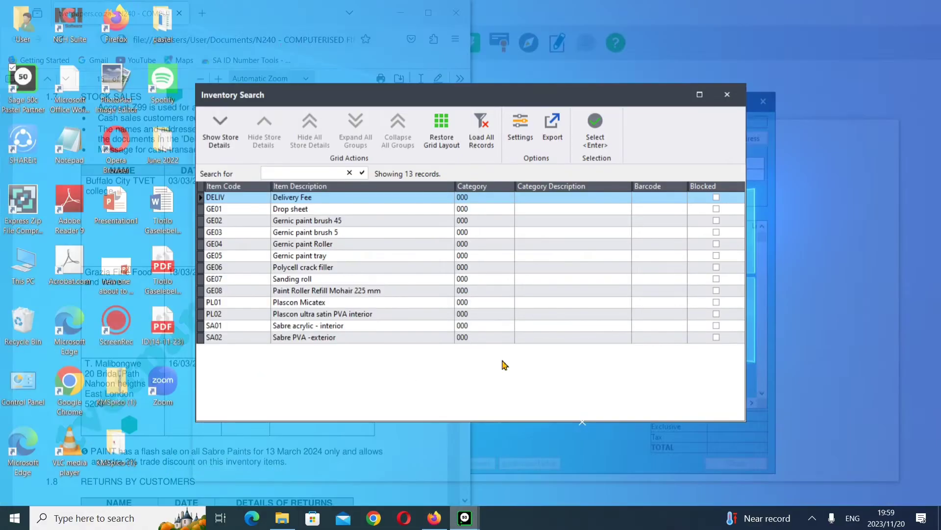
left_click(531, 466)
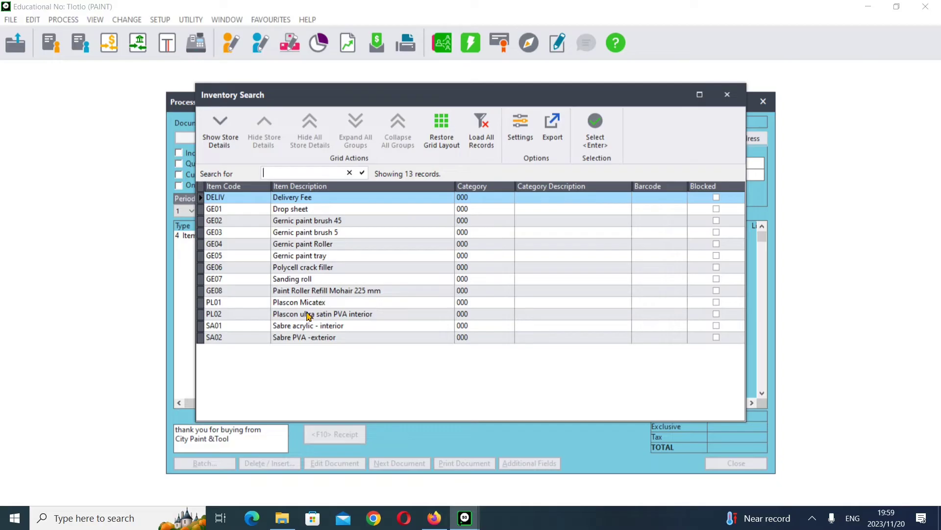
double_click(328, 221)
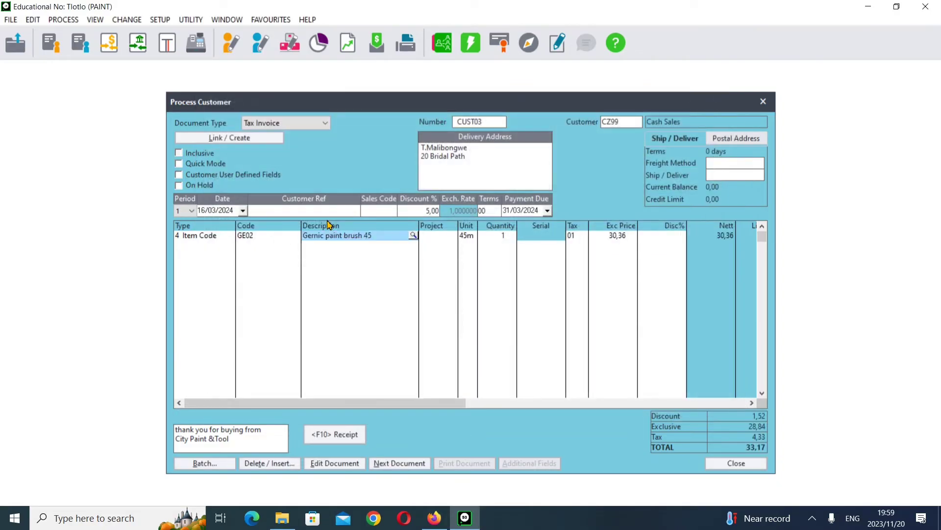
Replace the first invoice line's item with GE03, Gernic paint brush 5.
left_click(413, 236)
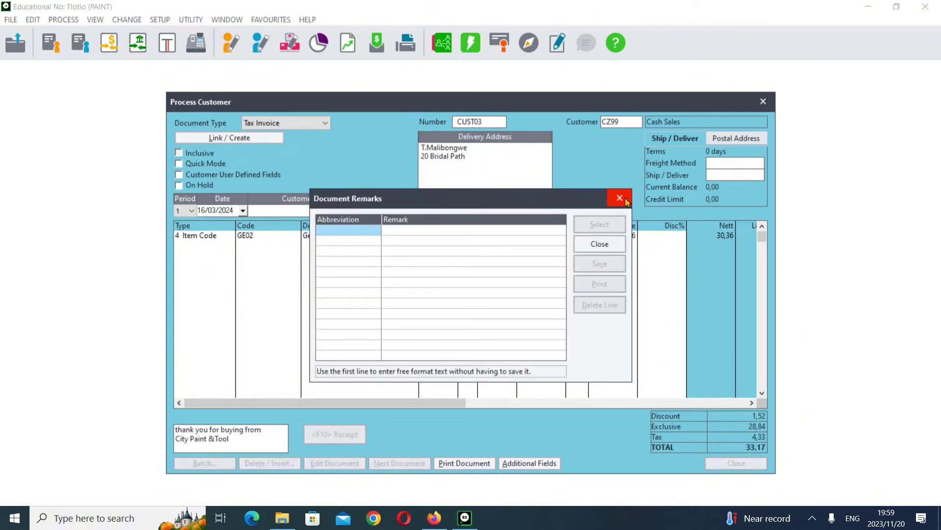
left_click(619, 196)
left_click(260, 236)
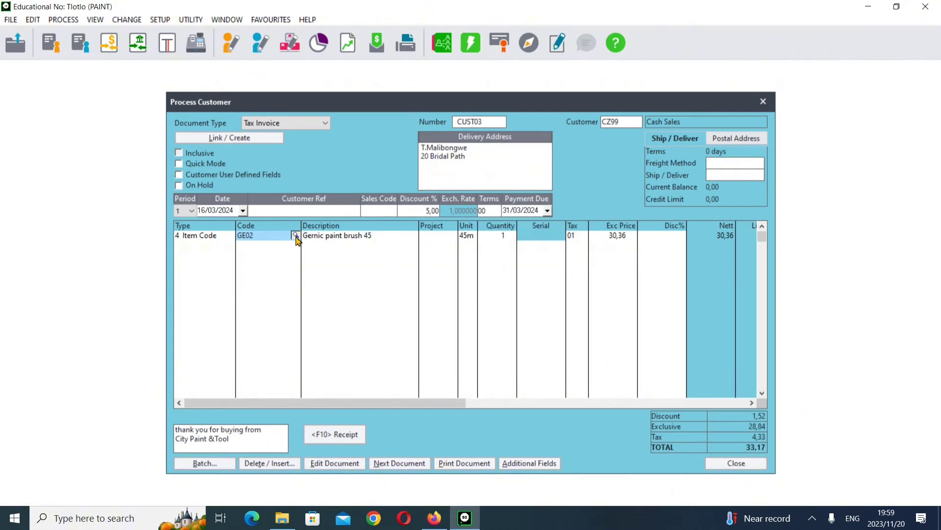
left_click(296, 235)
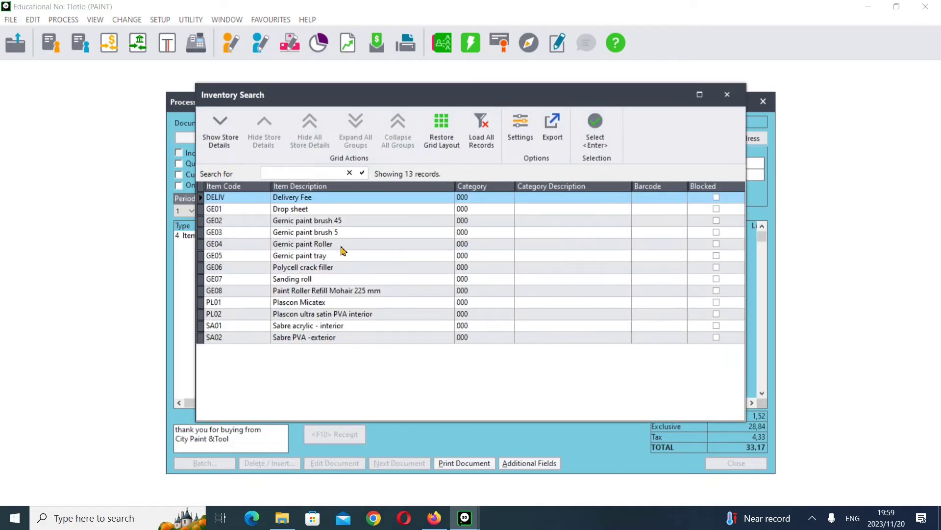
left_click(334, 234)
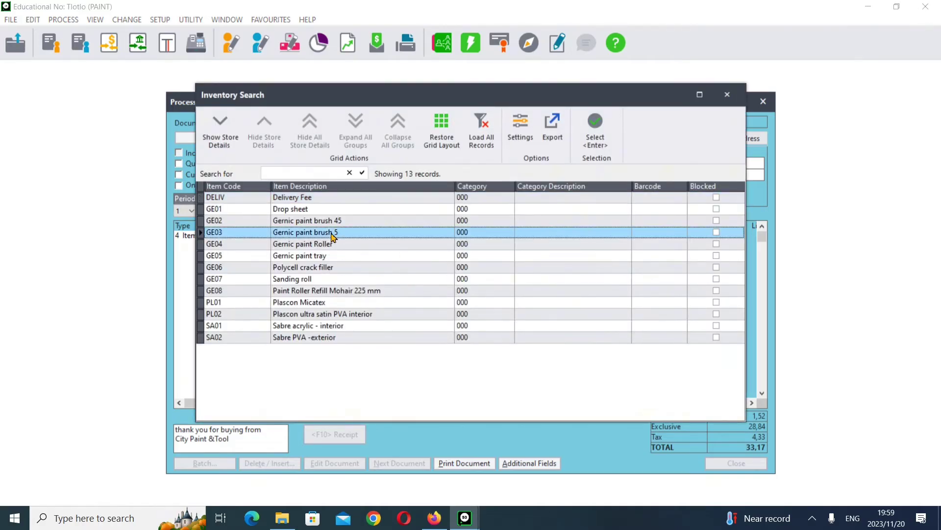
double_click(332, 233)
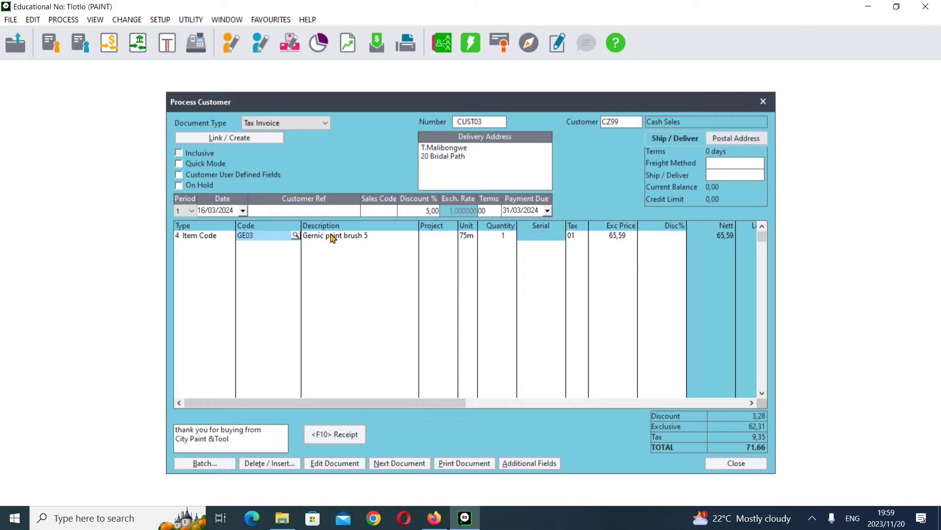
Check the 75 mm brush quantity in the question paper, set the GE03 line's quantity to 4 and complete the line.
left_click(468, 237)
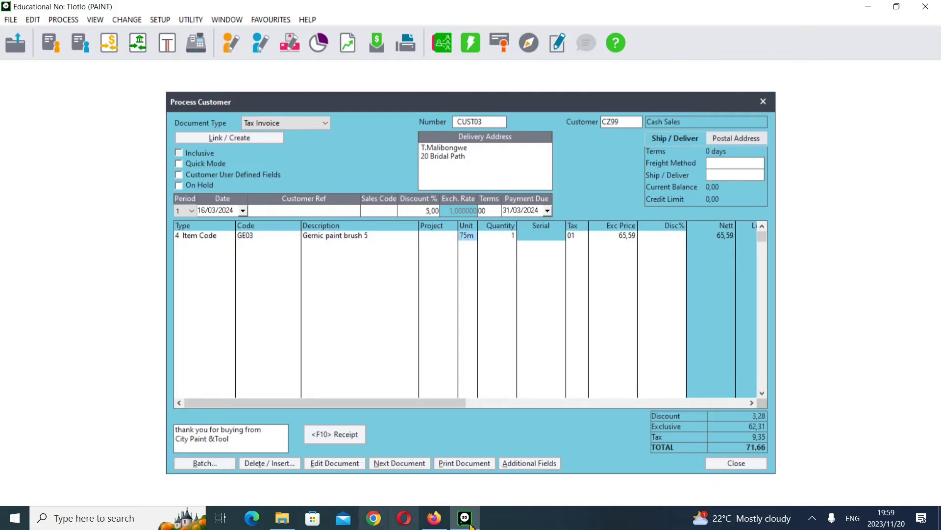
left_click(435, 488)
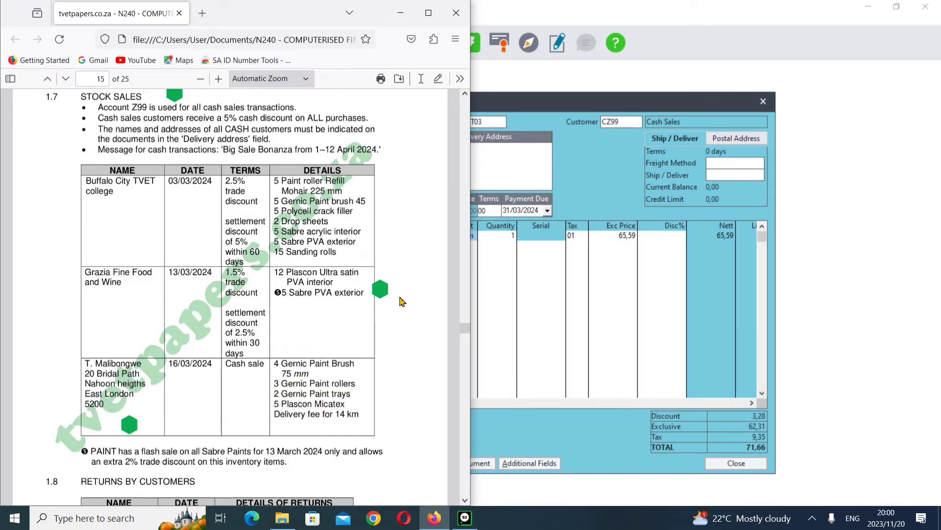
left_click(400, 13)
key("Tab")
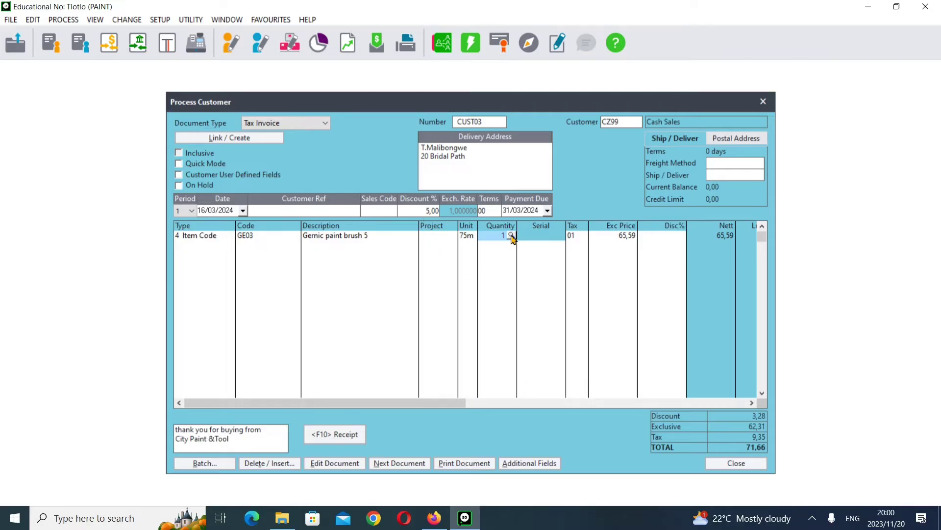
mouse_move(434, 518)
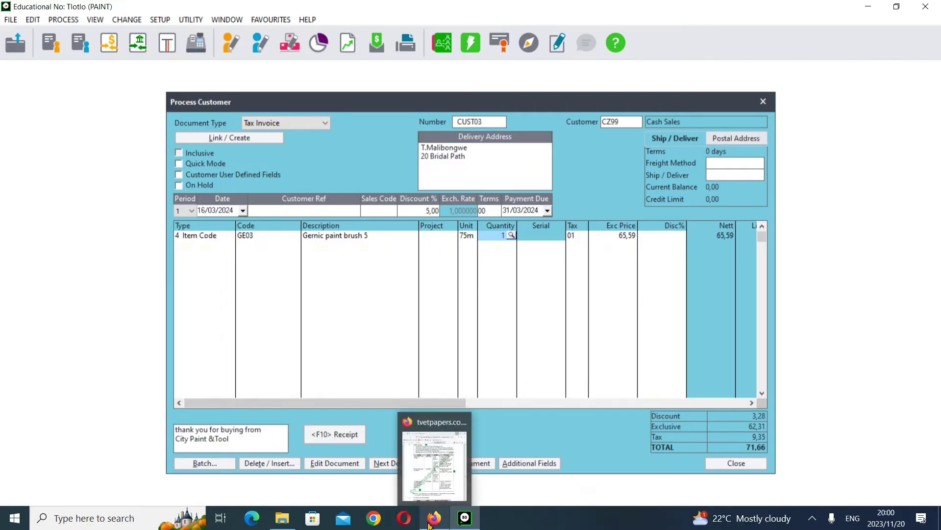
mouse_move(429, 480)
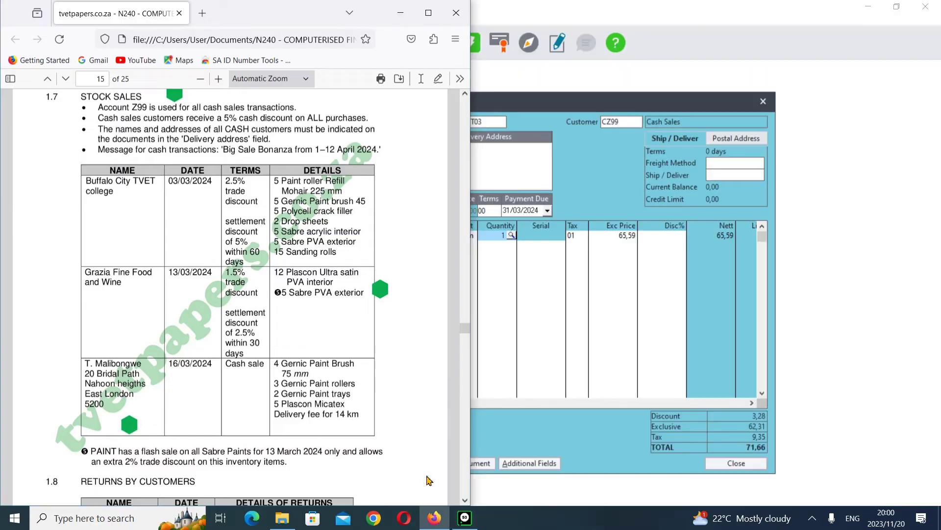
left_click(430, 480)
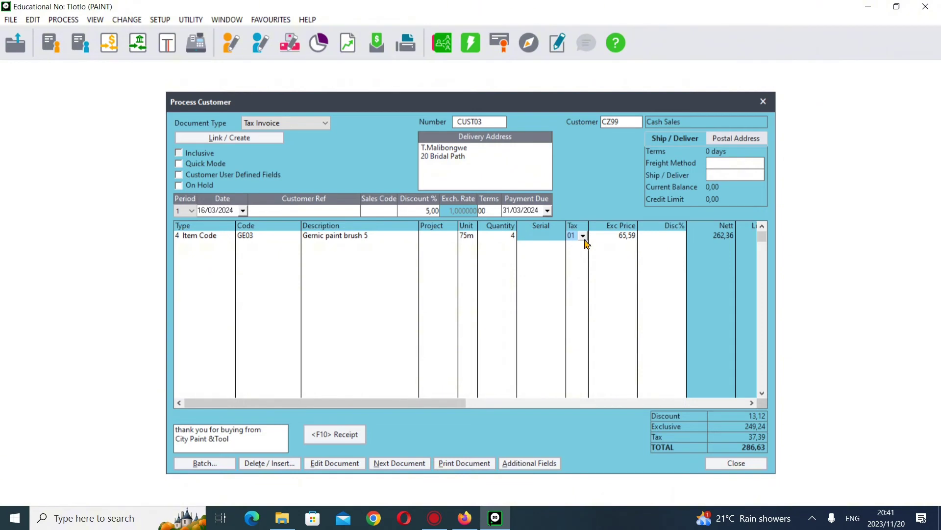
key("Return")
key("Return")
key("Return")
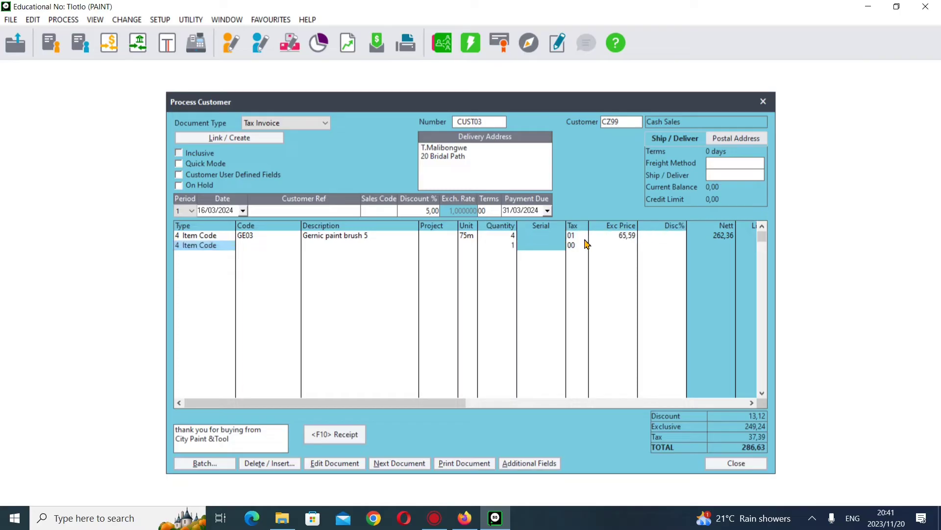
Add GE04, Gernic paint Roller, as the second invoice line with a quantity of 3 and complete the line.
key("Return")
key("Return")
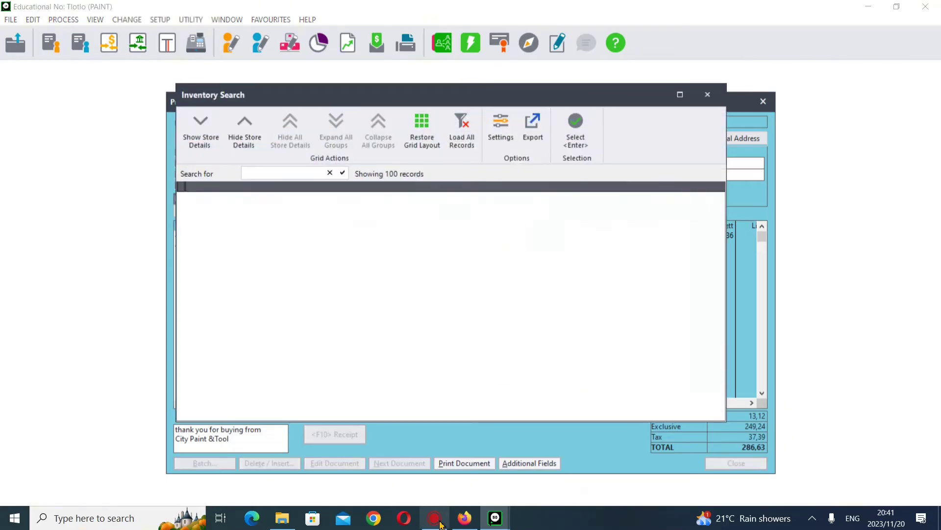
left_click(465, 518)
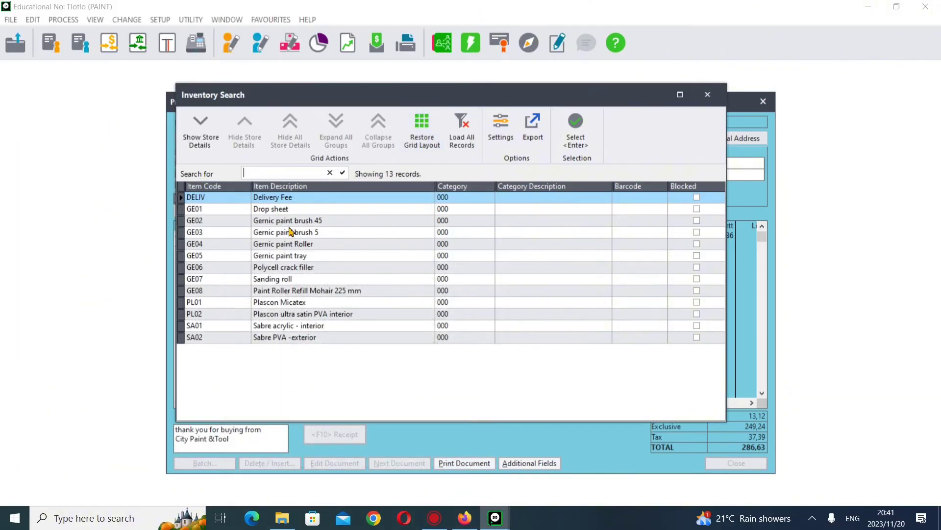
left_click(287, 245)
double_click(287, 248)
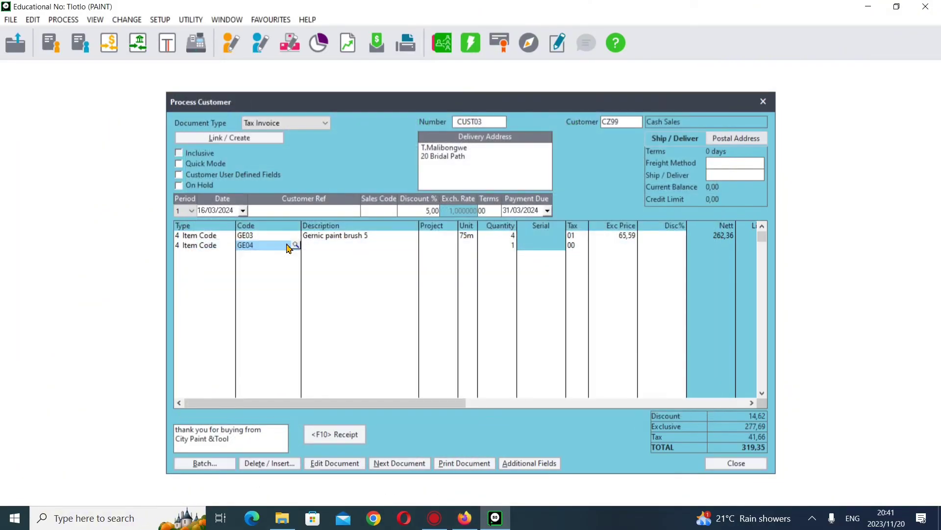
type("3")
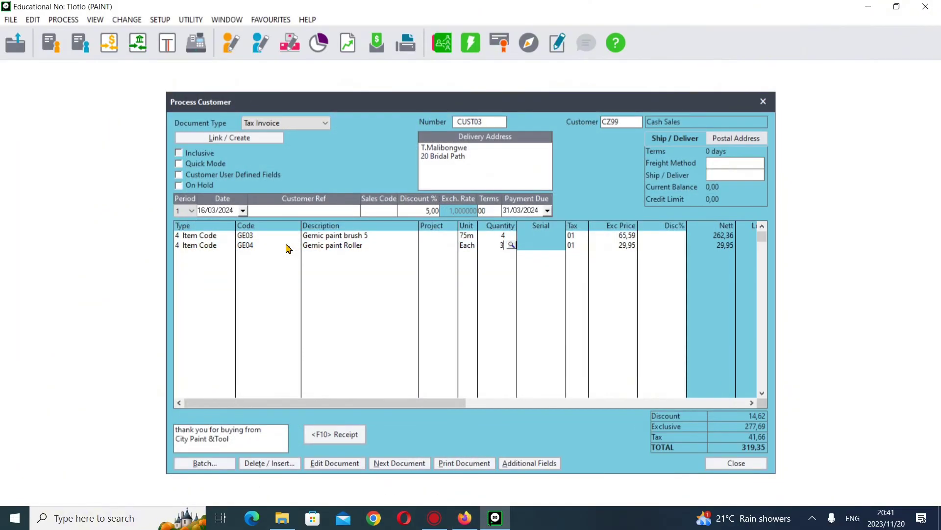
key("Return")
key("Return")
key("Return")
key("Return")
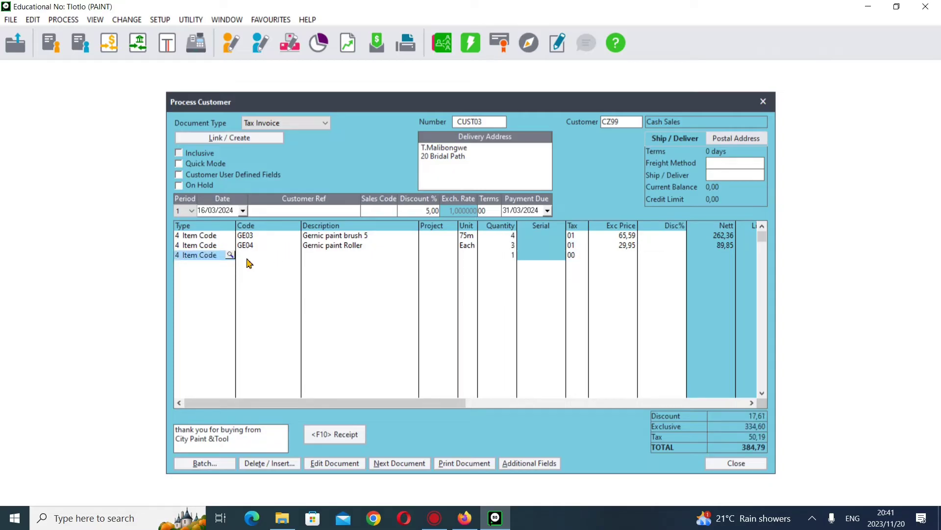
Check the next item in the question paper, try adding GE05, Gernic paint tray, as the third invoice line, and delete that line.
key("Return")
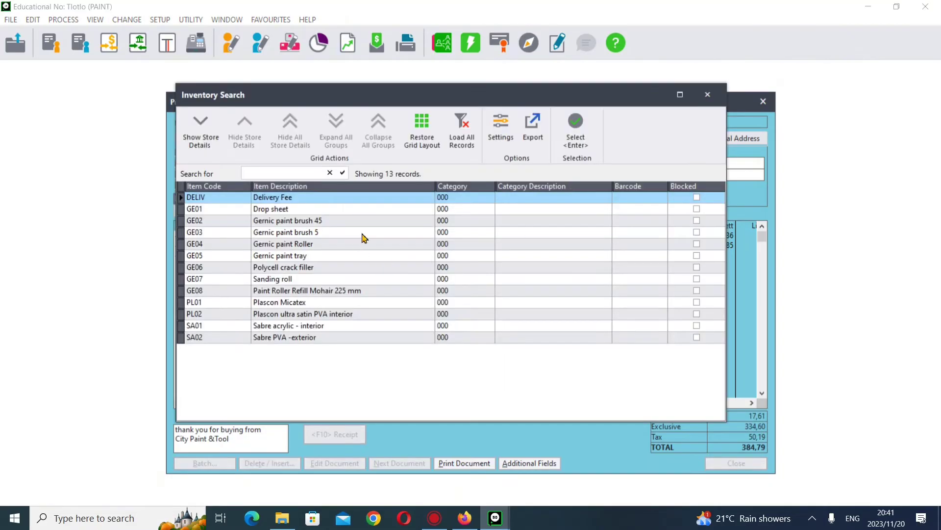
left_click(464, 517)
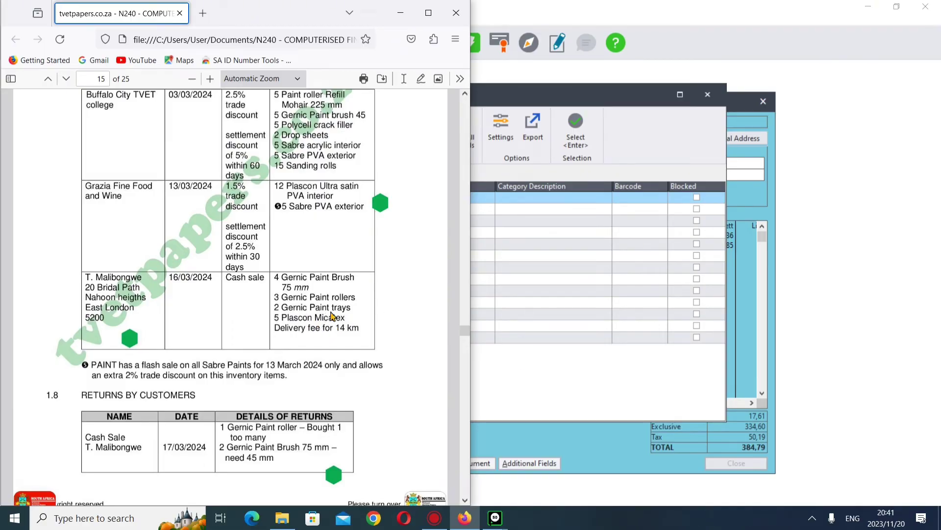
left_click(401, 13)
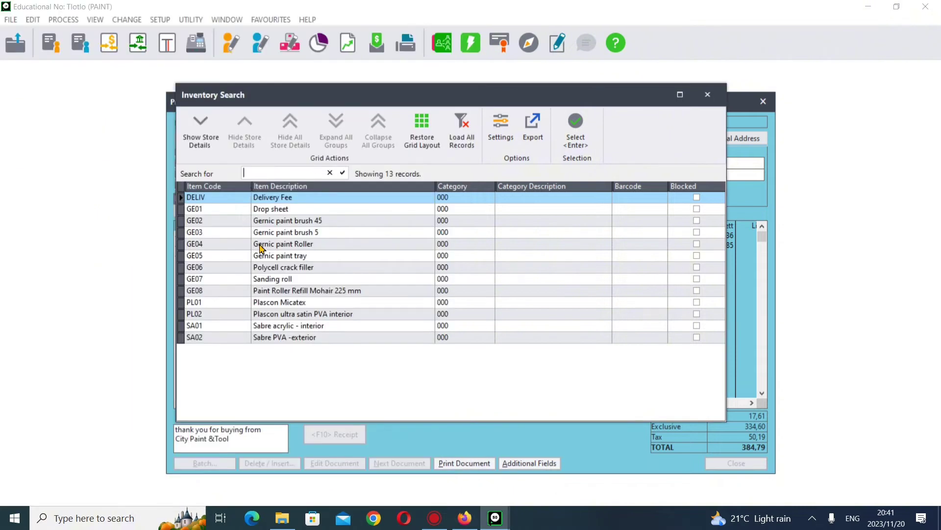
left_click(300, 260)
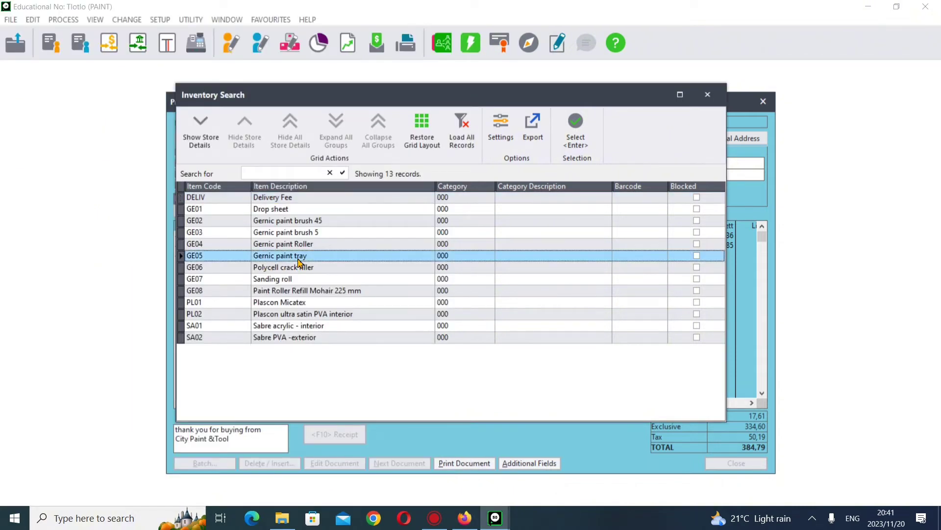
double_click(300, 255)
type("2")
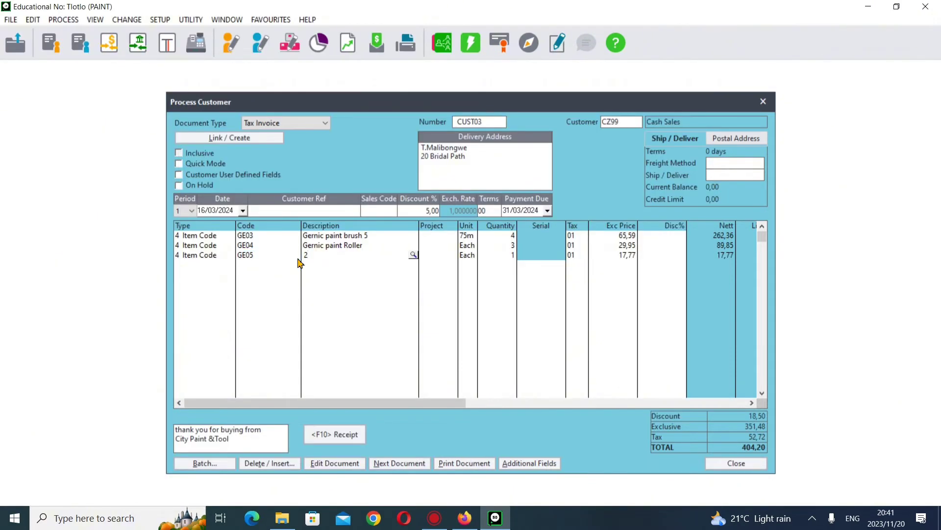
left_click(245, 258)
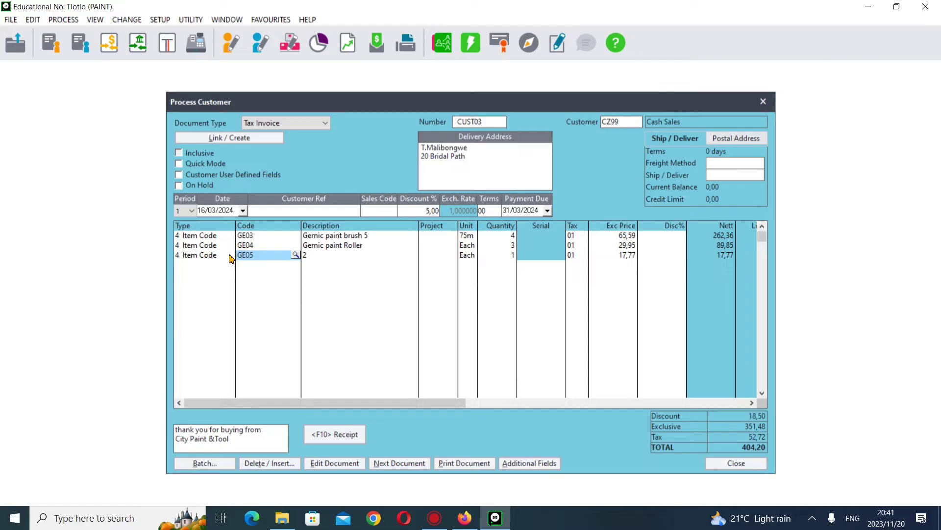
key("Delete")
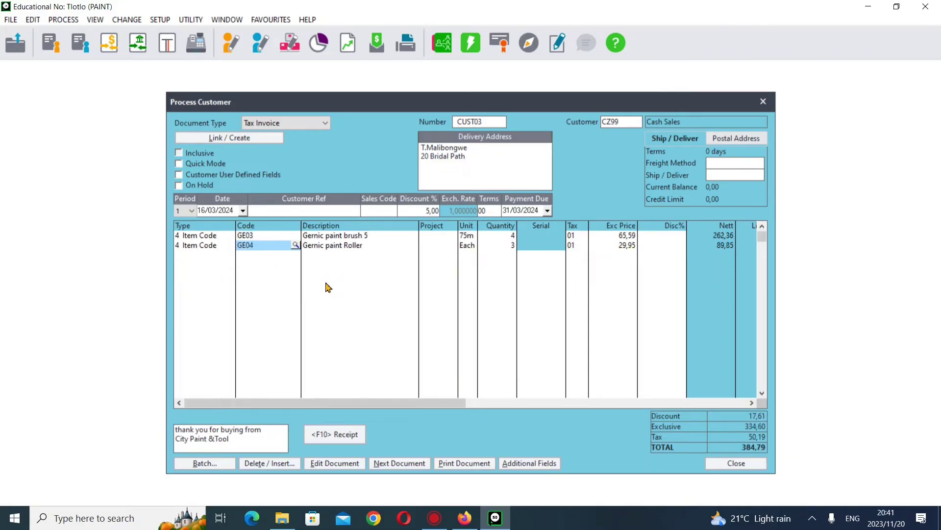
Move past the completed GE04 line and add GE05, Gernic paint tray, as the third invoice line.
key("Return")
key("Return")
key("Return")
key("Return")
key("Return")
key("Return")
key("Return")
key("Return")
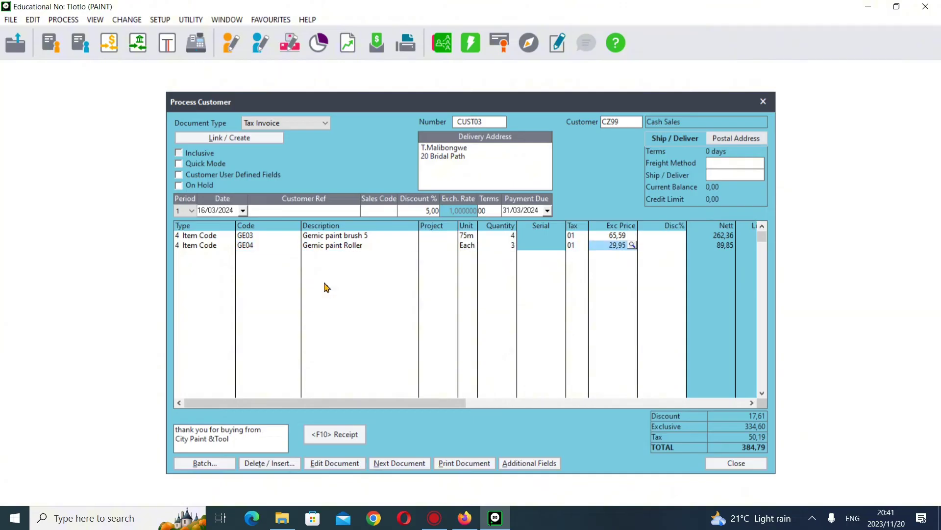
key("Return")
key("Return")
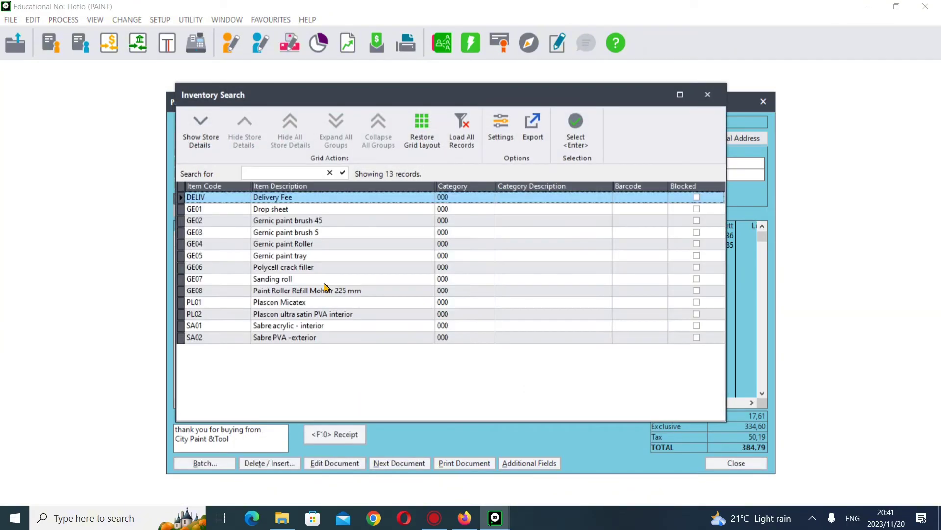
left_click(296, 259)
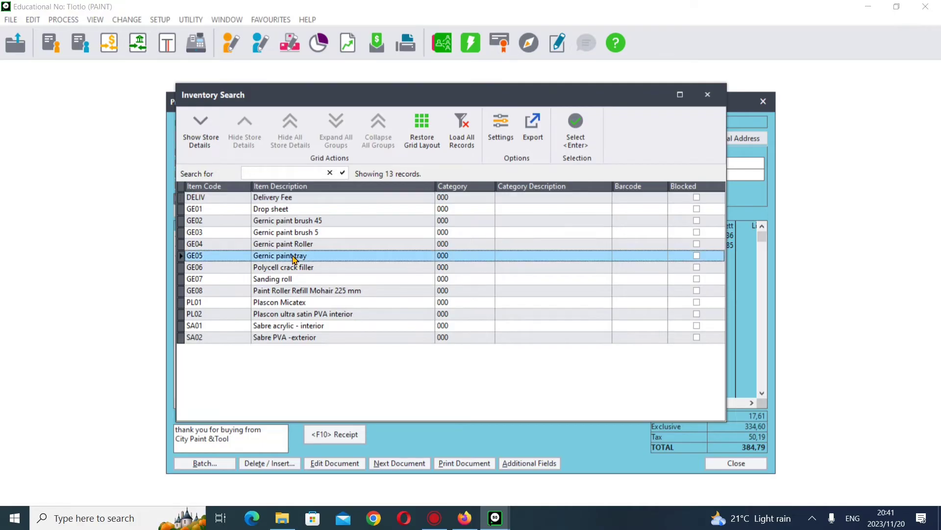
double_click(295, 255)
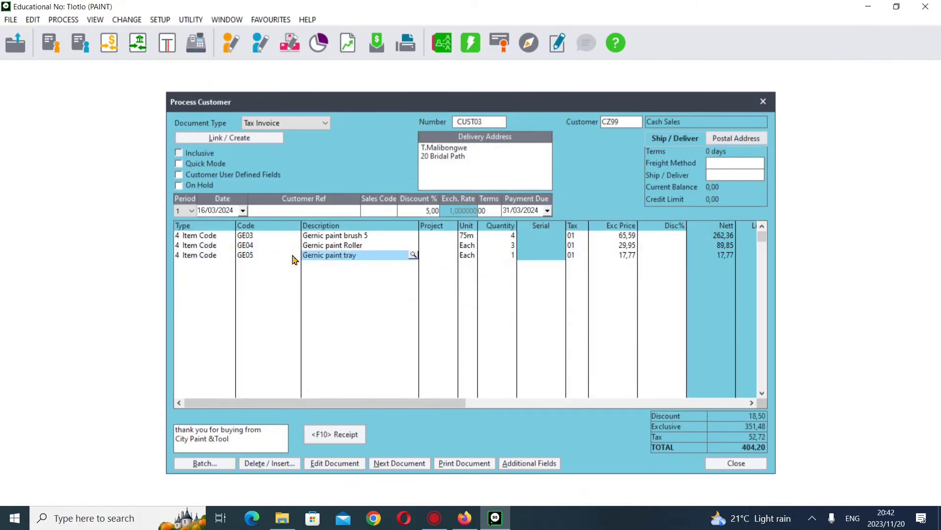
Set the GE05 paint tray line's quantity to 2 and complete the line.
key("Return")
key("Return")
key("Return")
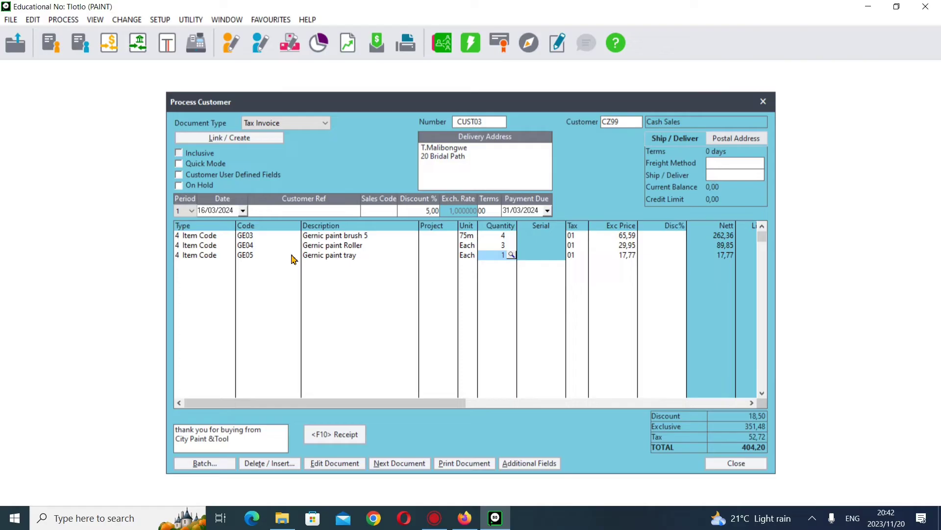
type("2")
key("Return")
key("Return")
key("Return")
key("Return")
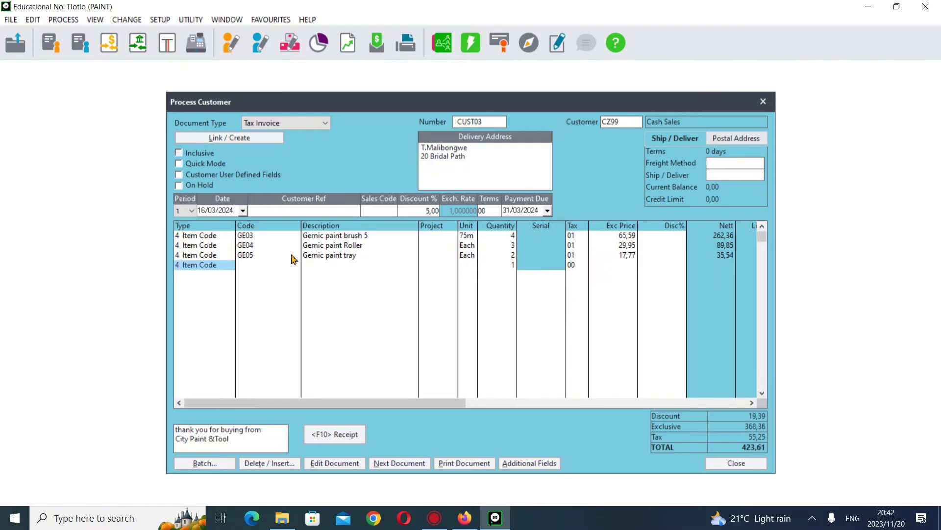
Check the next item in the question paper, add PL01, Plascon Micatex, with a quantity of 5 and complete the line.
mouse_move(477, 524)
mouse_move(481, 476)
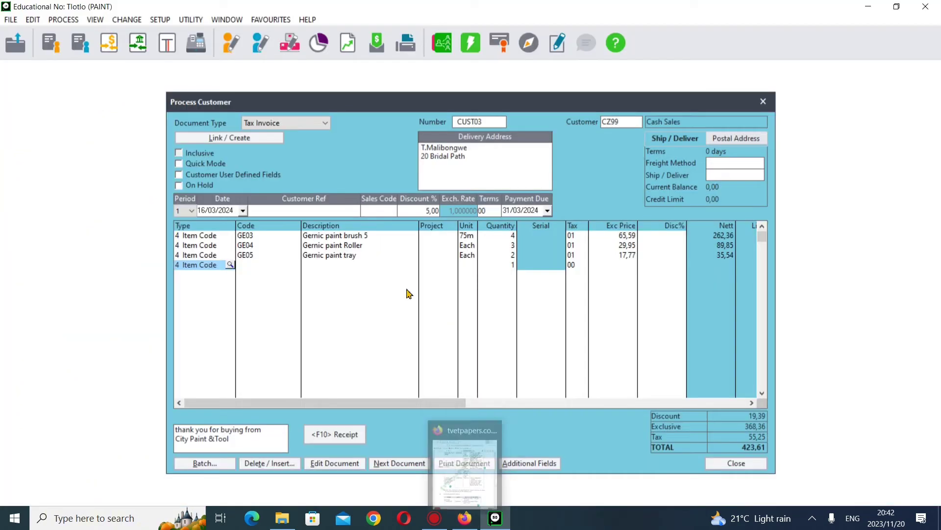
key("Return")
key("Return")
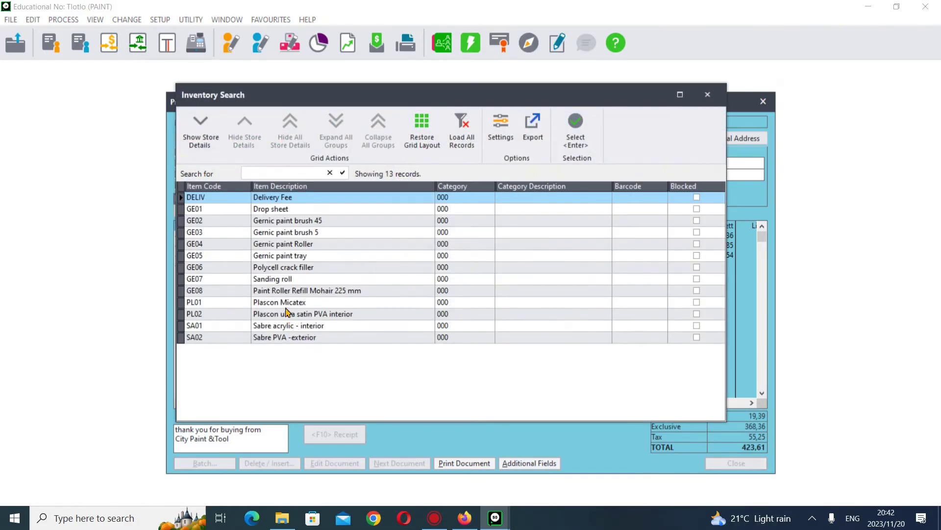
left_click(292, 304)
key("Return")
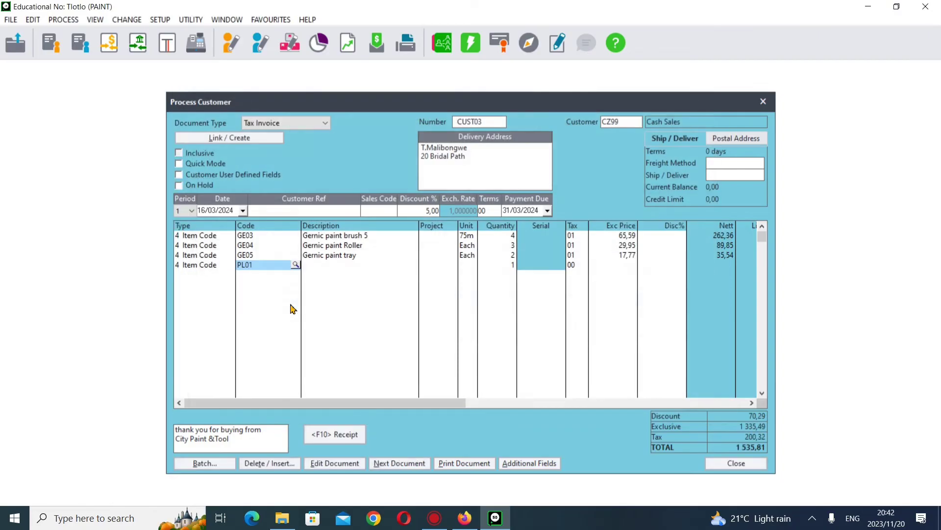
type("5")
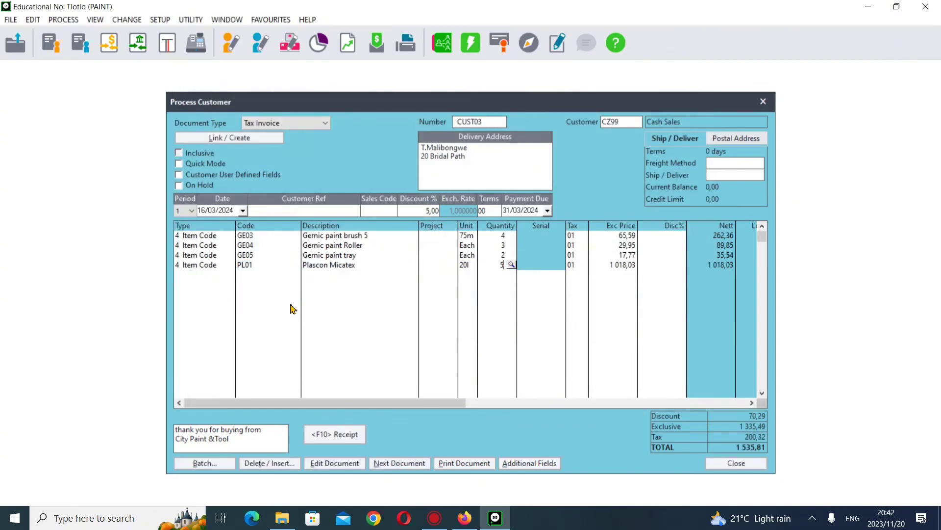
key("Return")
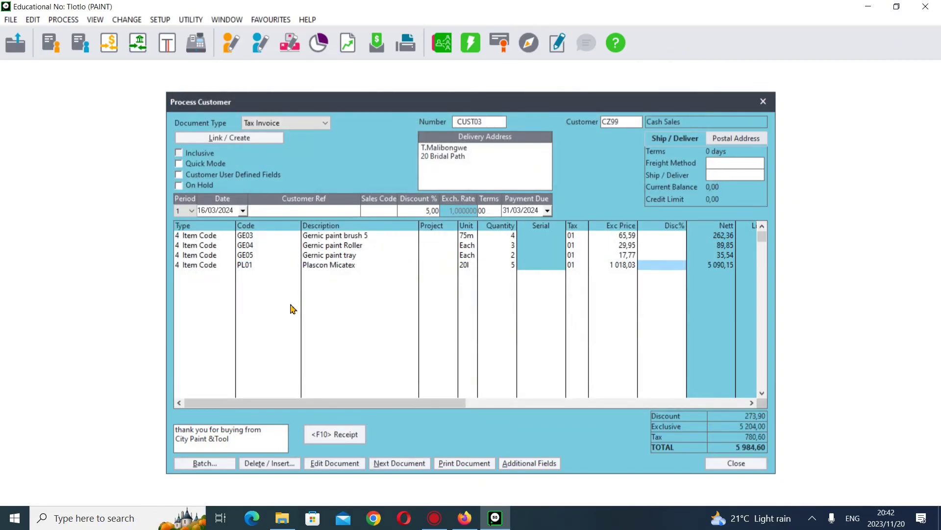
key("Return")
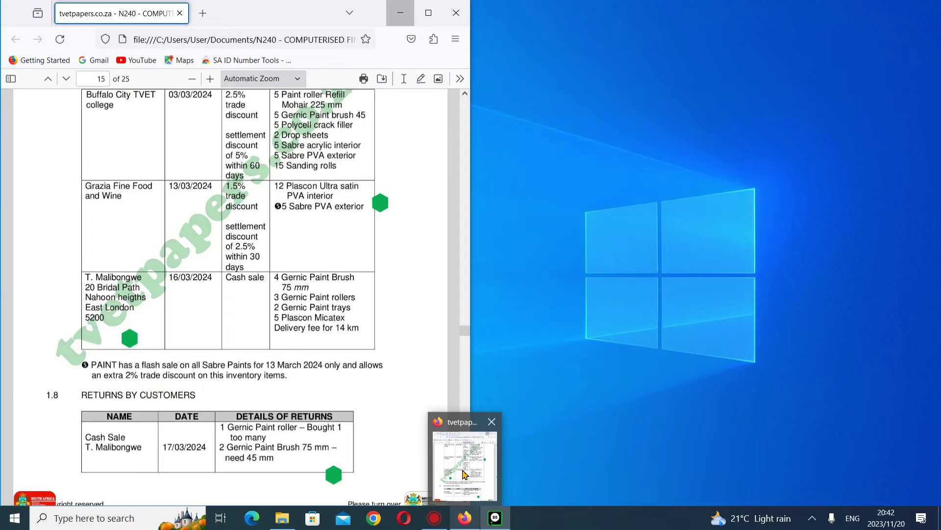
Add DELIV, Delivery Fee, as the fifth invoice line with a quantity of 14 for the kilometres in the question paper, and complete the line.
key("Return")
key("Return")
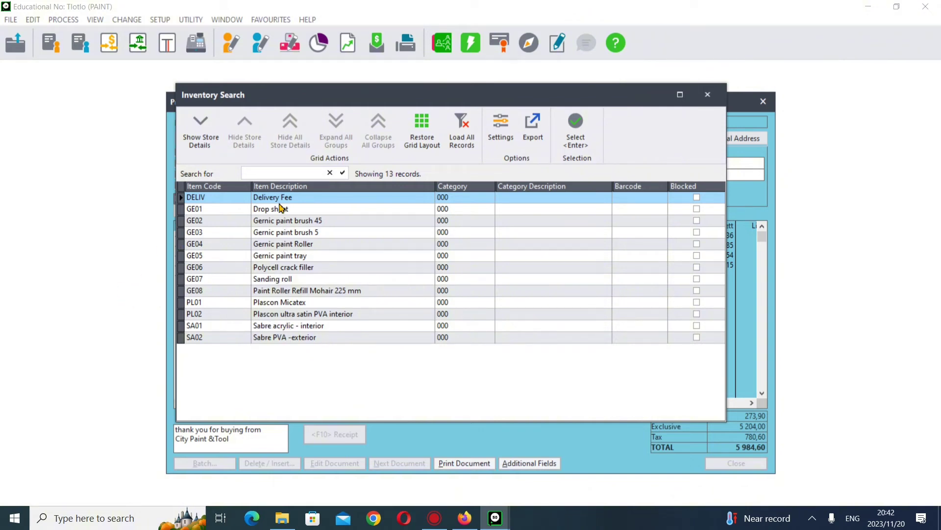
key("Return")
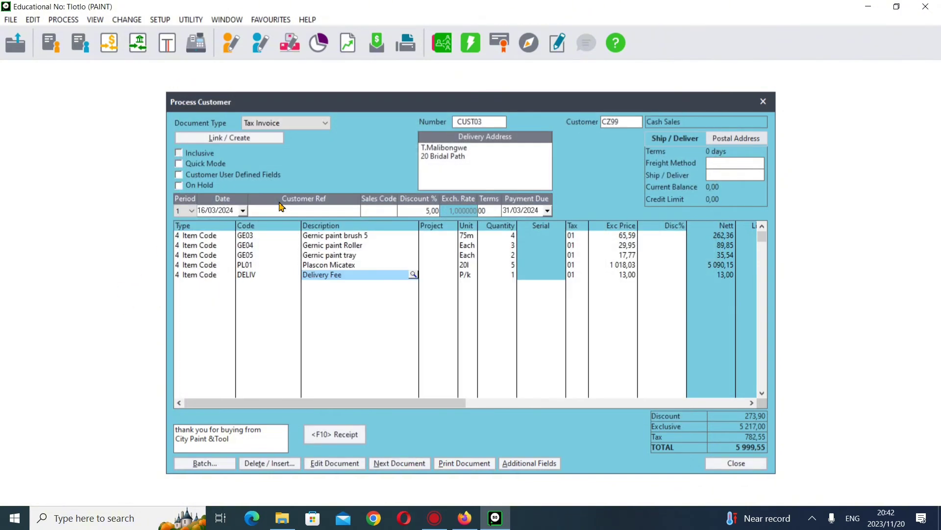
key("Return")
key("Return")
key("Return")
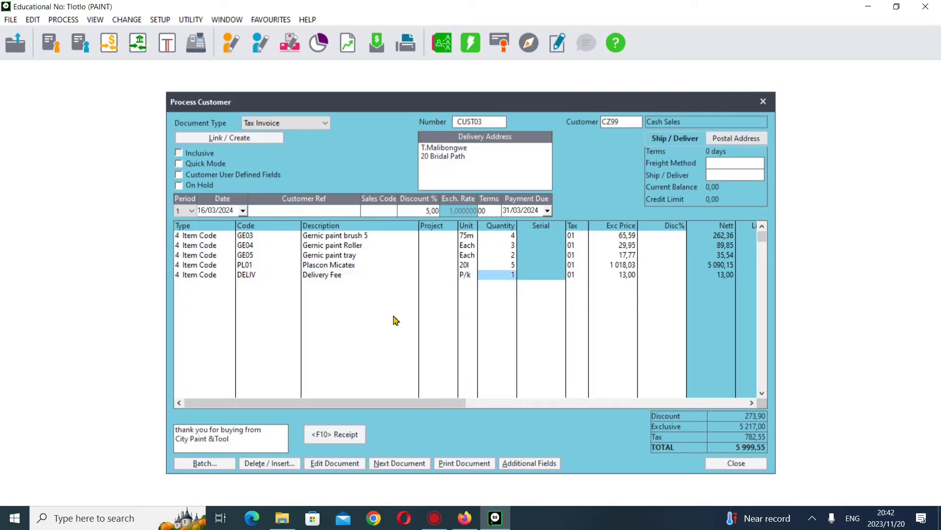
type("14")
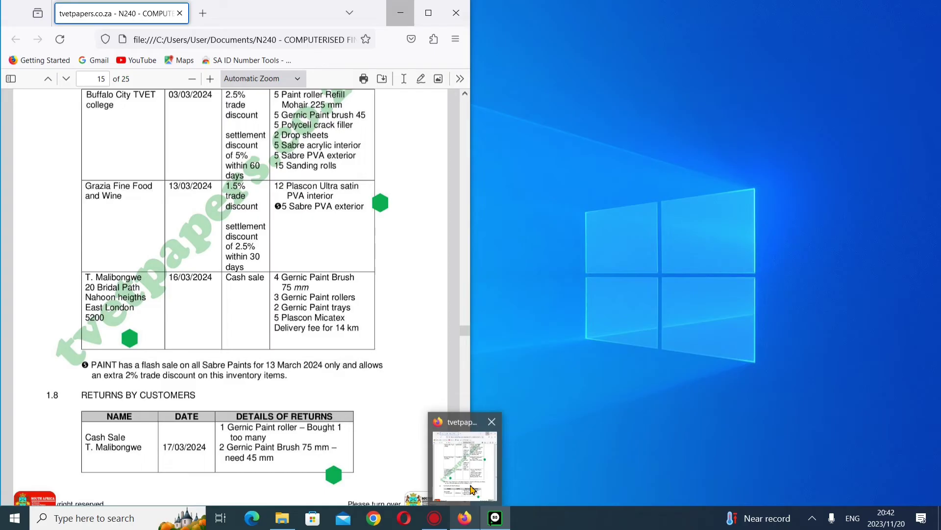
key("Tab")
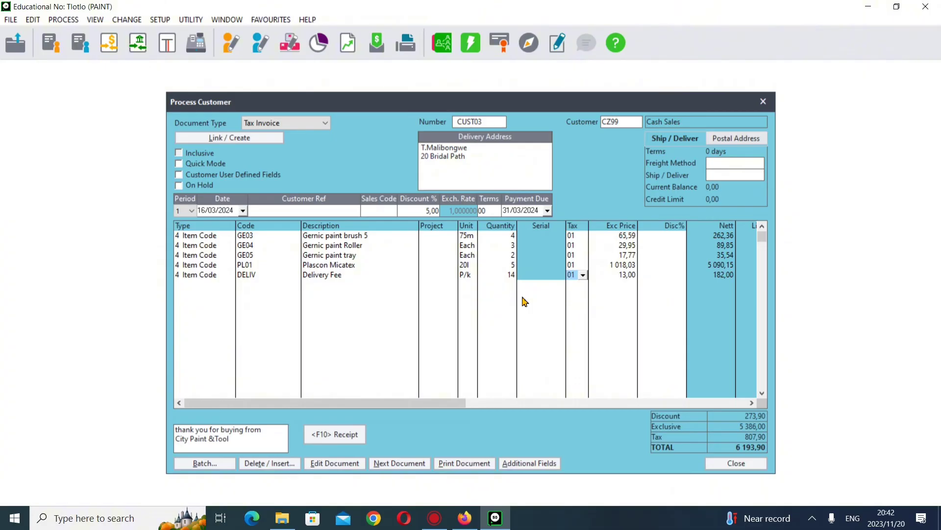
key("Tab")
key("Tab")
key("Tab")
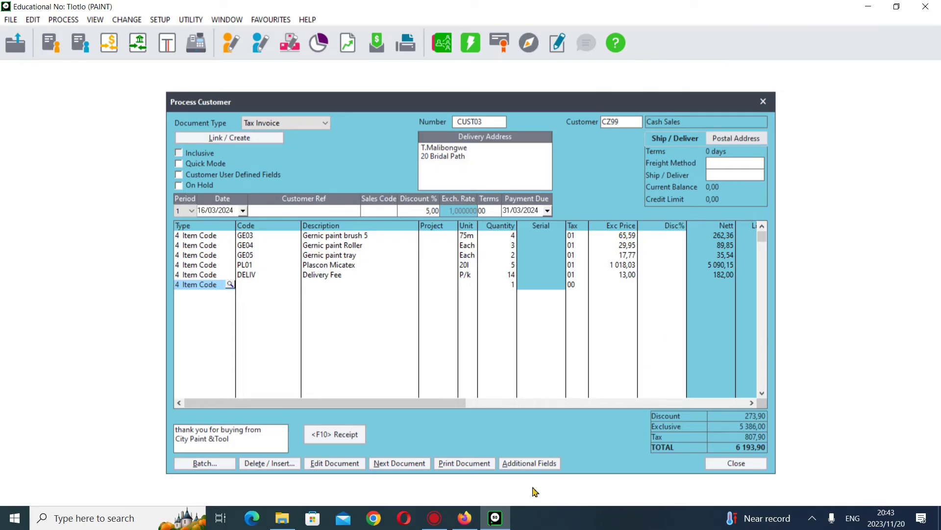
Review the cash sales rules in section 1.7 of the question paper and arrange the paper and the invoice side by side.
left_click(465, 518)
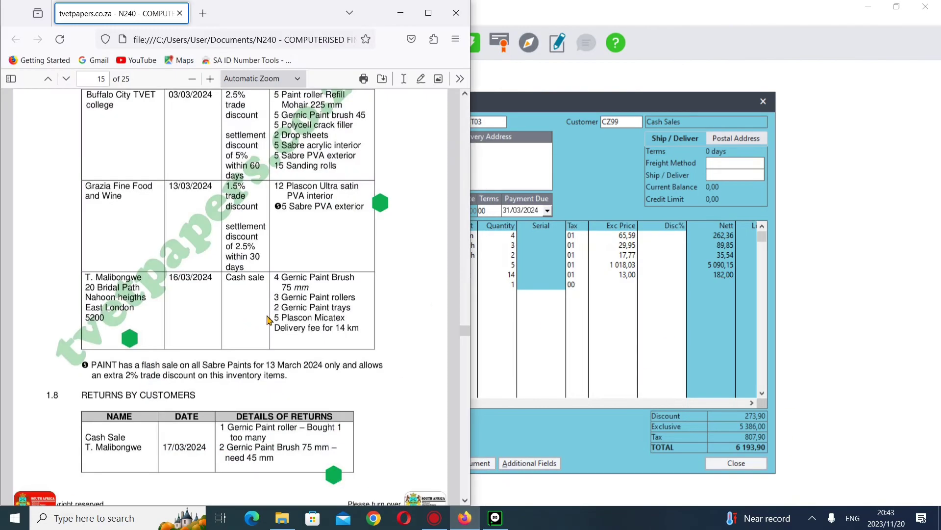
scroll(314, 336, "up", 2)
scroll(314, 336, "up", 1)
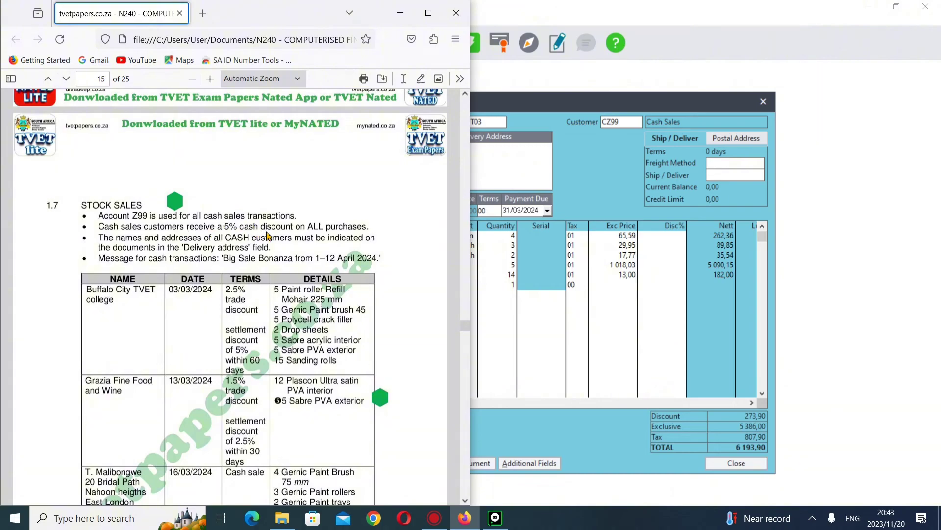
left_click_drag(300, 23, 523, 365)
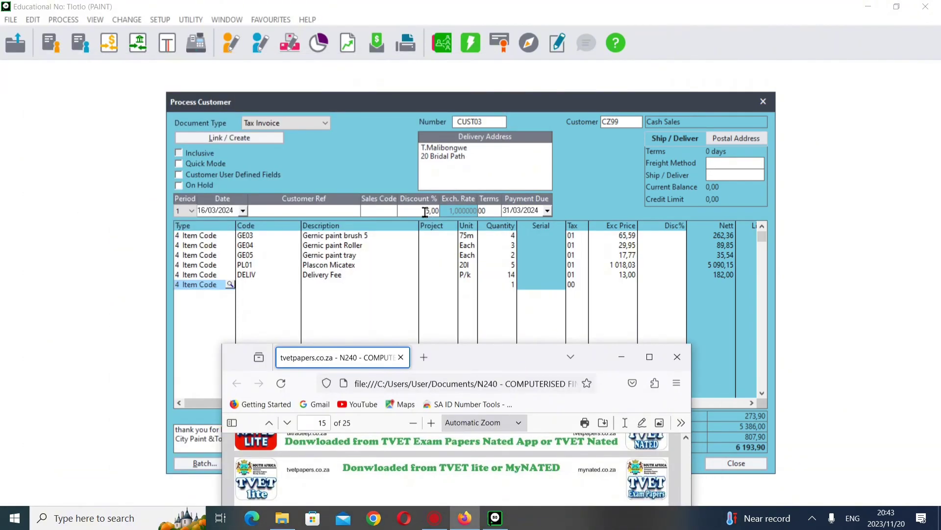
left_click_drag(451, 359, 448, 185)
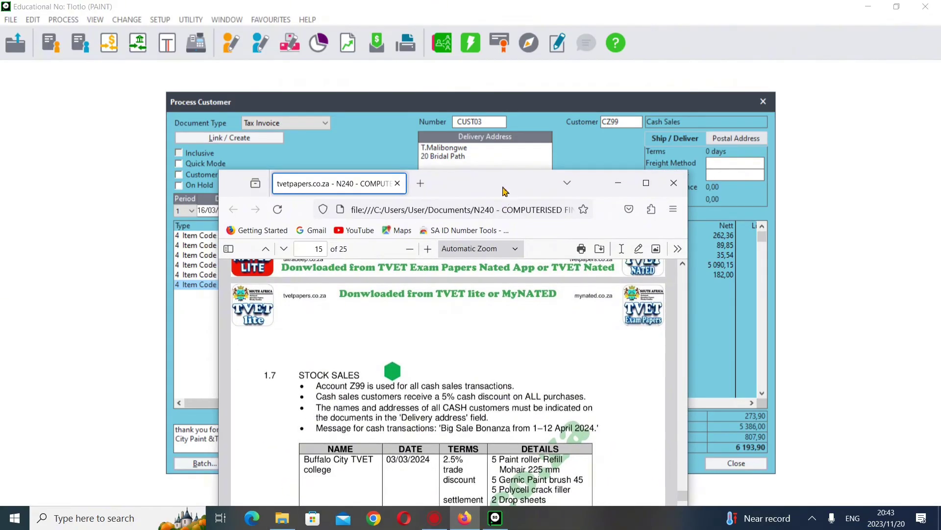
left_click_drag(506, 191, 181, 82)
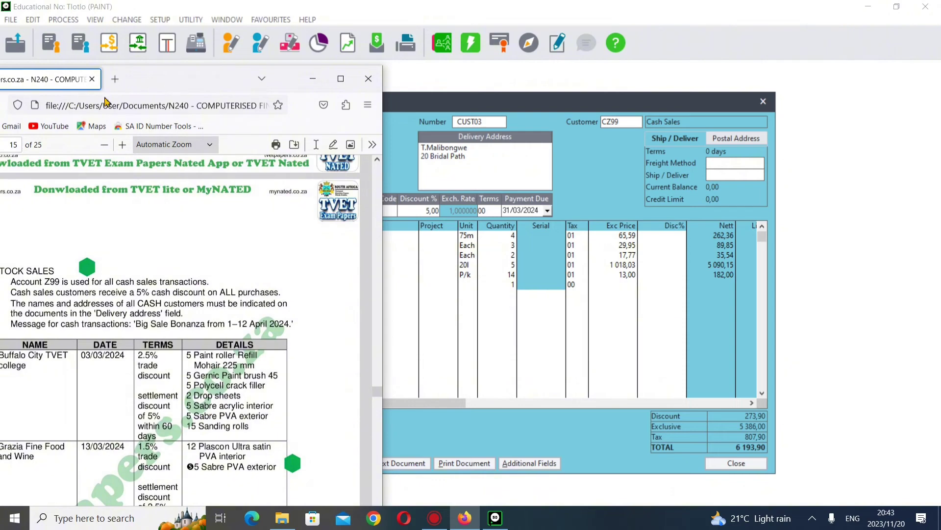
left_click_drag(106, 101, 1, 103)
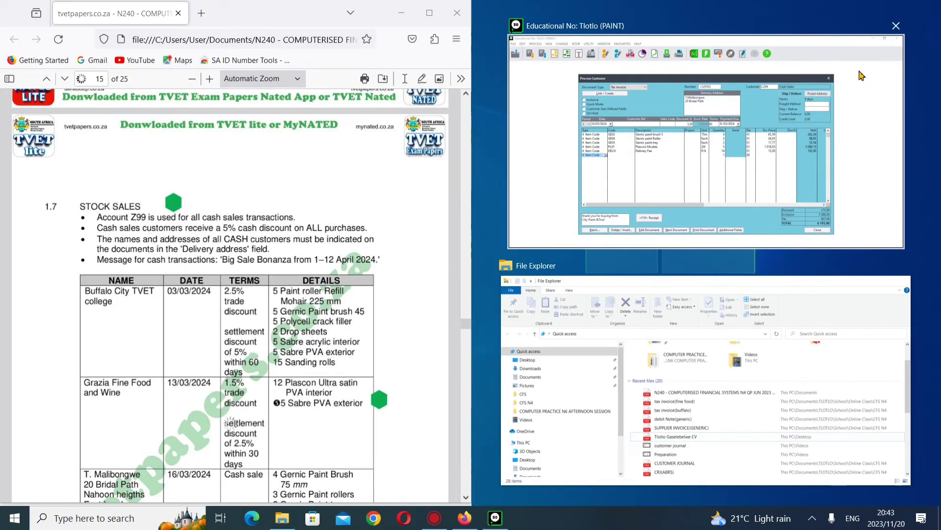
left_click(861, 75)
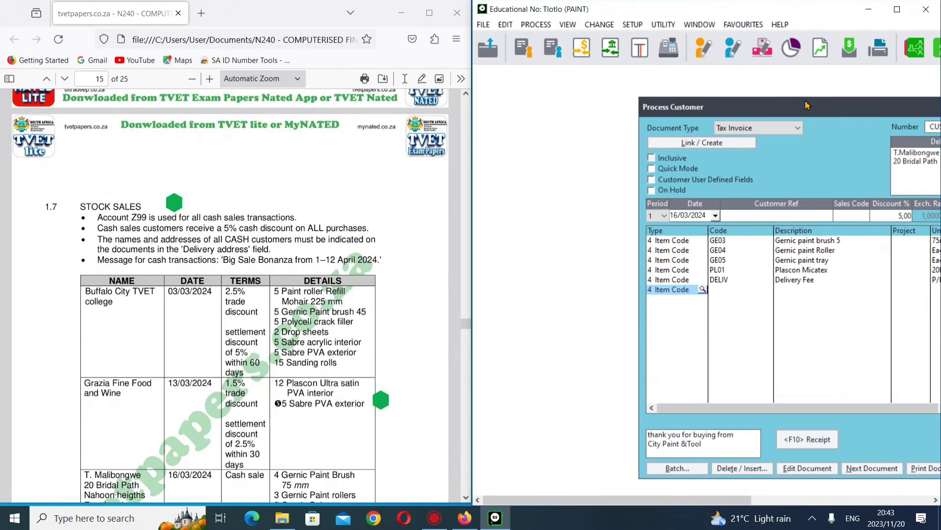
left_click_drag(807, 106, 630, 71)
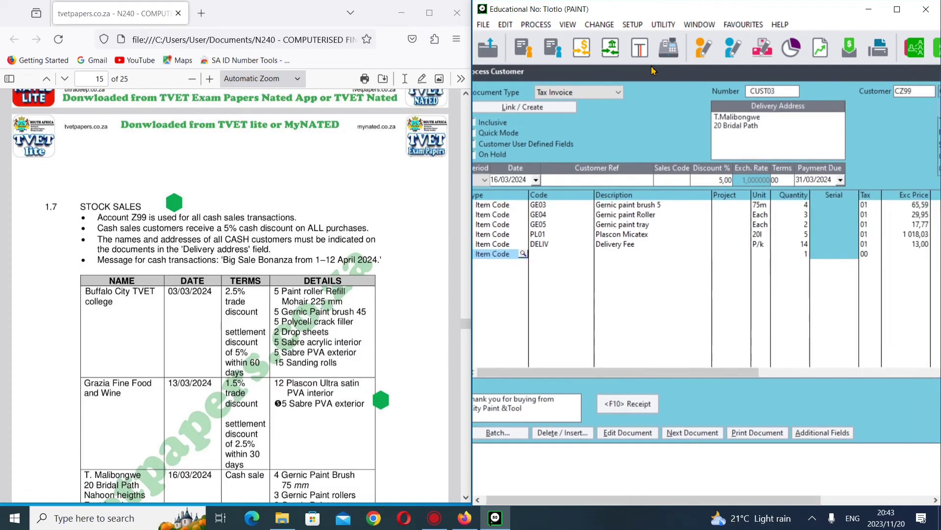
Complete the invoice's delivery address with the cash customer's suburb, city and postal code from the question paper.
left_click(768, 127)
left_click(771, 135)
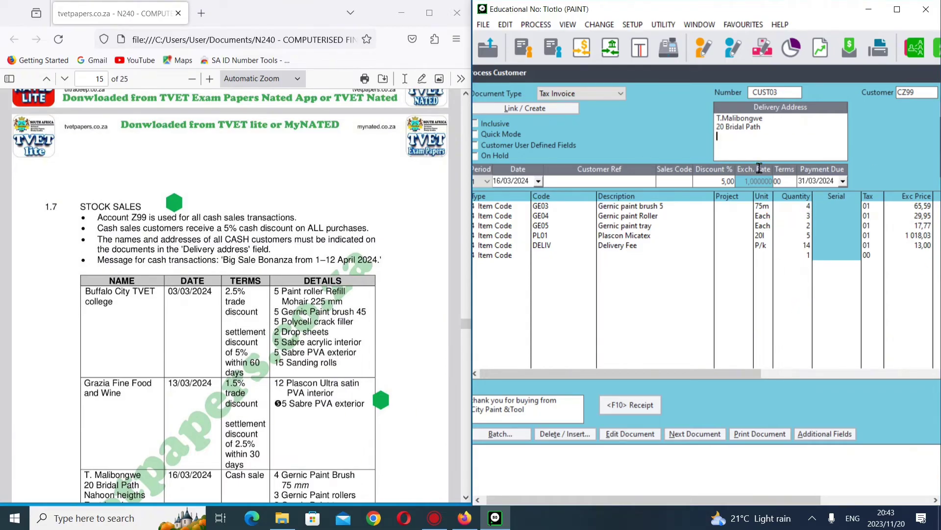
scroll(335, 234, "down", 3)
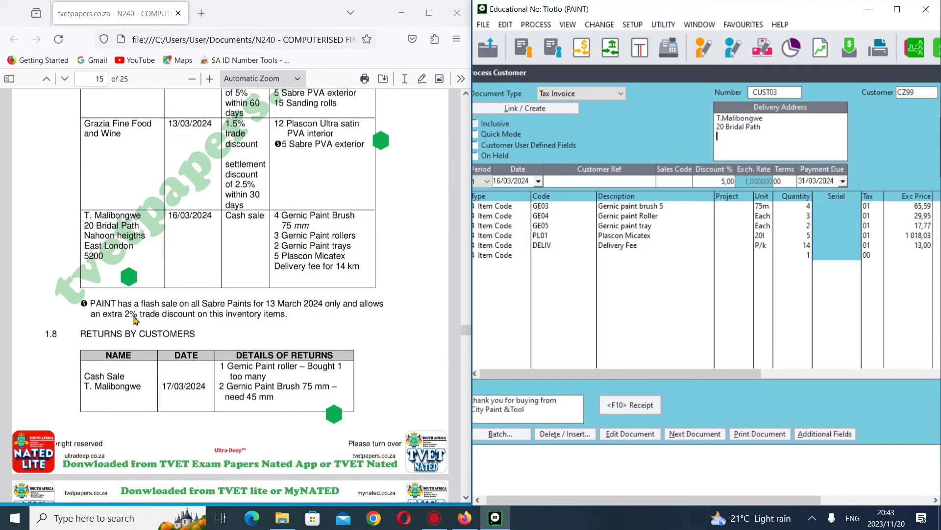
scroll(141, 313, "down", 3)
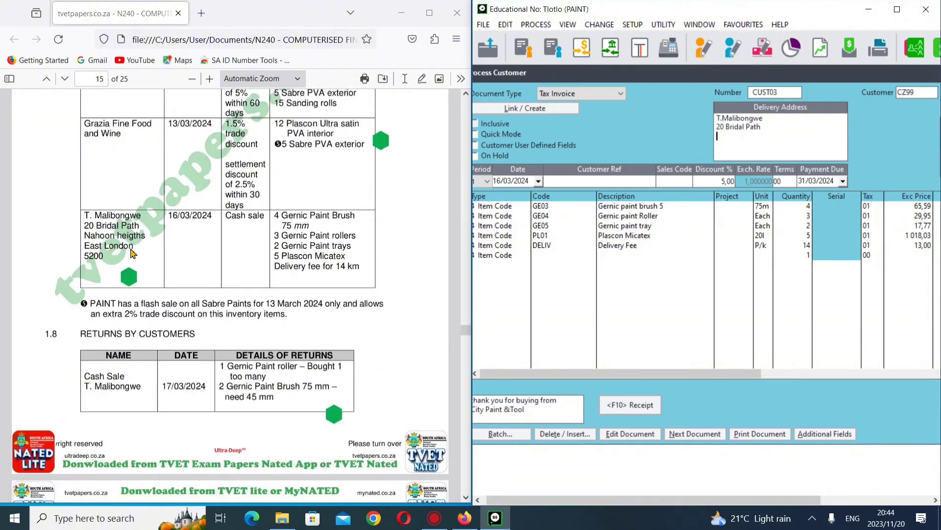
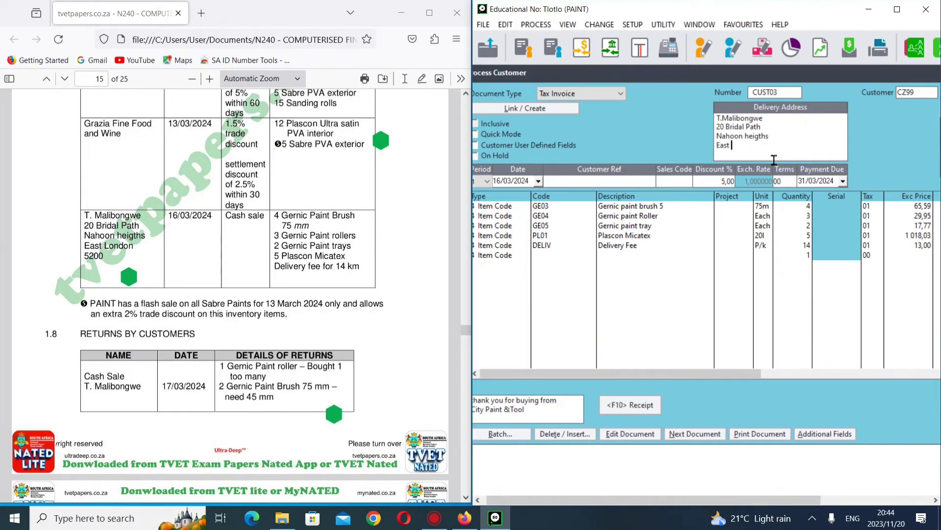
type("ondon")
Maximise the accounting window, check the required message for cash transactions in section 1.7 of the question paper, and return to the invoice.
left_click_drag(814, 19, 719, 2)
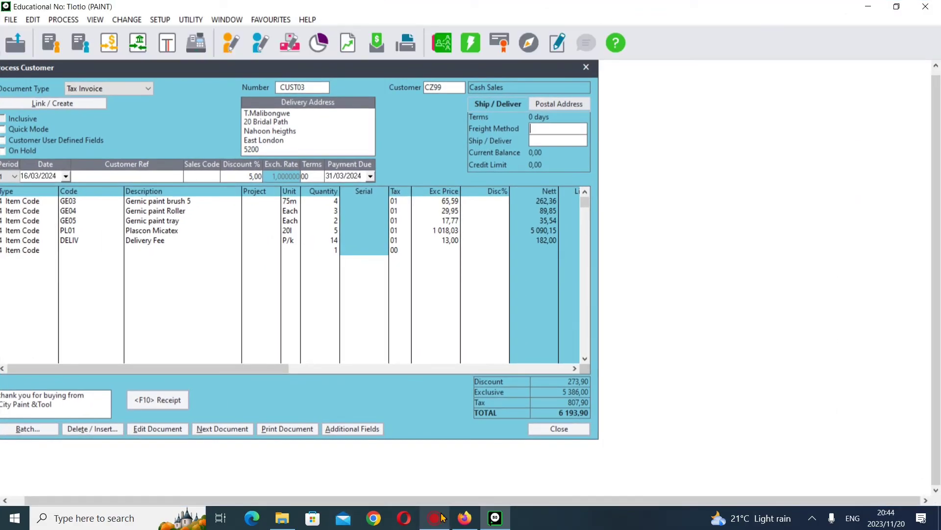
left_click(460, 518)
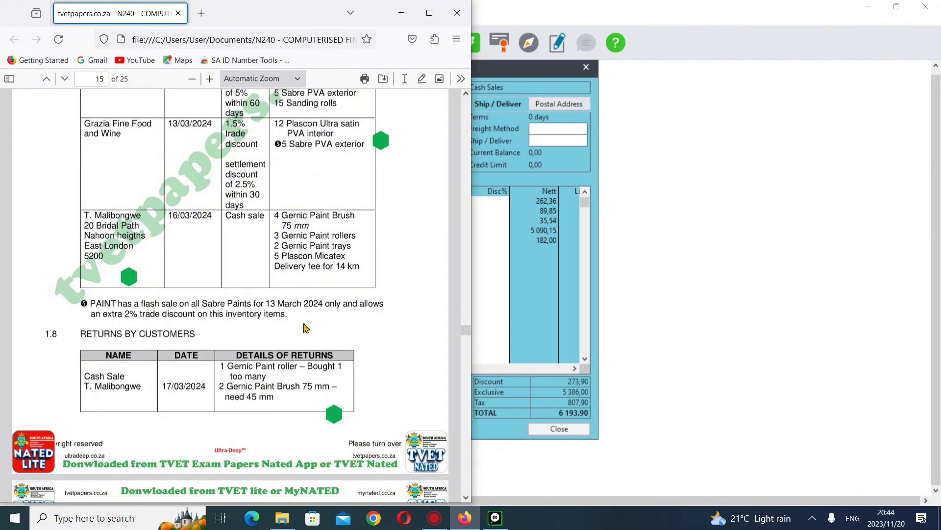
scroll(264, 270, "up", 3)
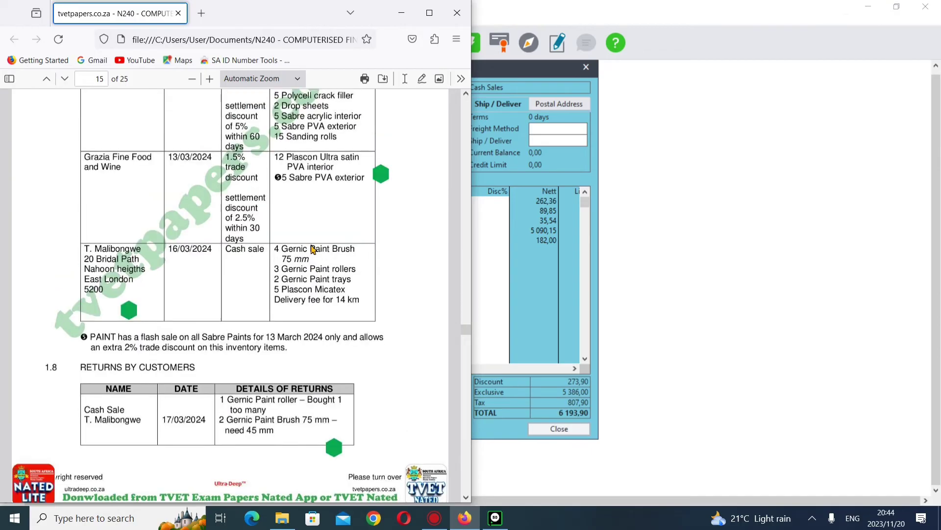
scroll(298, 269, "up", 2)
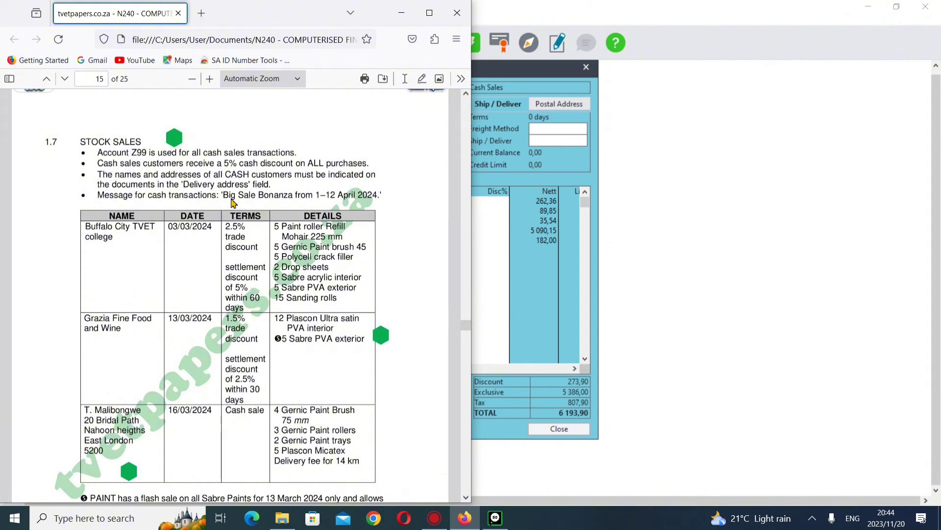
left_click(622, 20)
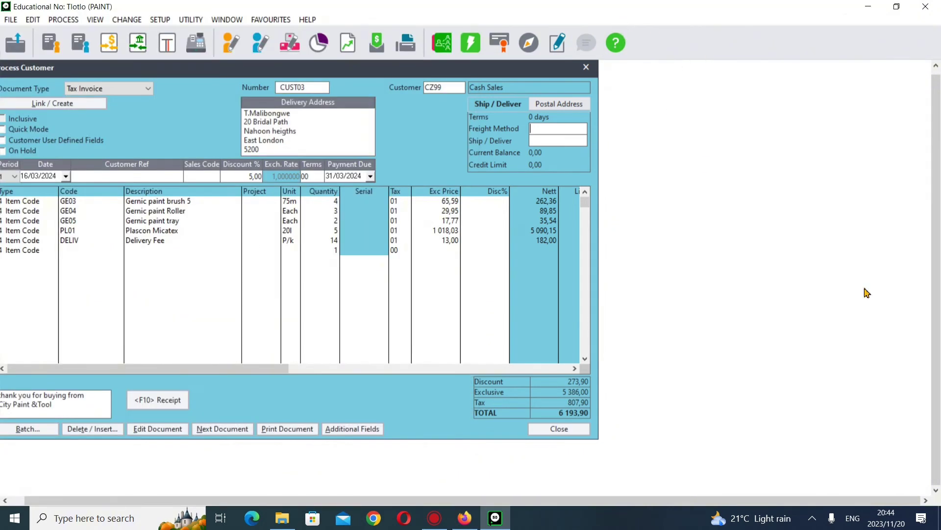
Arrange the question paper beside the accounting window and reposition the invoice so its message box is in view.
left_click(464, 517)
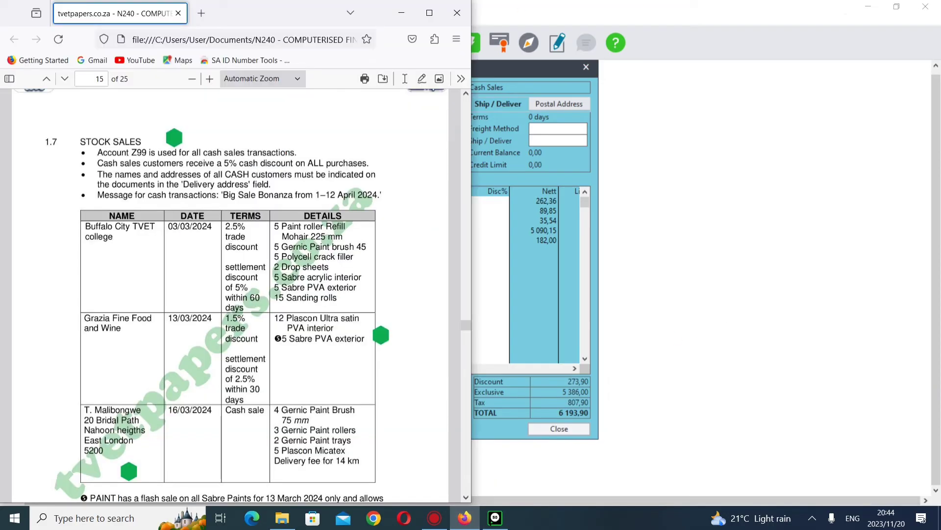
left_click_drag(307, 18, 1, 2)
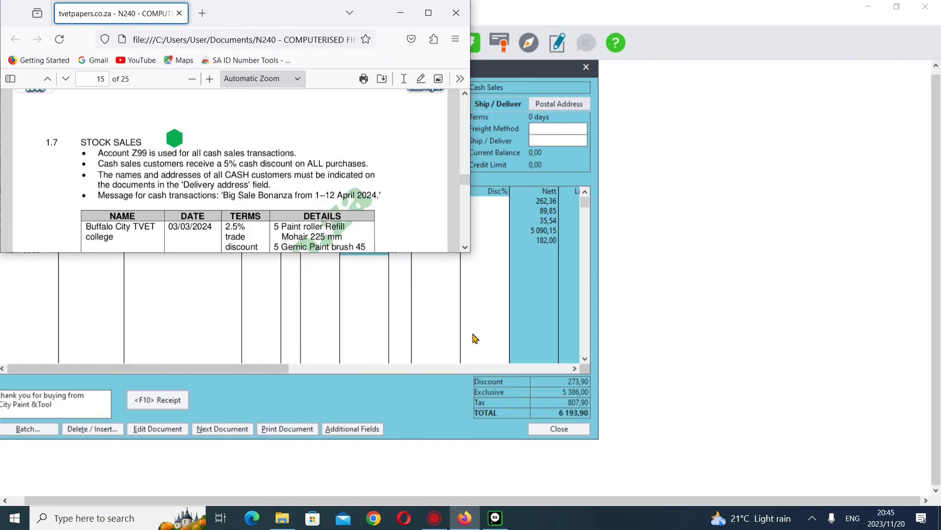
left_click_drag(519, 67, 741, 152)
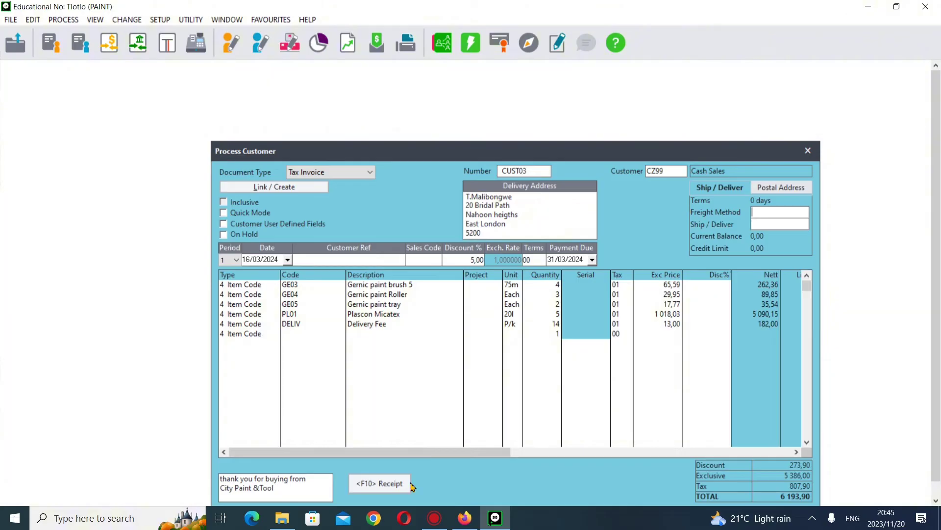
left_click(465, 518)
scroll(657, 390, "down", 1)
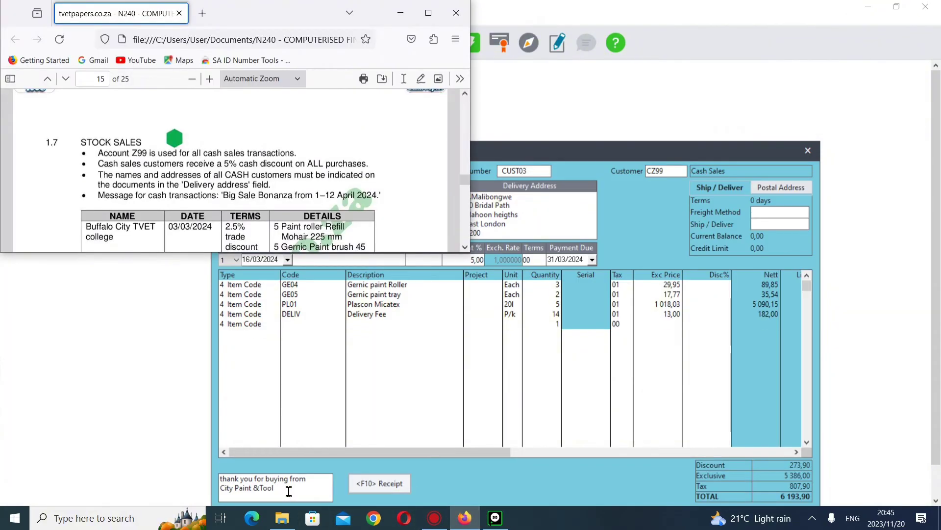
key("alt+Tab")
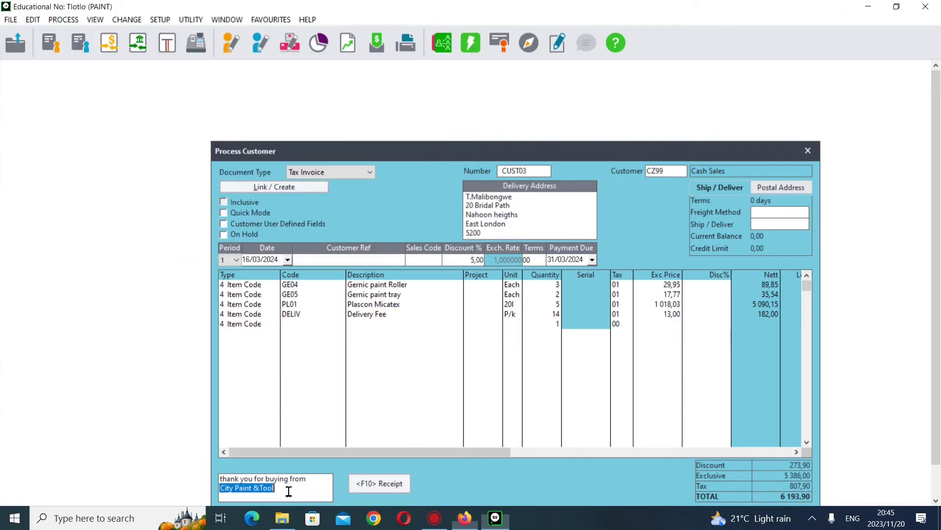
left_click(465, 518)
key("super+Left")
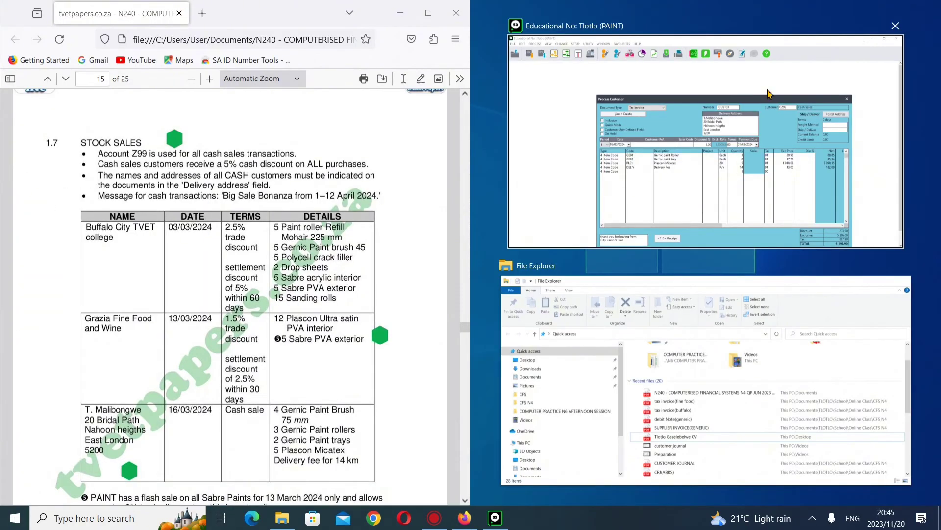
left_click(785, 77)
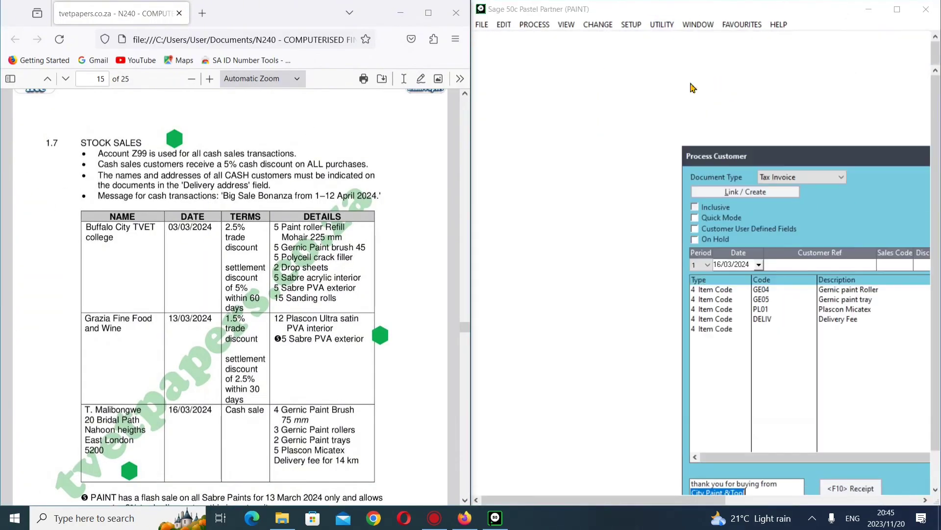
left_click_drag(886, 154, 722, 83)
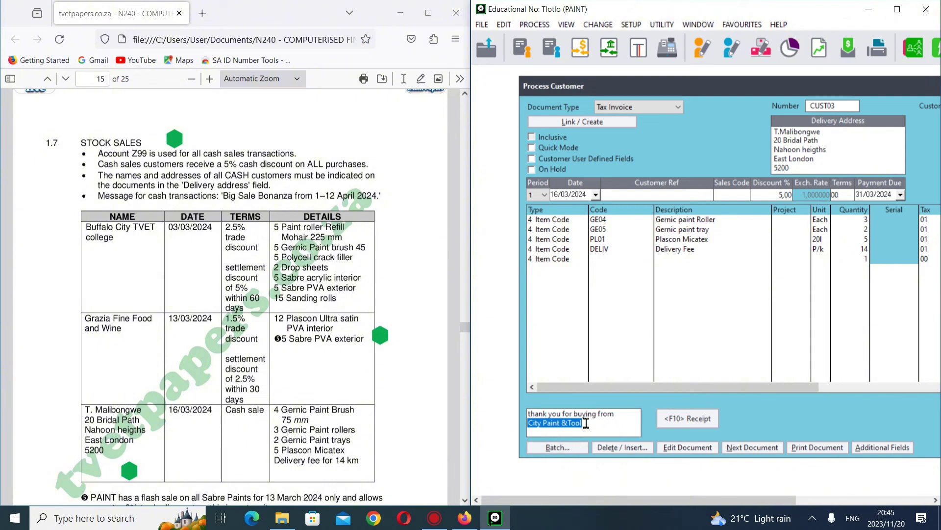
Replace the invoice's existing message with "Big Sale Bonanza From 1-12 April 2024".
key("BackSpace")
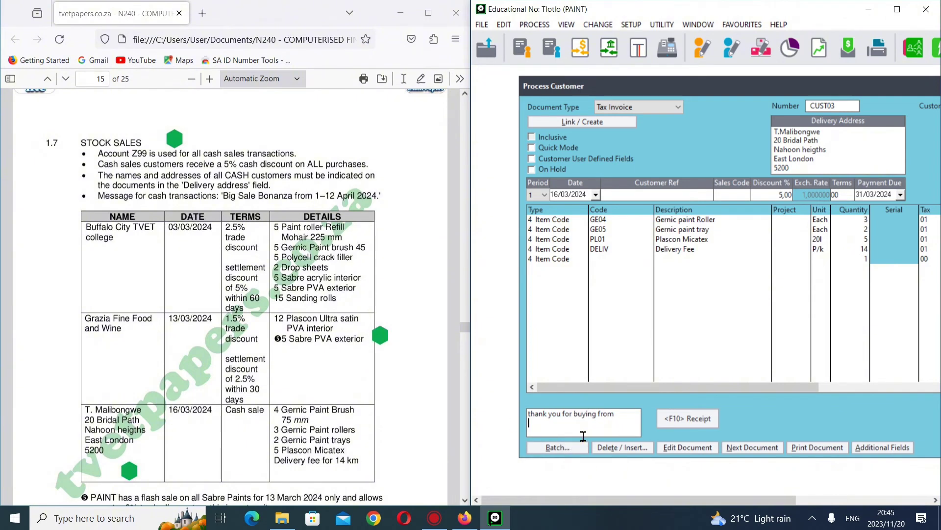
left_click(631, 418)
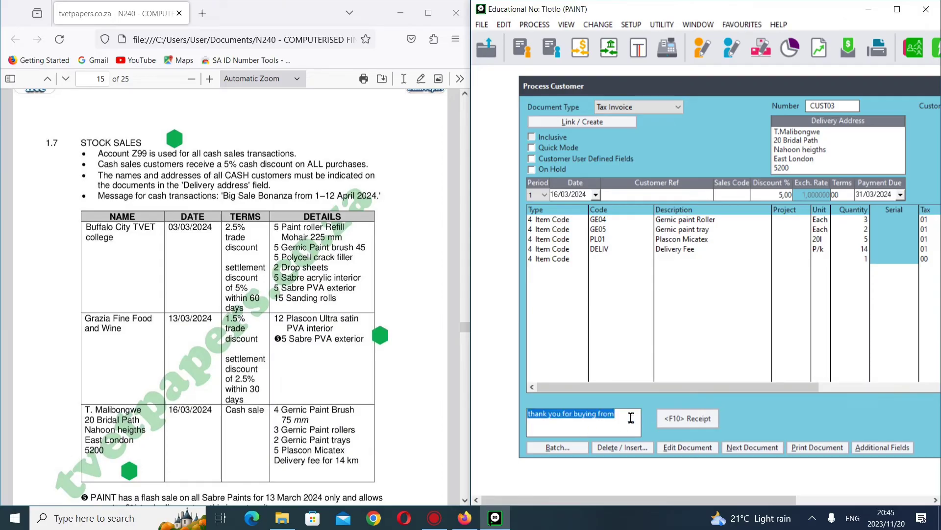
key("BackSpace")
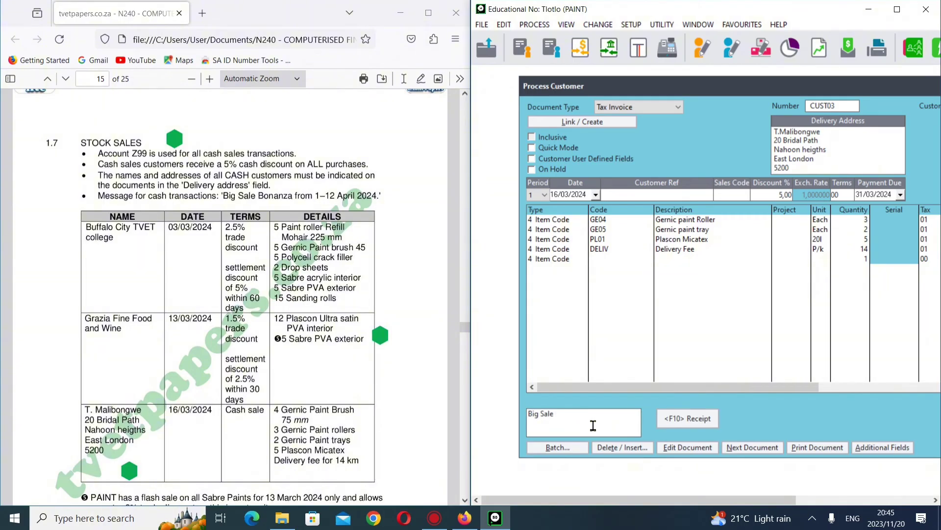
type("Bo")
type("nanza")
type("12")
type("April ")
type("2024")
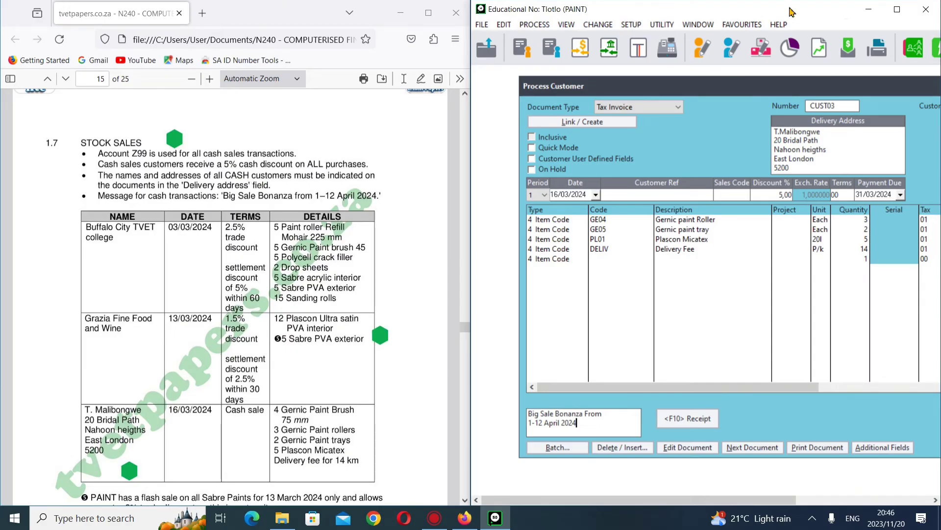
Check the cash sale in the question paper, finish the invoice and print it to a PDF named "Tax invoice(cash sales)".
scroll(284, 260, "down", 4)
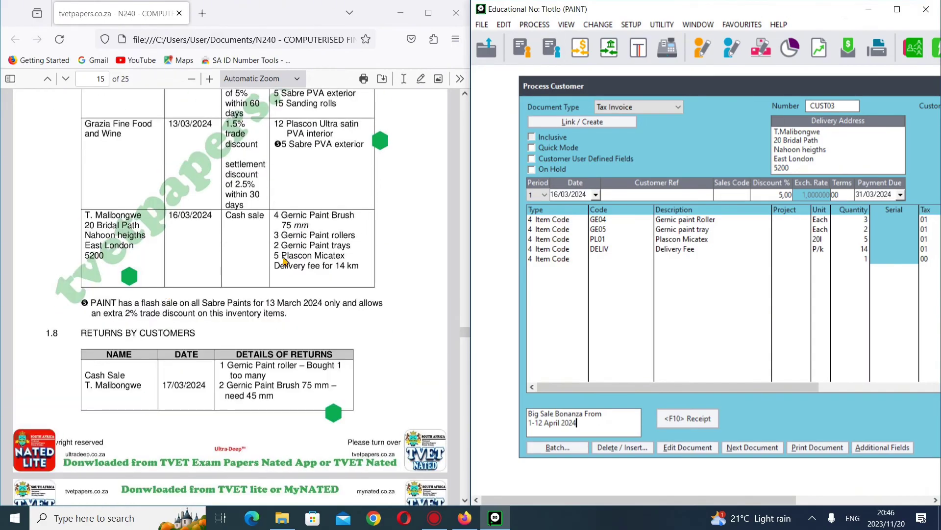
scroll(241, 302, "up", 1)
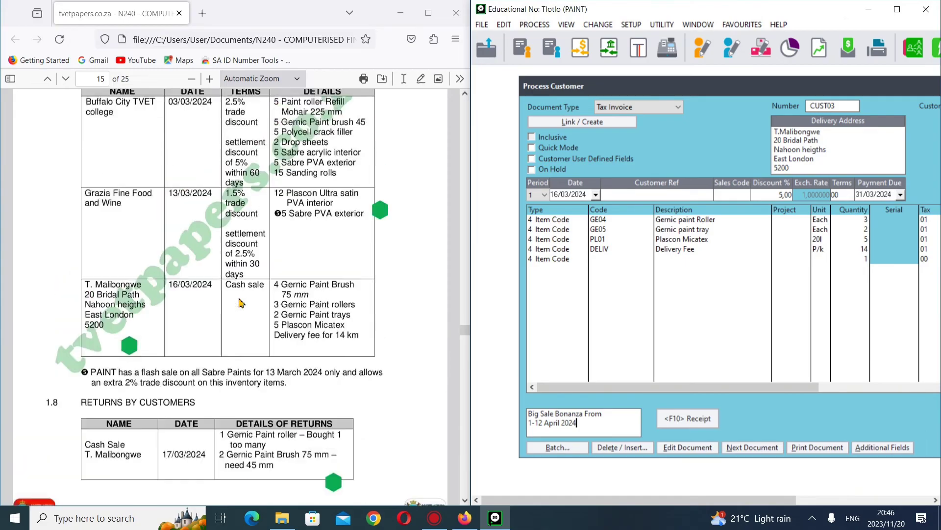
scroll(241, 303, "up", 3)
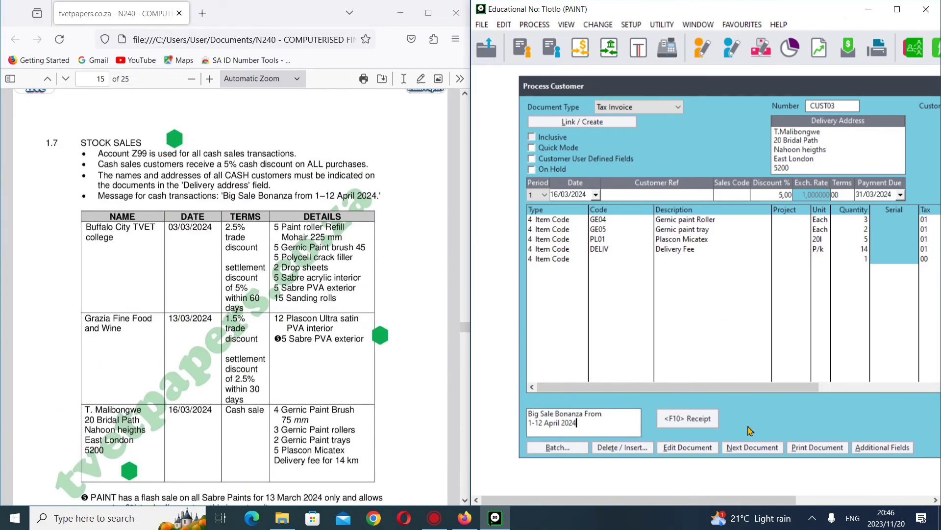
left_click(759, 449)
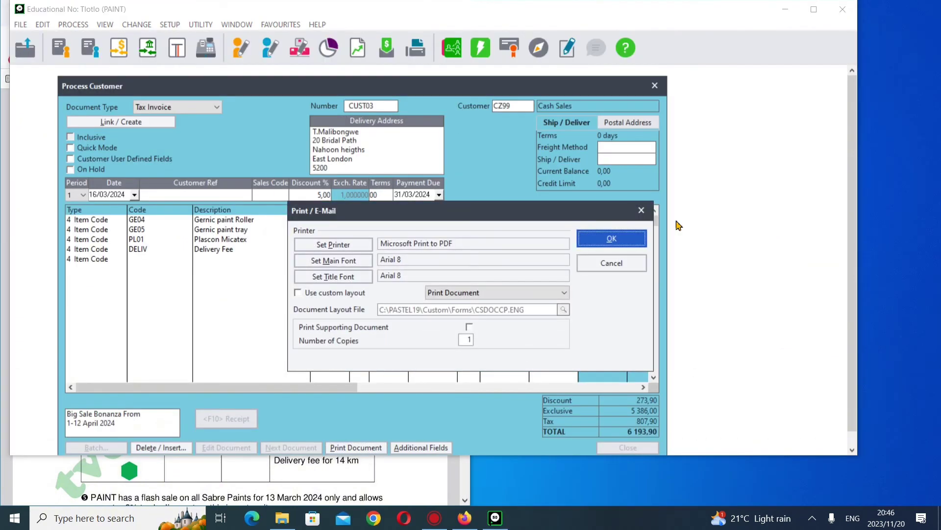
left_click(612, 237)
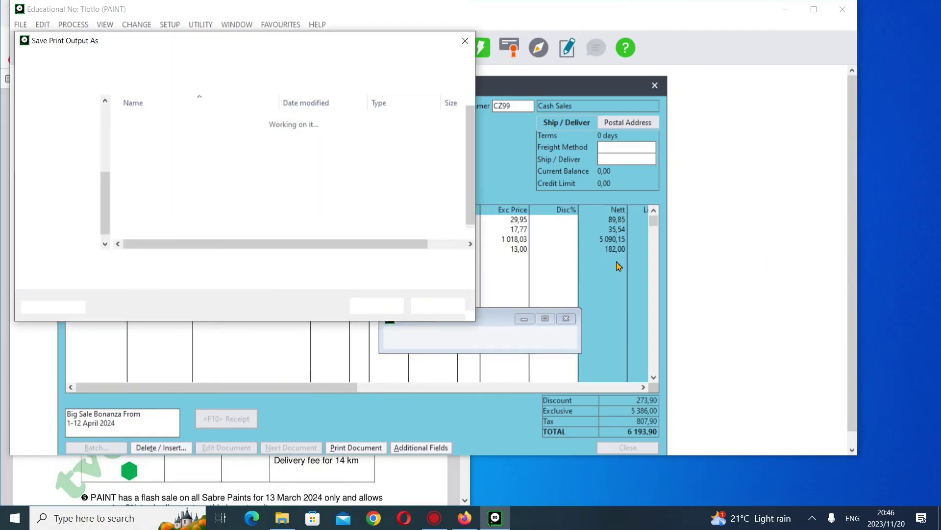
type("T")
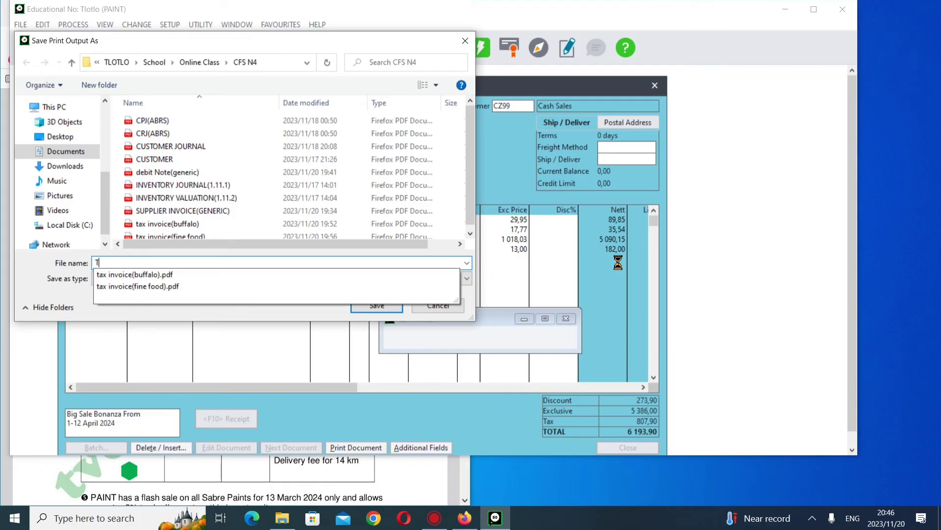
type("ax invoice(cash sales")
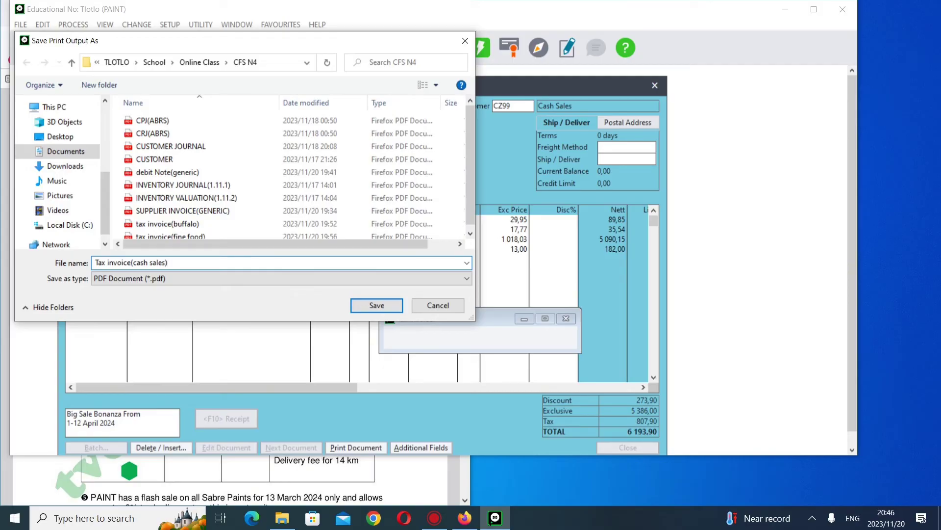
left_click(391, 308)
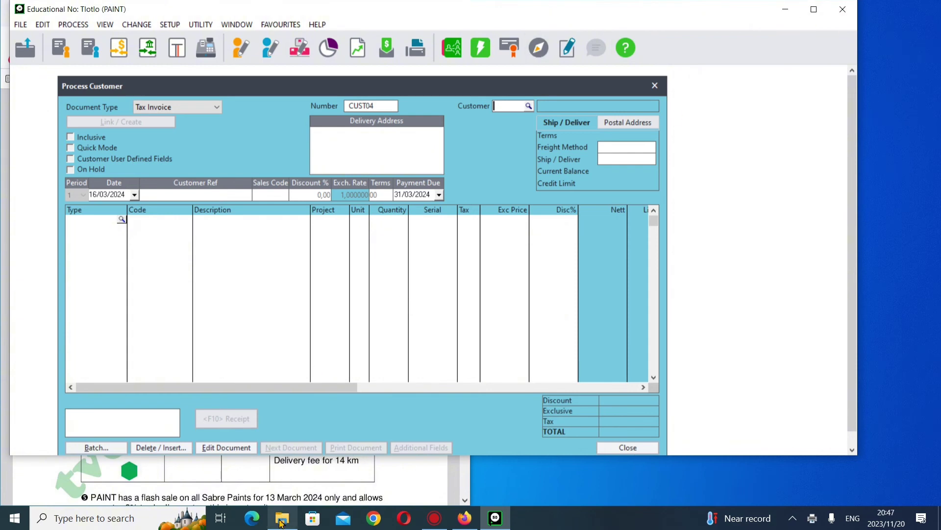
Switch to File Explorer and open the CFS N4 folder under School and Online Class in Documents.
mouse_move(282, 524)
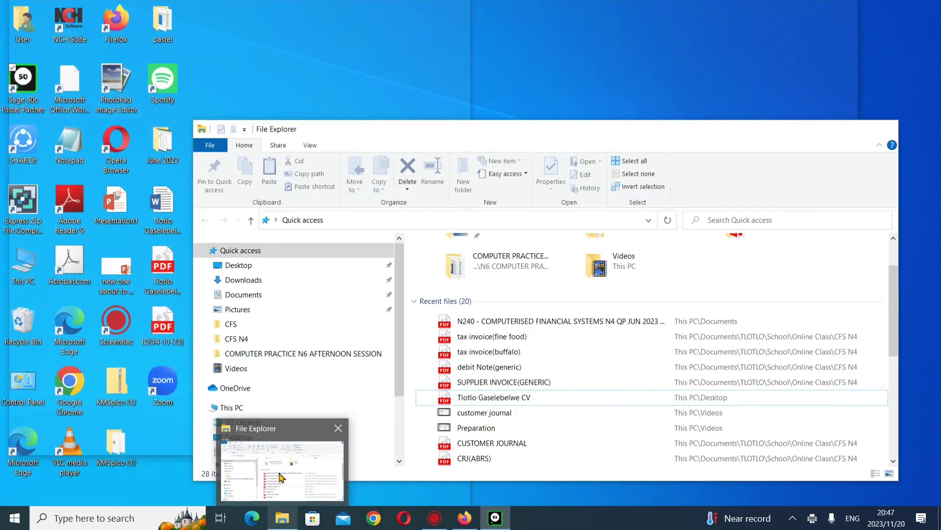
left_click(282, 471)
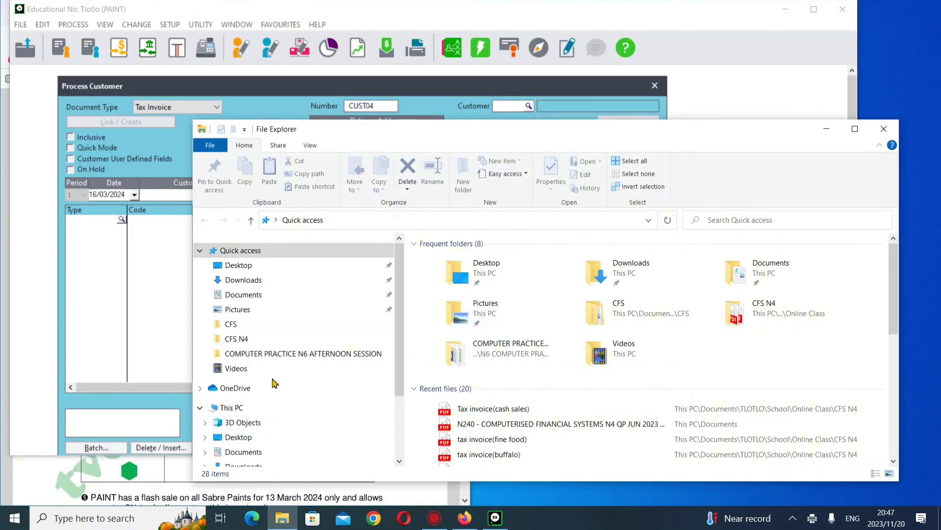
left_click(270, 452)
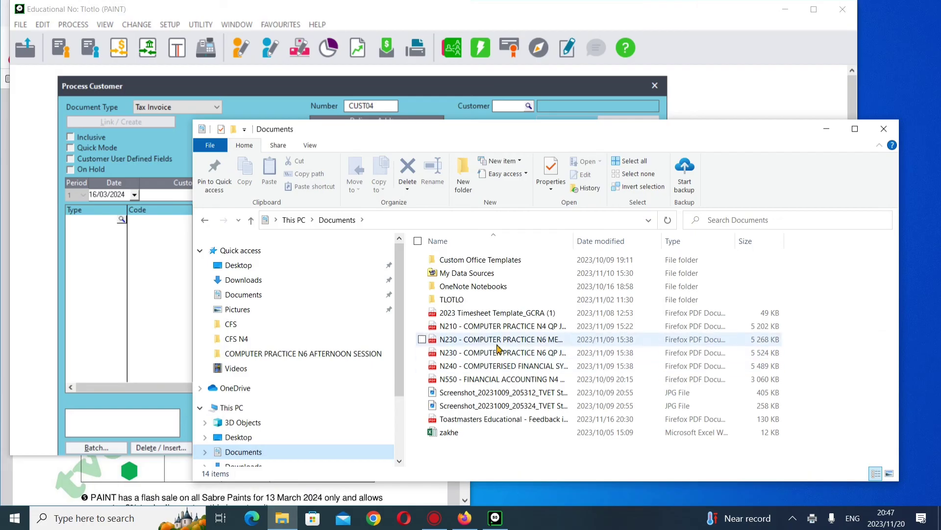
double_click(485, 300)
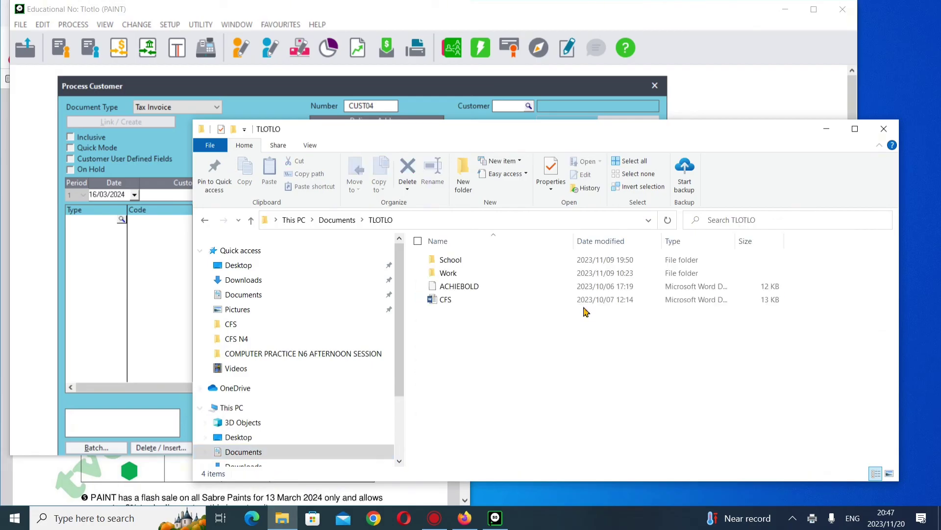
double_click(429, 261)
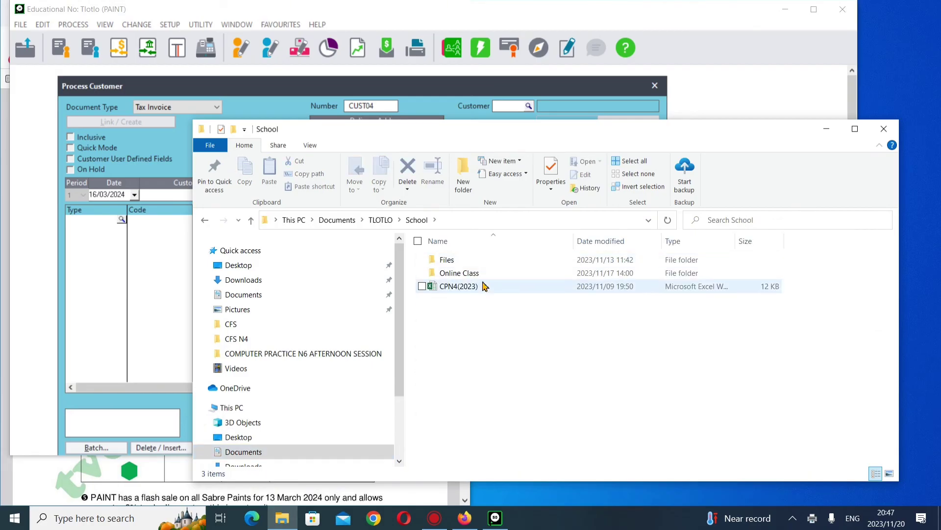
double_click(484, 275)
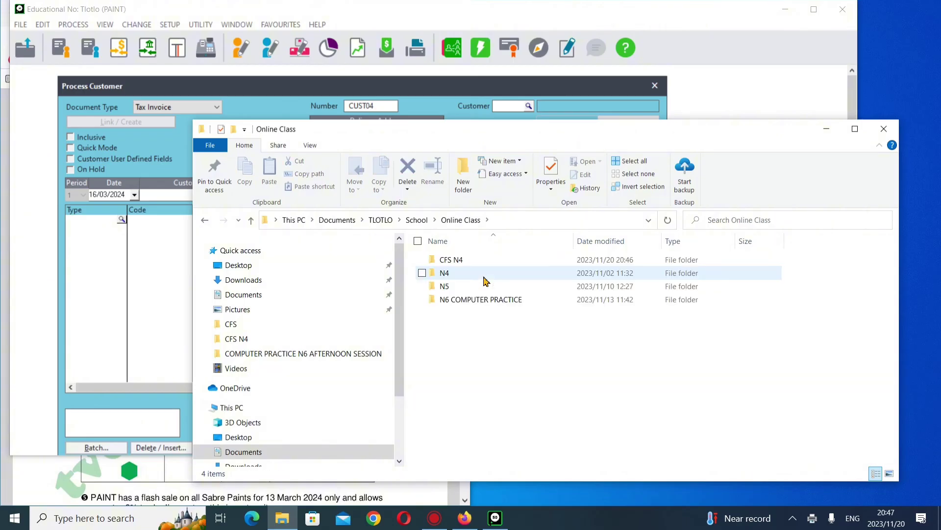
double_click(491, 263)
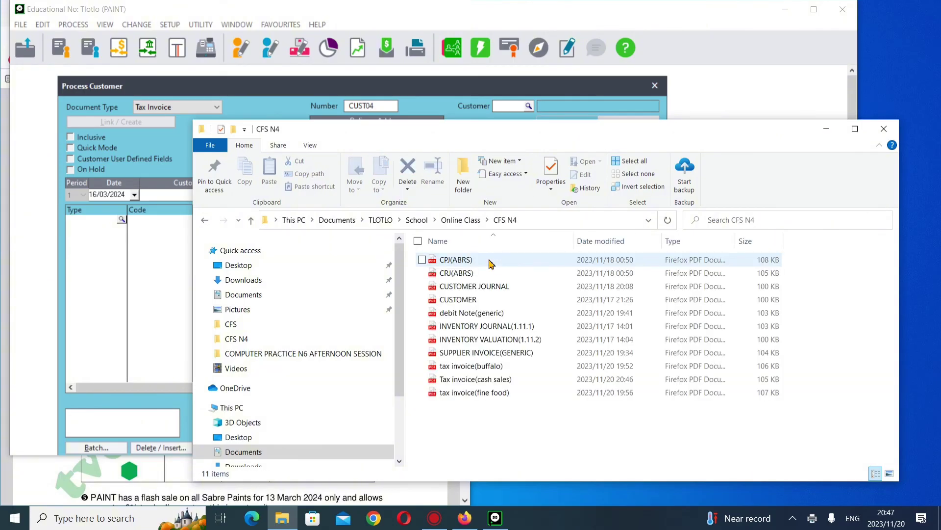
Open the SUPPLIER INVOICE(GENERIC) PDF, examine its lines and totals, and close it.
double_click(552, 357)
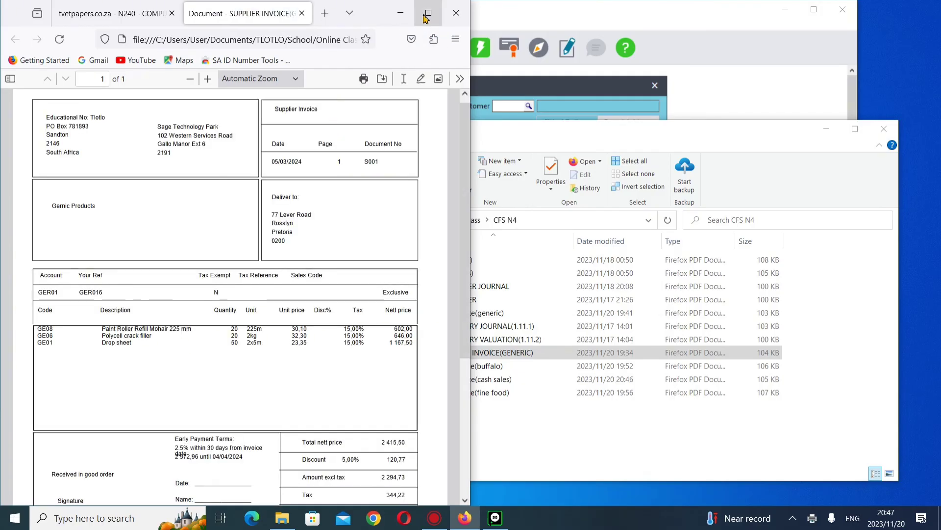
scroll(361, 222, "down", 3)
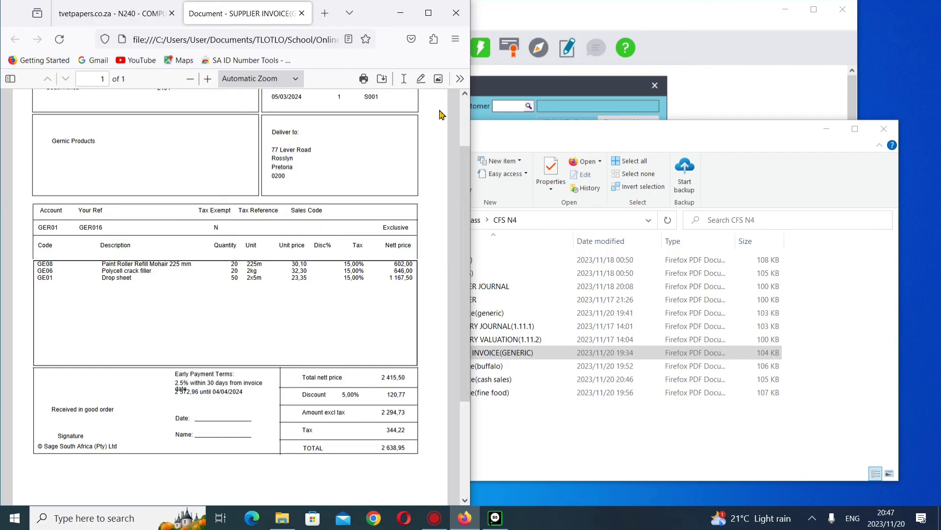
left_click(301, 13)
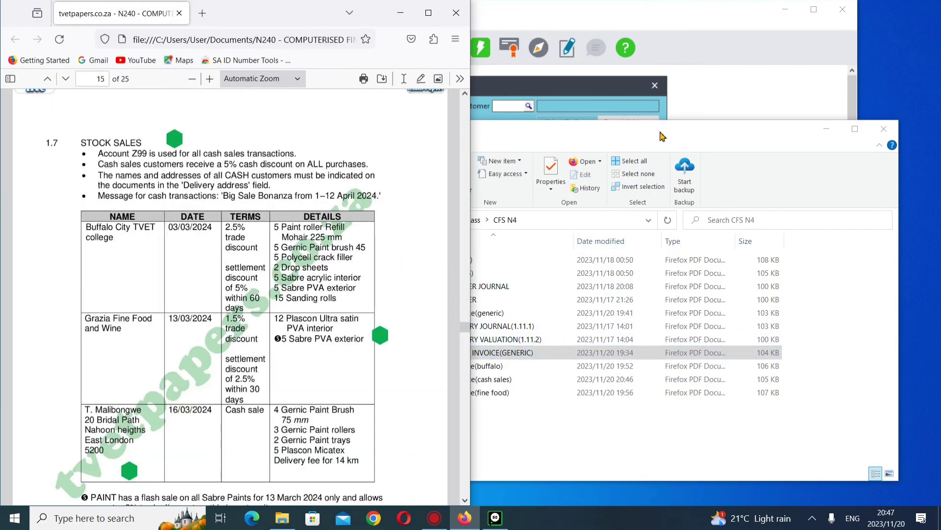
Move the folder window aside, open the debit Note(generic) PDF, and examine its item line, header and totals.
left_click_drag(660, 132, 735, 112)
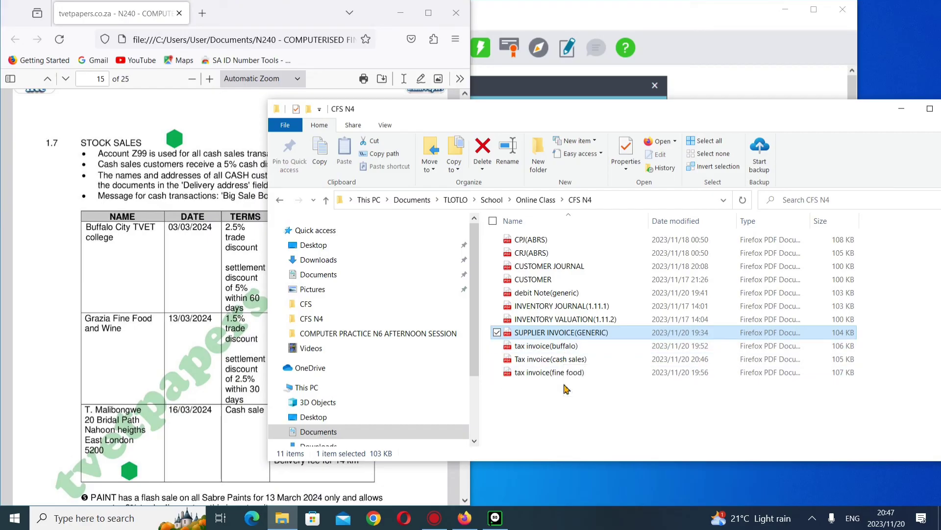
left_click(635, 293)
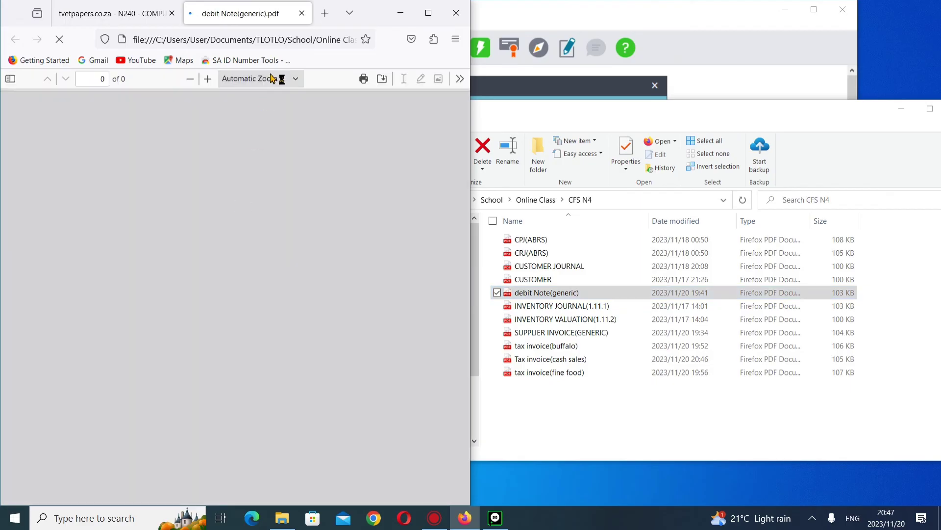
scroll(273, 240, "down", 3)
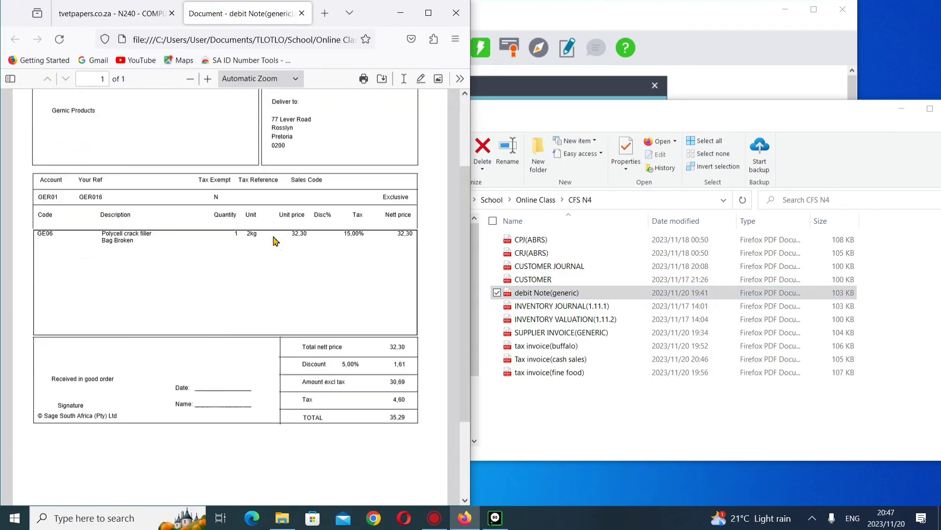
scroll(274, 240, "up", 1)
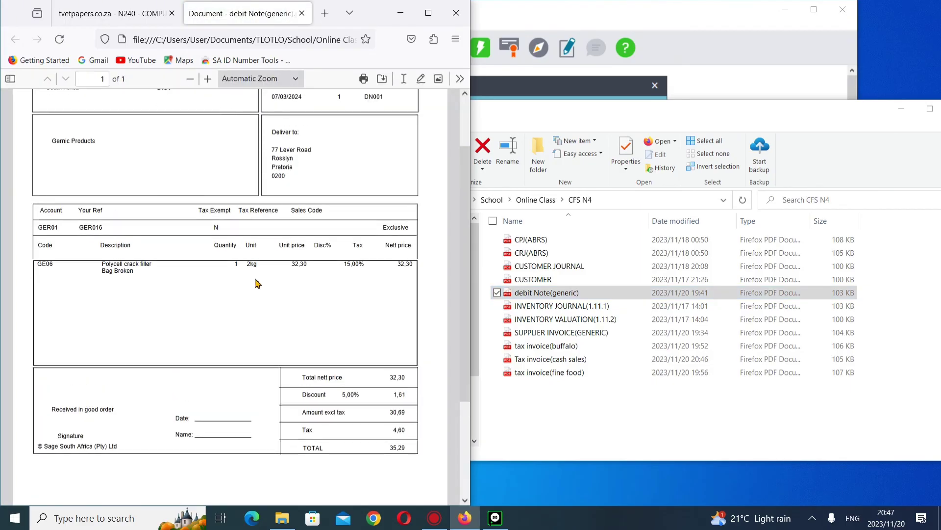
scroll(256, 283, "up", 1)
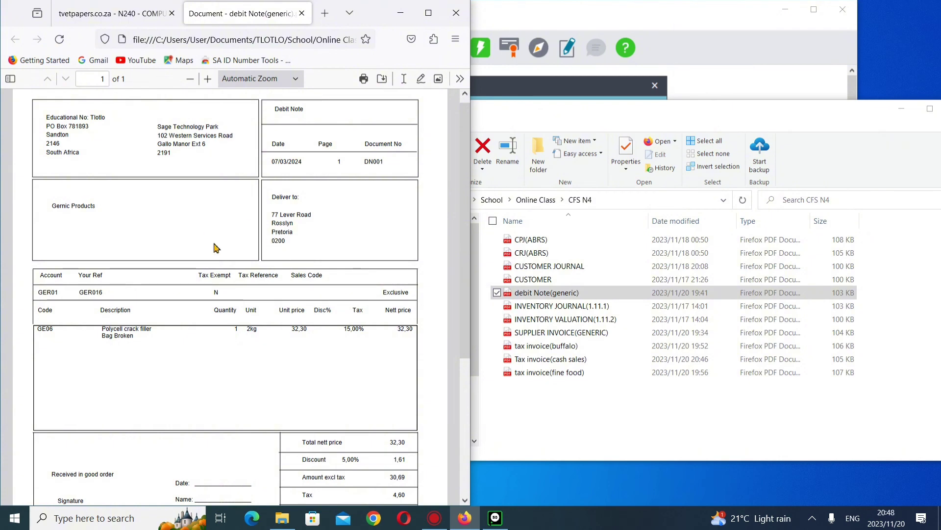
Examine the totals and header of the debit note once more and close the document.
scroll(212, 214, "down", 1)
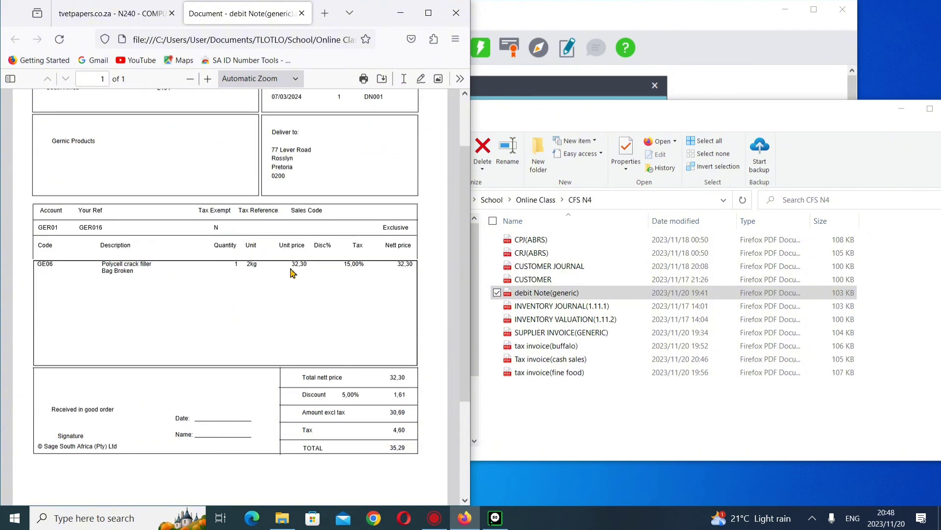
scroll(270, 297, "up", 1)
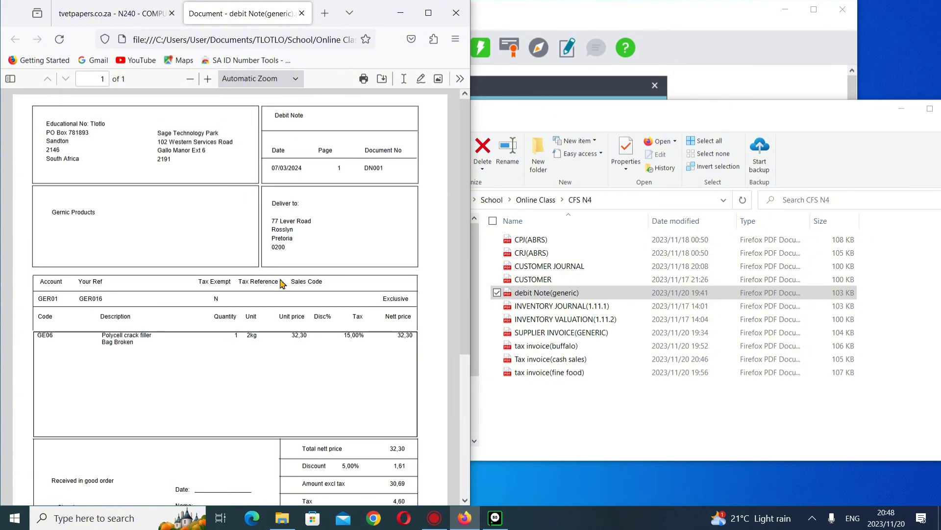
left_click(302, 14)
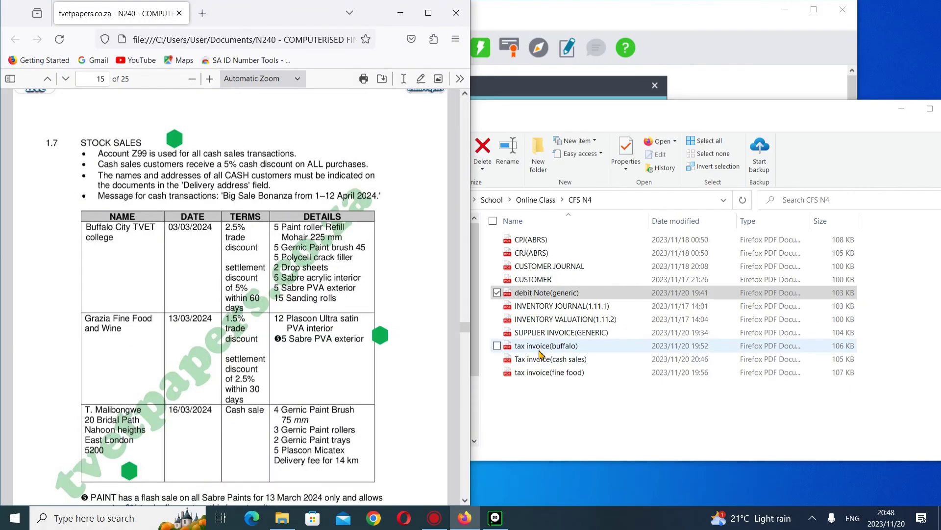
Open the tax invoice(buffalo) PDF, examine its item lines, payment terms and totals, and close it.
double_click(540, 349)
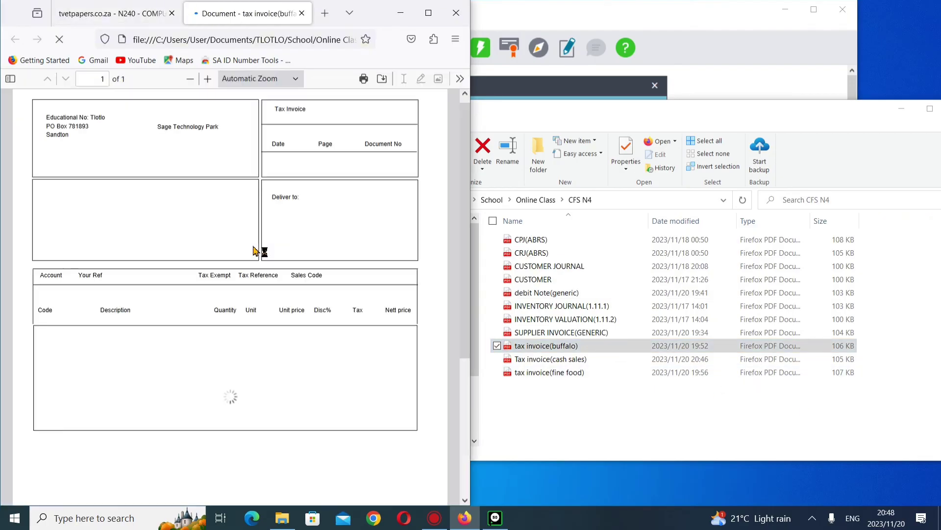
scroll(255, 250, "down", 3)
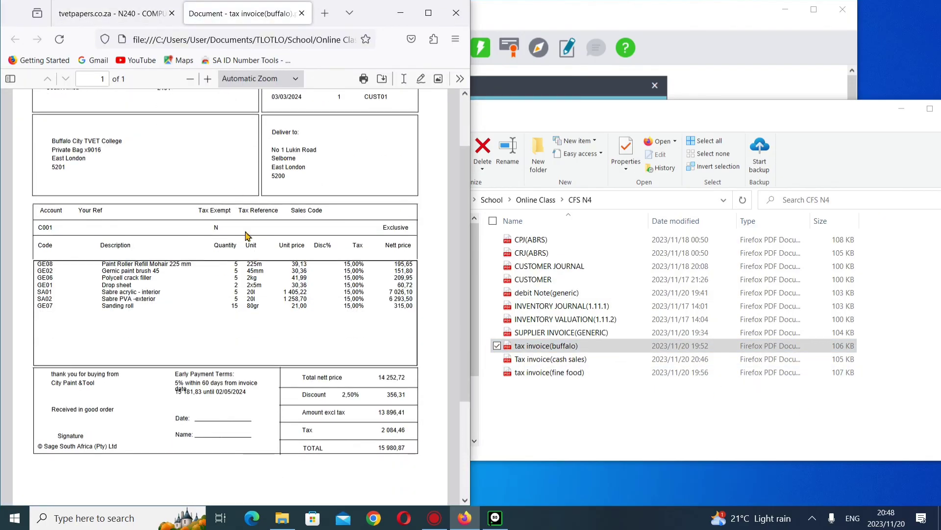
scroll(293, 269, "up", 2)
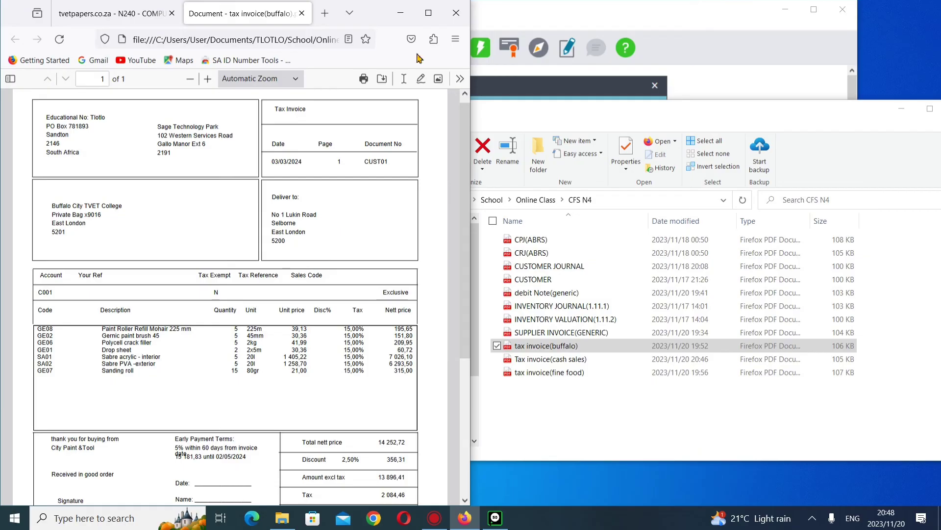
left_click(304, 13)
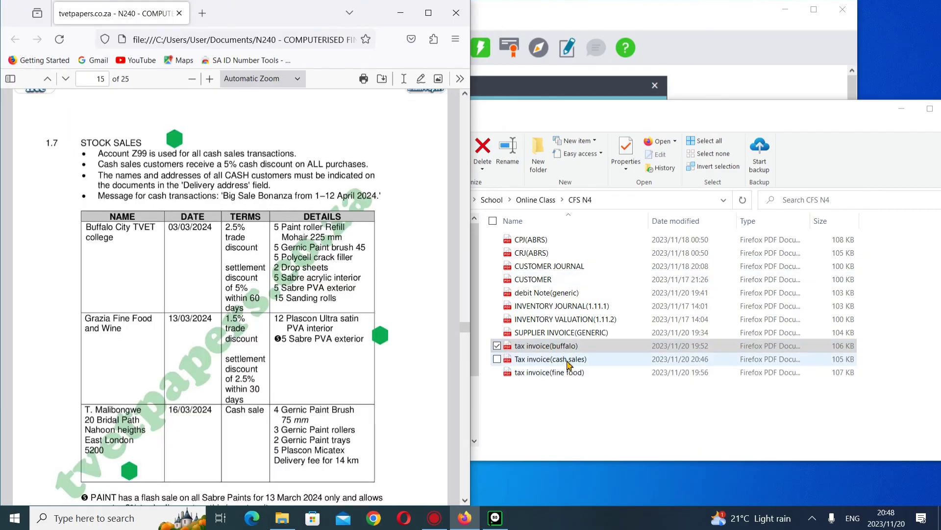
Open the Tax invoice(cash sales) PDF, examine its delivery address, item lines, message and totals, and close it.
double_click(569, 361)
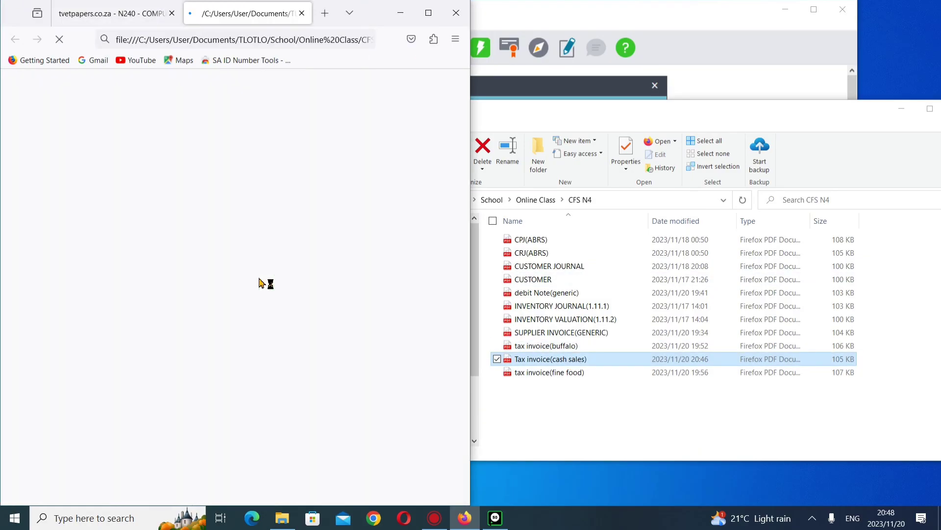
scroll(262, 279, "down", 3)
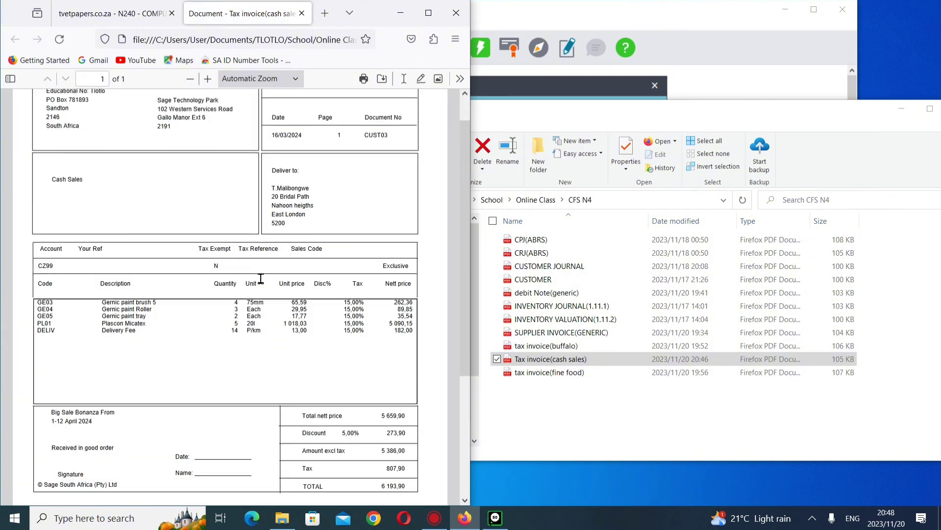
scroll(261, 278, "up", 3)
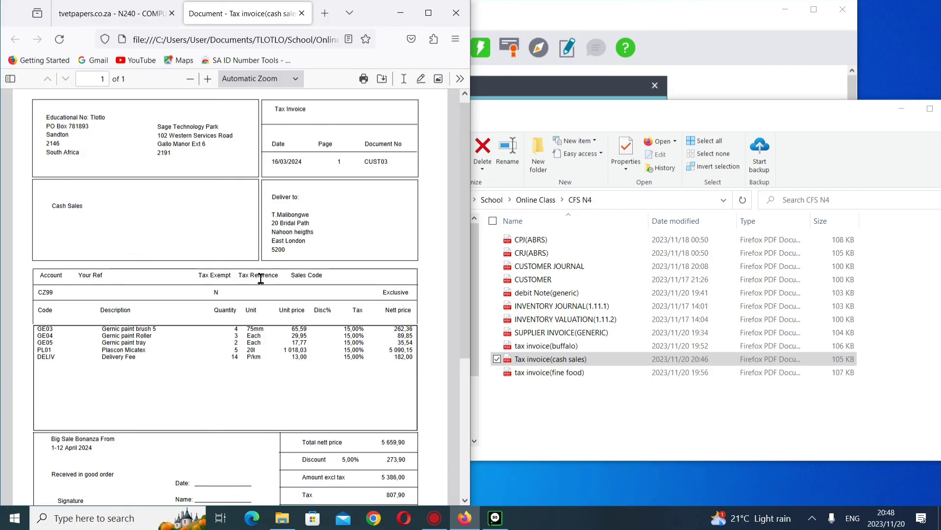
scroll(261, 278, "down", 3)
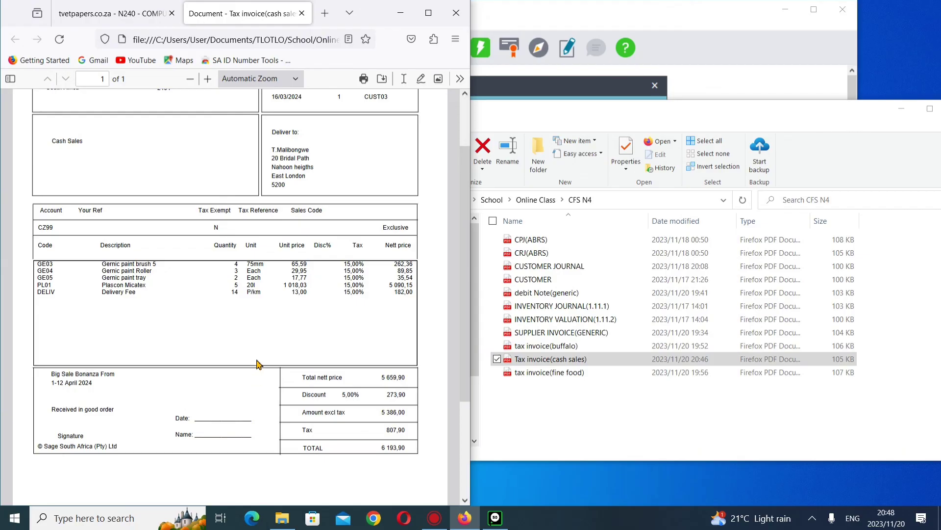
left_click(302, 13)
Open the tax invoice(fine food) PDF, examine its item lines, discount and totals, and close it.
double_click(559, 374)
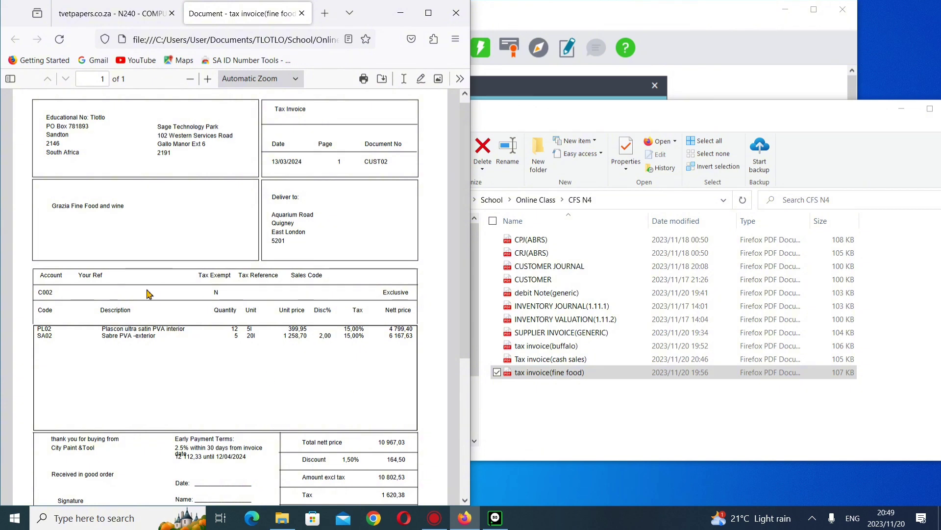
scroll(188, 396, "down", 2)
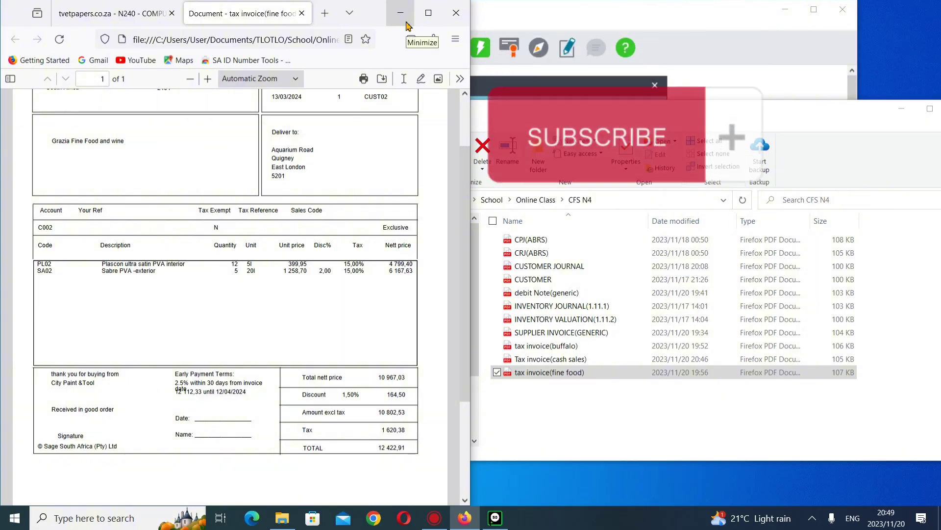
left_click(303, 14)
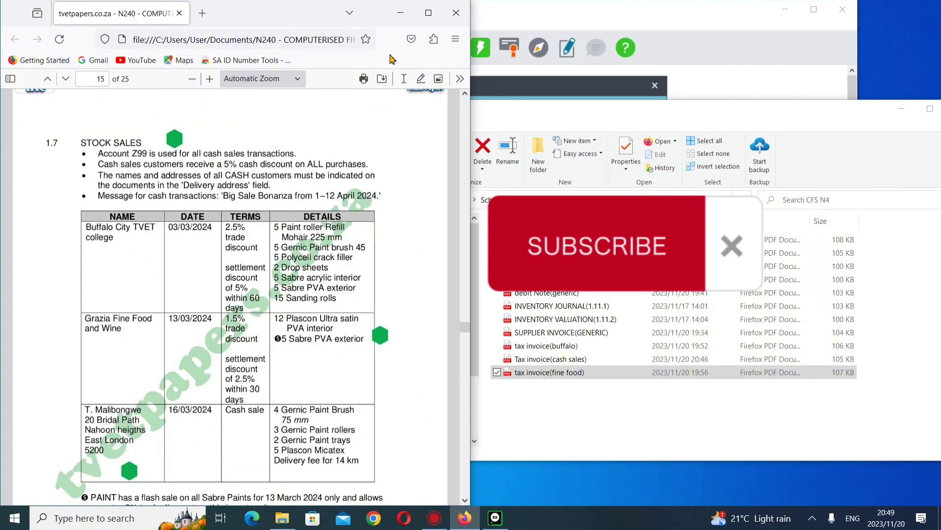
Minimise the folder window, return to the question paper and check the source documents required under 1.11.4 on page 21.
left_click(902, 108)
left_click(584, 88)
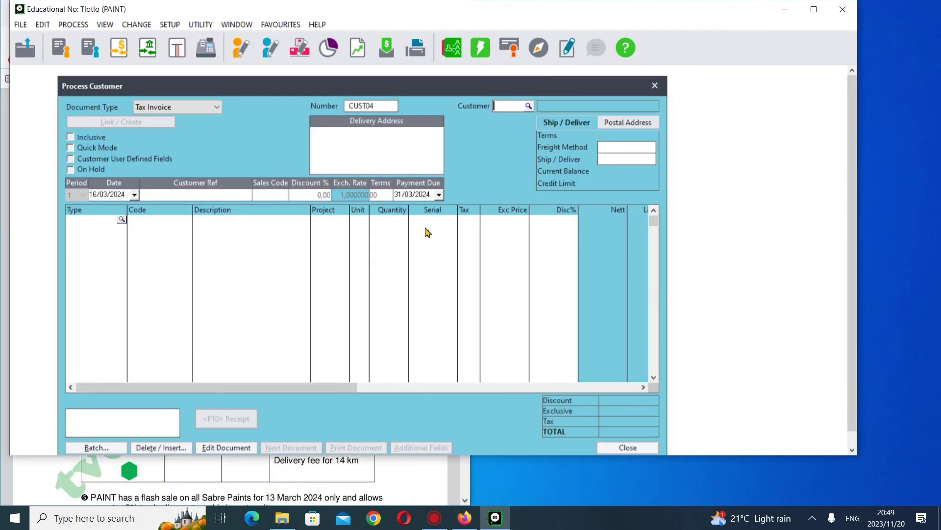
left_click(468, 519)
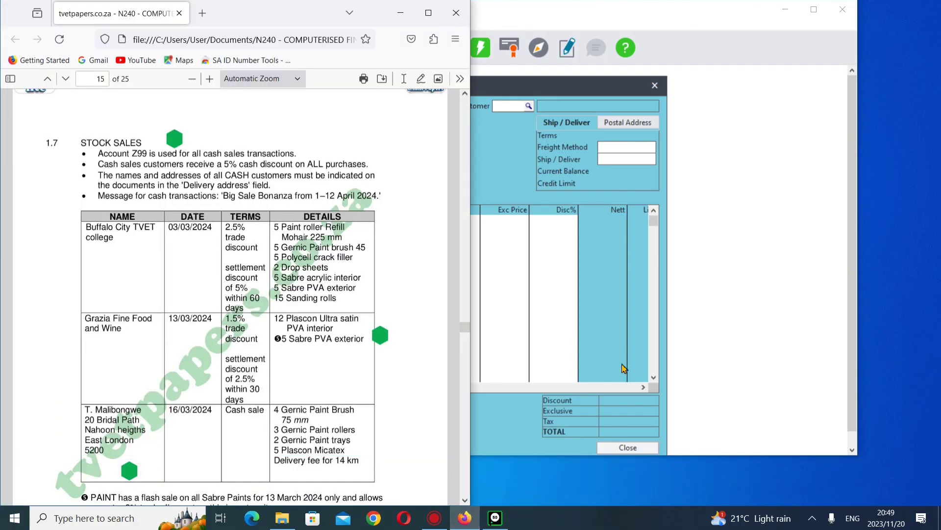
scroll(406, 321, "down", 10)
scroll(405, 321, "down", 20)
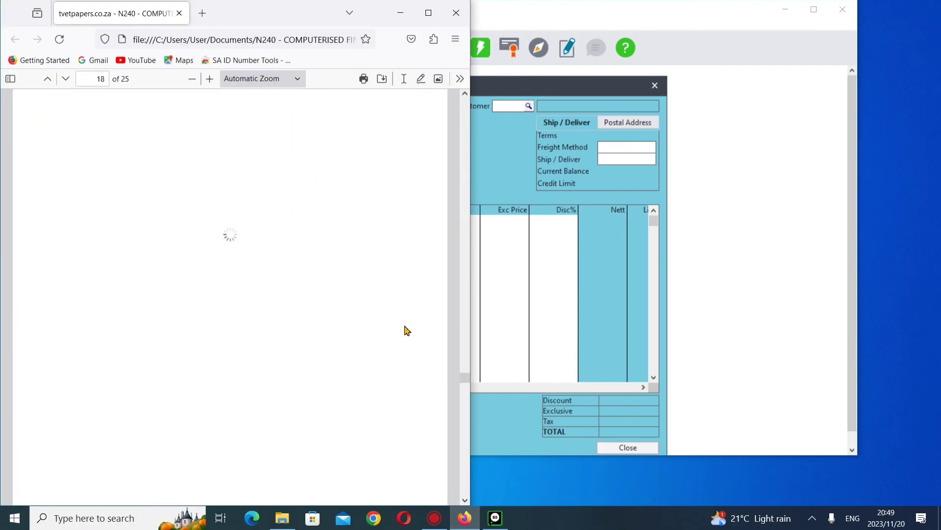
scroll(405, 331, "down", 3)
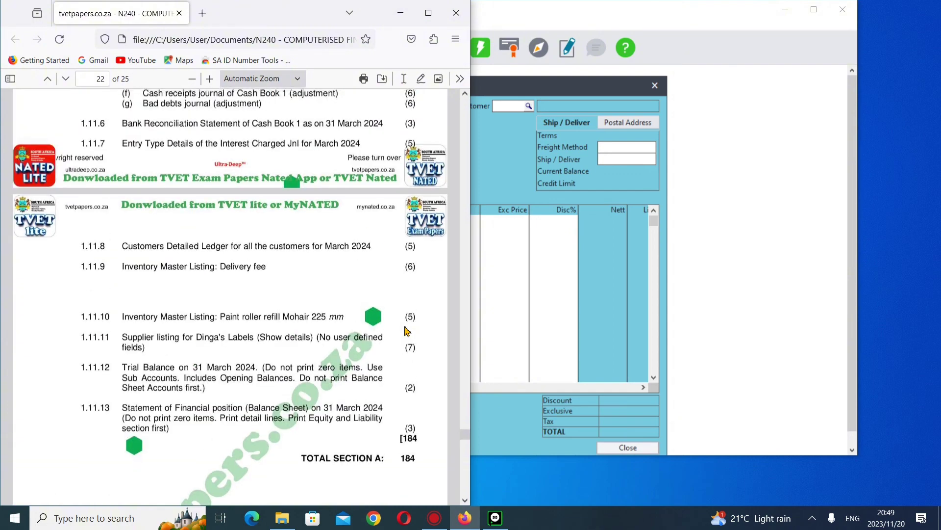
scroll(166, 188, "up", 4)
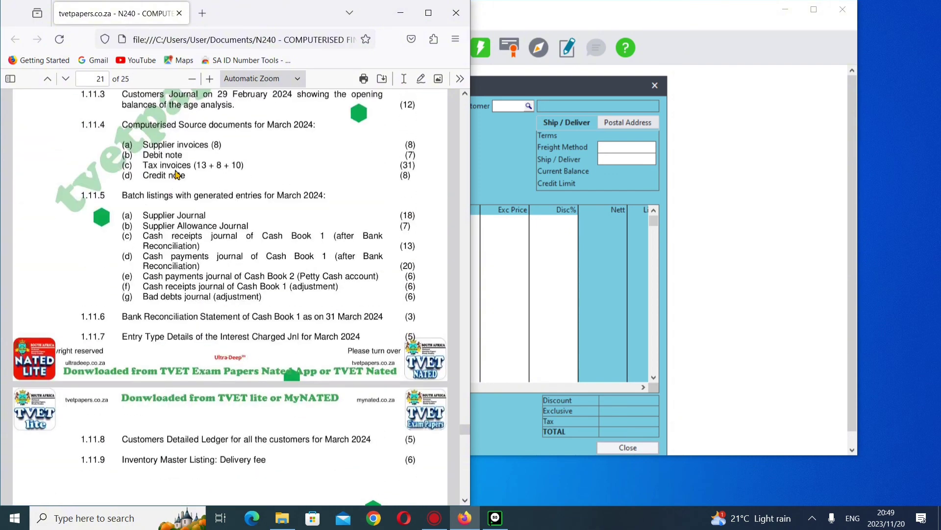